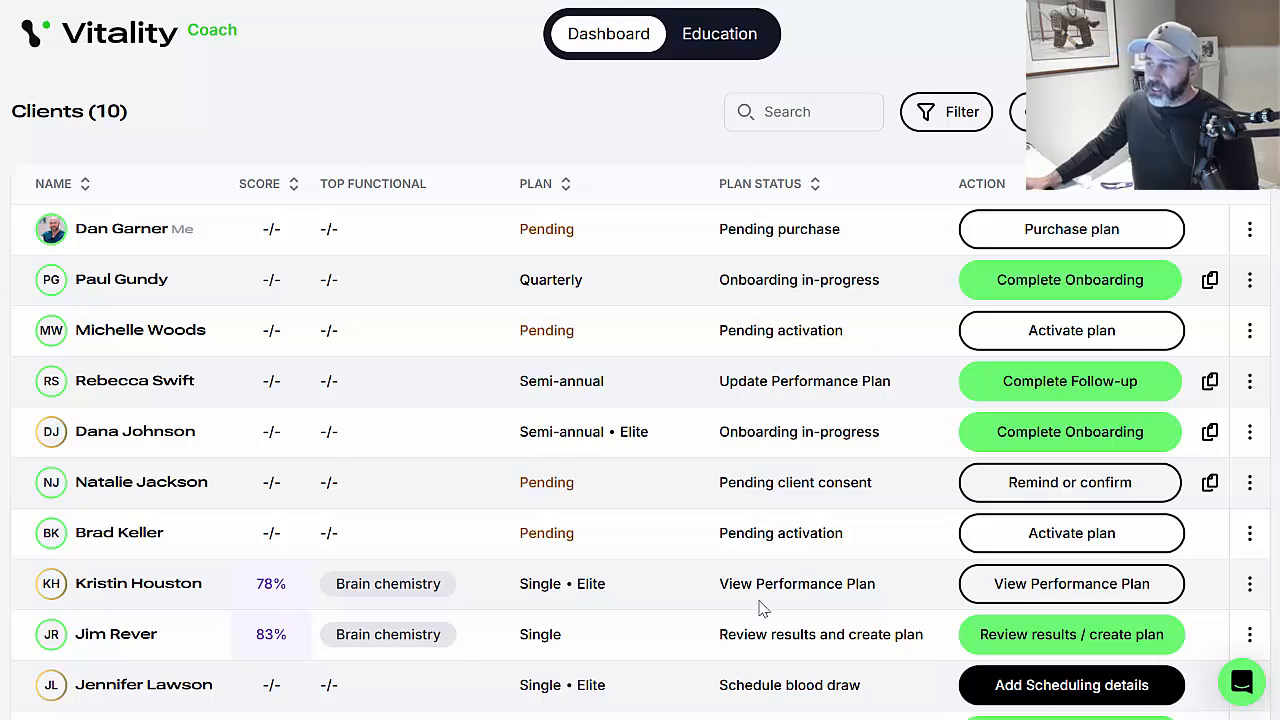
View the client details fields in the Add client form, leave them blank and close the form.
{"action": "scroll", "coordinate": [824, 630], "scroll_direction": "down", "scroll_amount": 1}
{"action": "scroll", "coordinate": [818, 630], "scroll_direction": "up", "scroll_amount": 1}
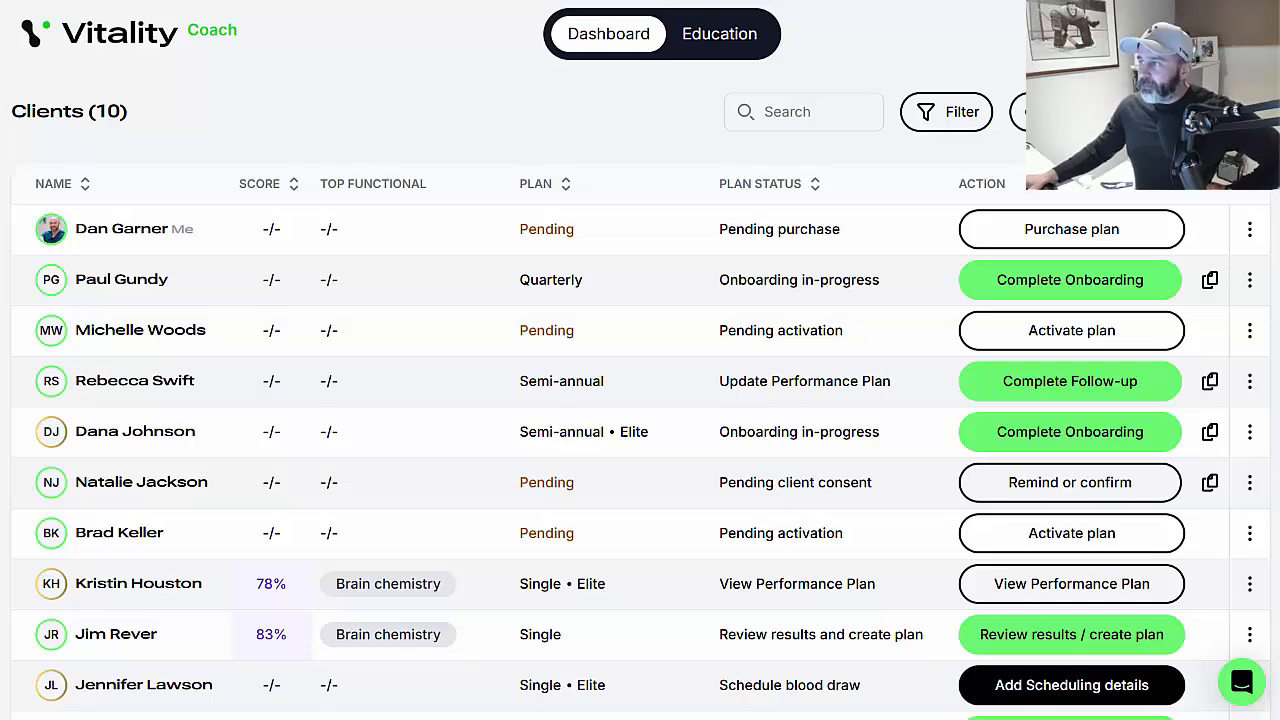
{"action": "left_click", "coordinate": [1190, 112]}
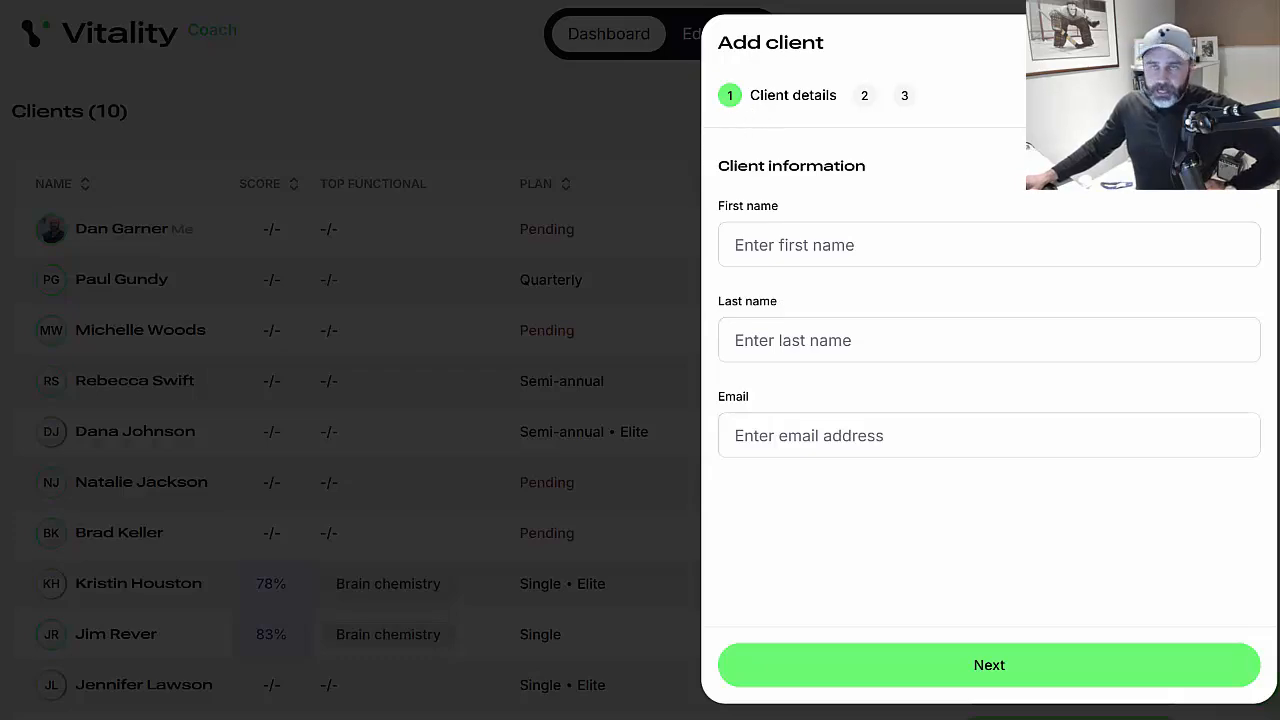
{"action": "left_click", "coordinate": [1248, 43]}
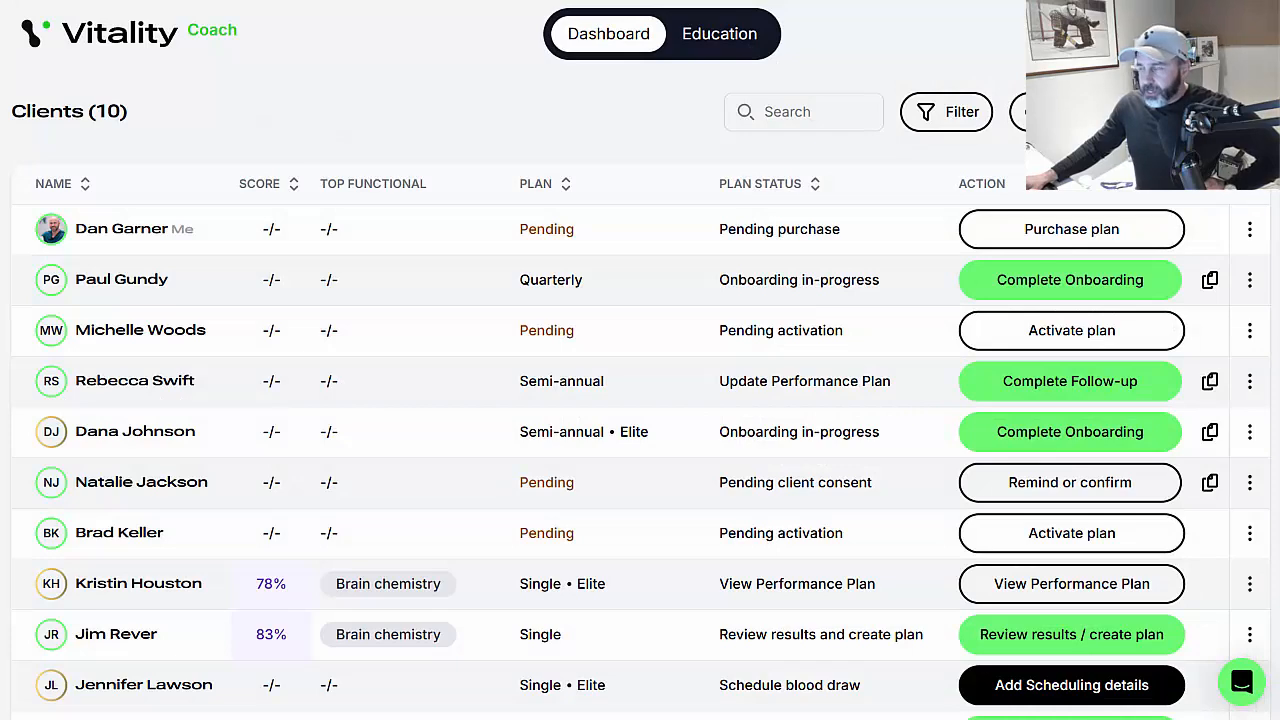
Review both consent options for the client pending consent, trying the existing-consent confirmation on and off, and close without proceeding.
{"action": "left_click", "coordinate": [1064, 487]}
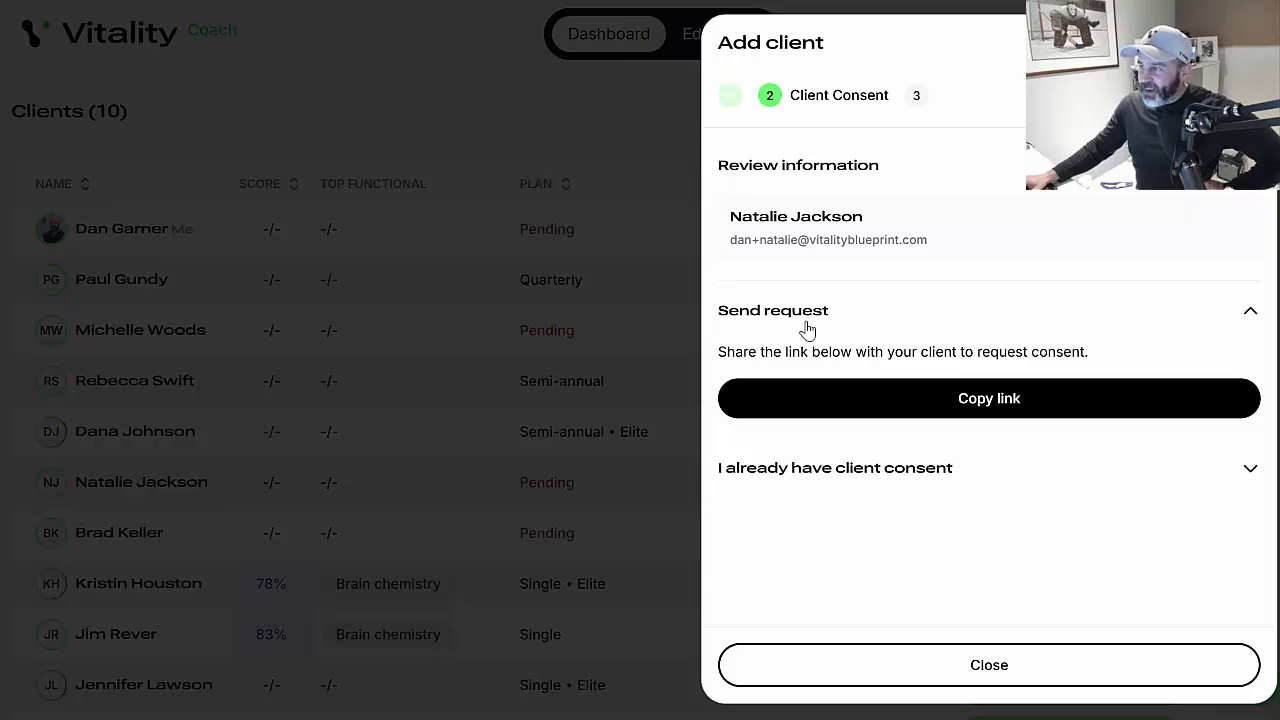
{"action": "left_click", "coordinate": [880, 478]}
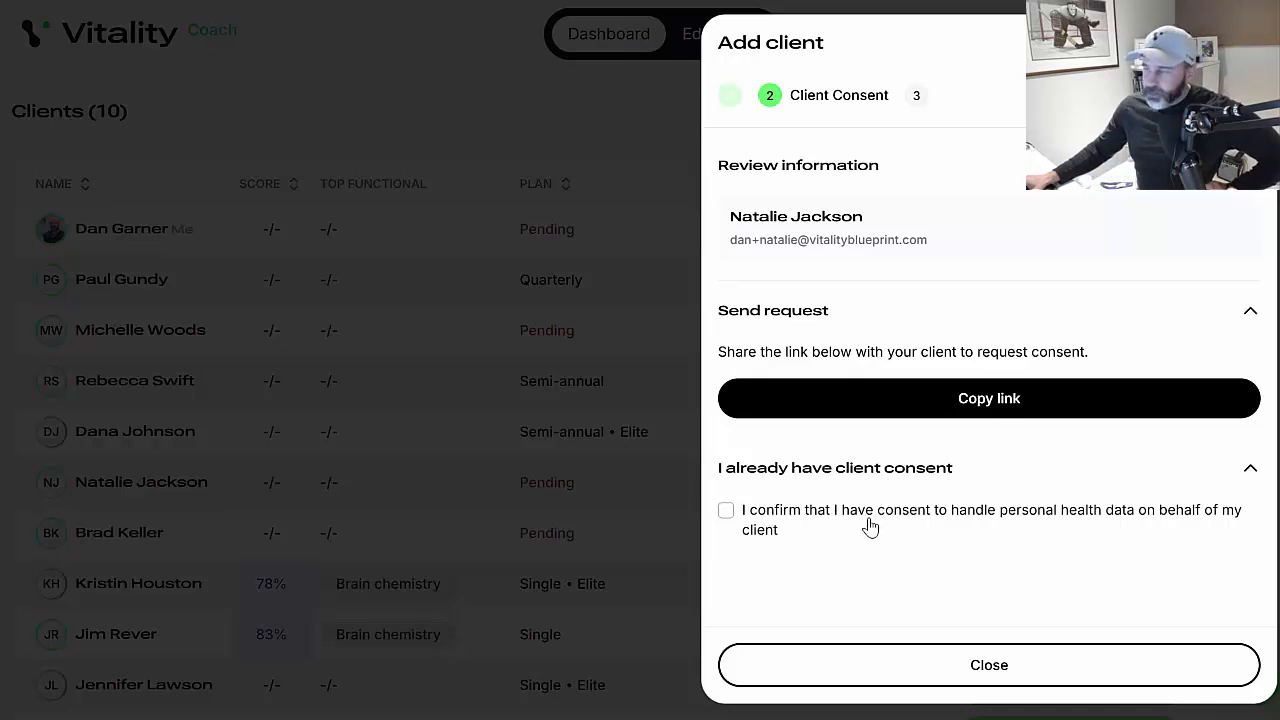
{"action": "left_click", "coordinate": [727, 513]}
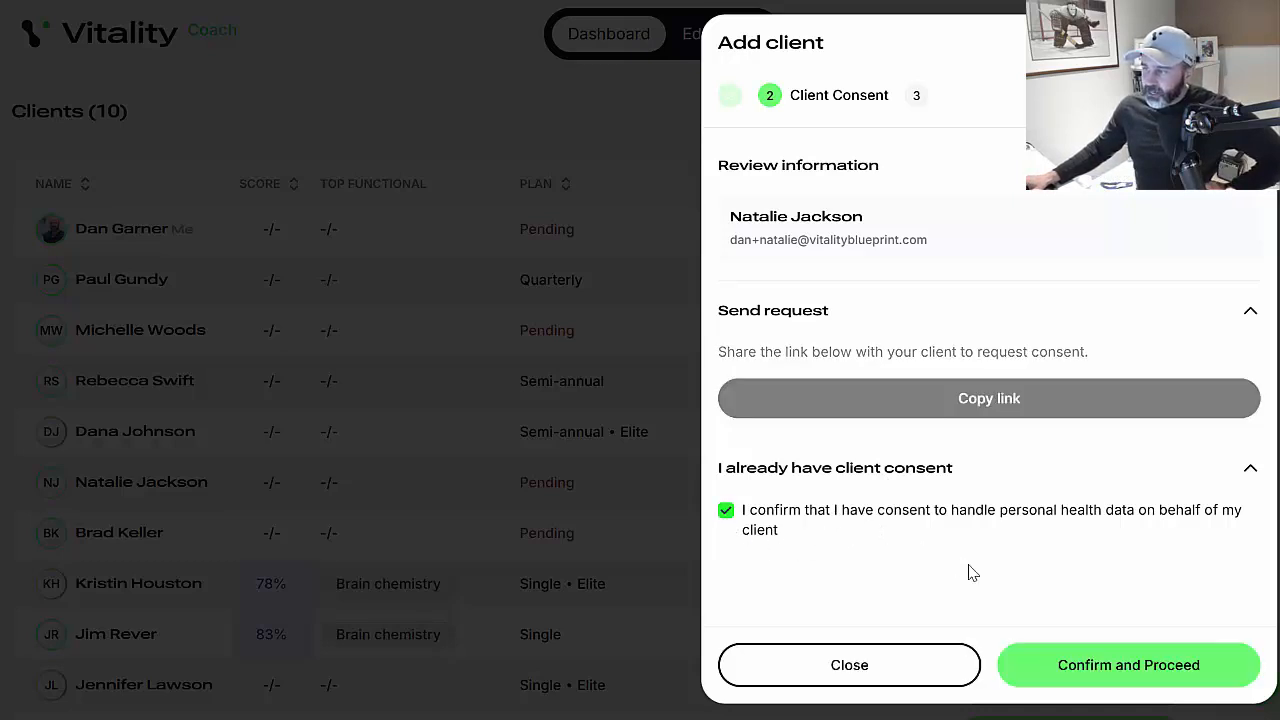
{"action": "left_click", "coordinate": [725, 511]}
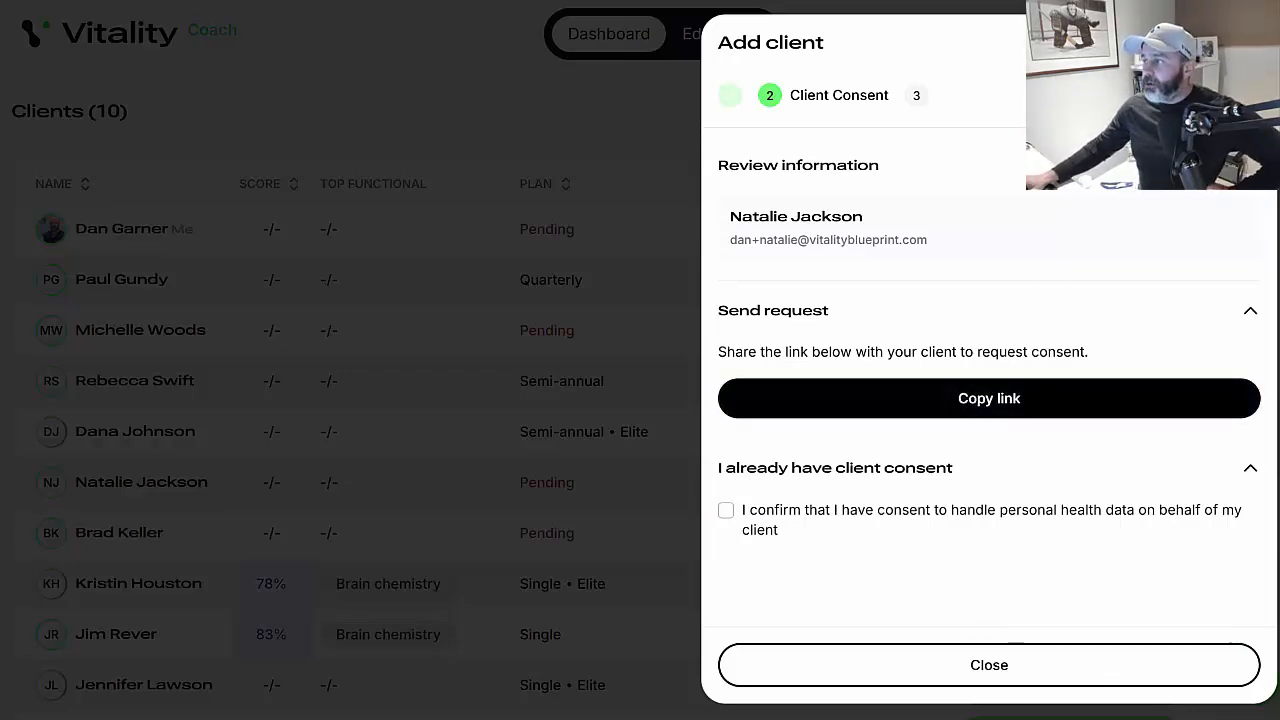
{"action": "left_click", "coordinate": [1014, 662]}
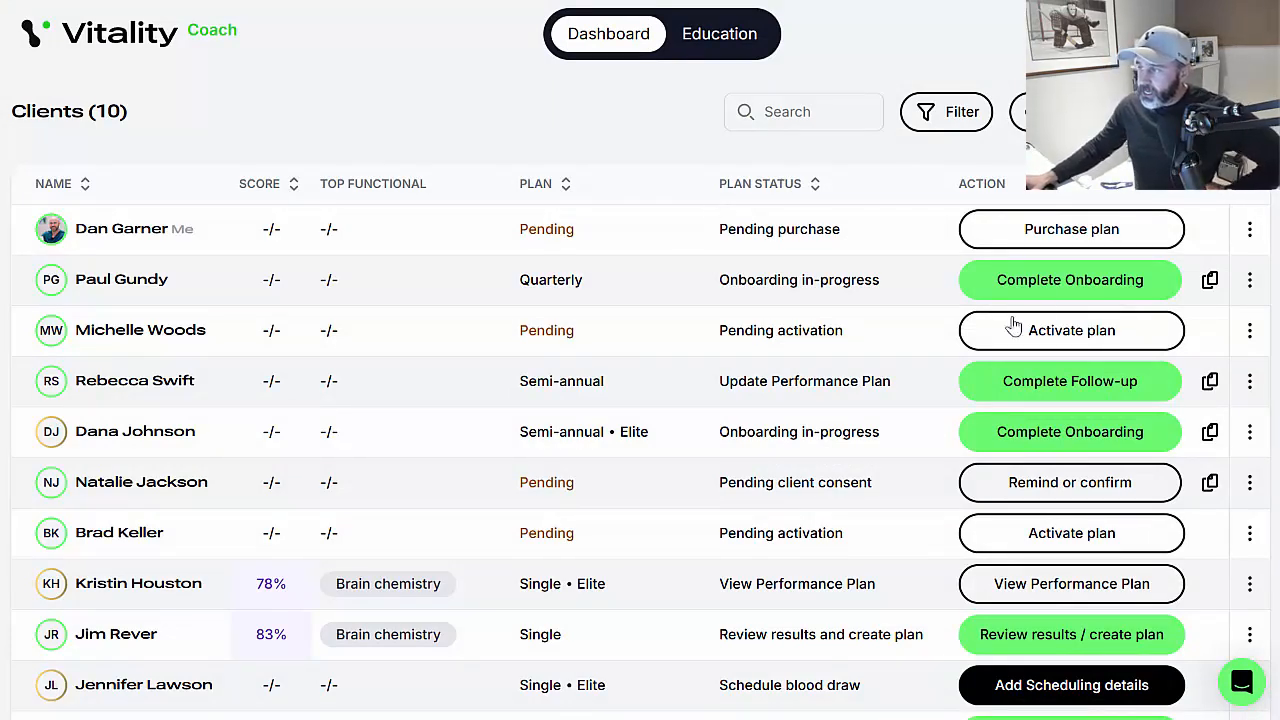
Examine the Vitality Standard, Elite and Upload purchase options for the coach's own entry, and close without purchasing.
{"action": "left_click", "coordinate": [1078, 236]}
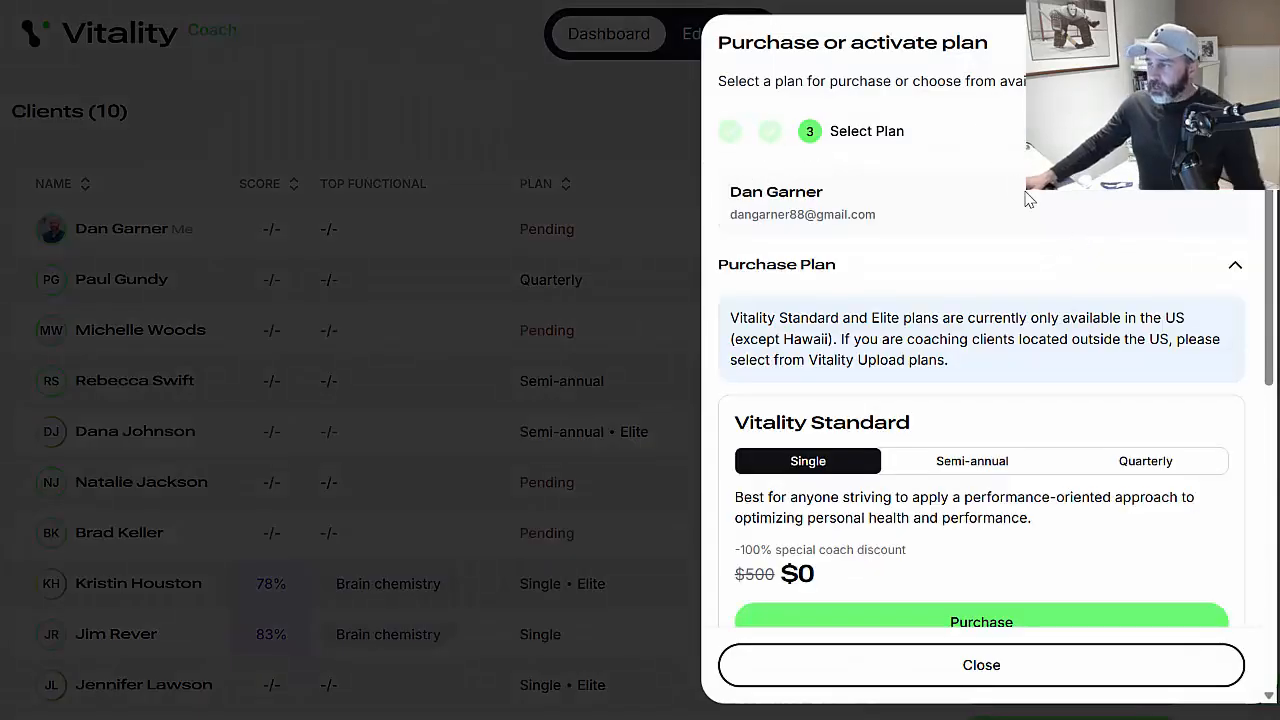
{"action": "scroll", "coordinate": [1028, 195], "scroll_direction": "down", "scroll_amount": 3}
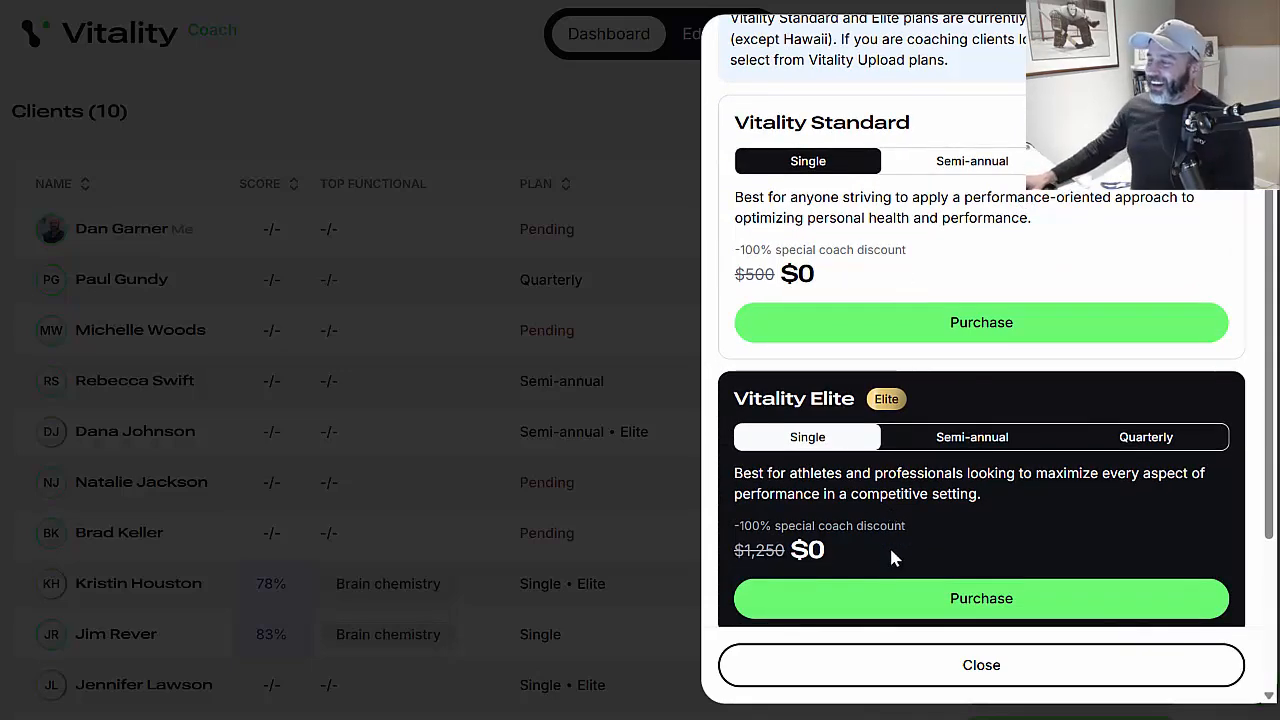
{"action": "scroll", "coordinate": [893, 558], "scroll_direction": "down", "scroll_amount": 3}
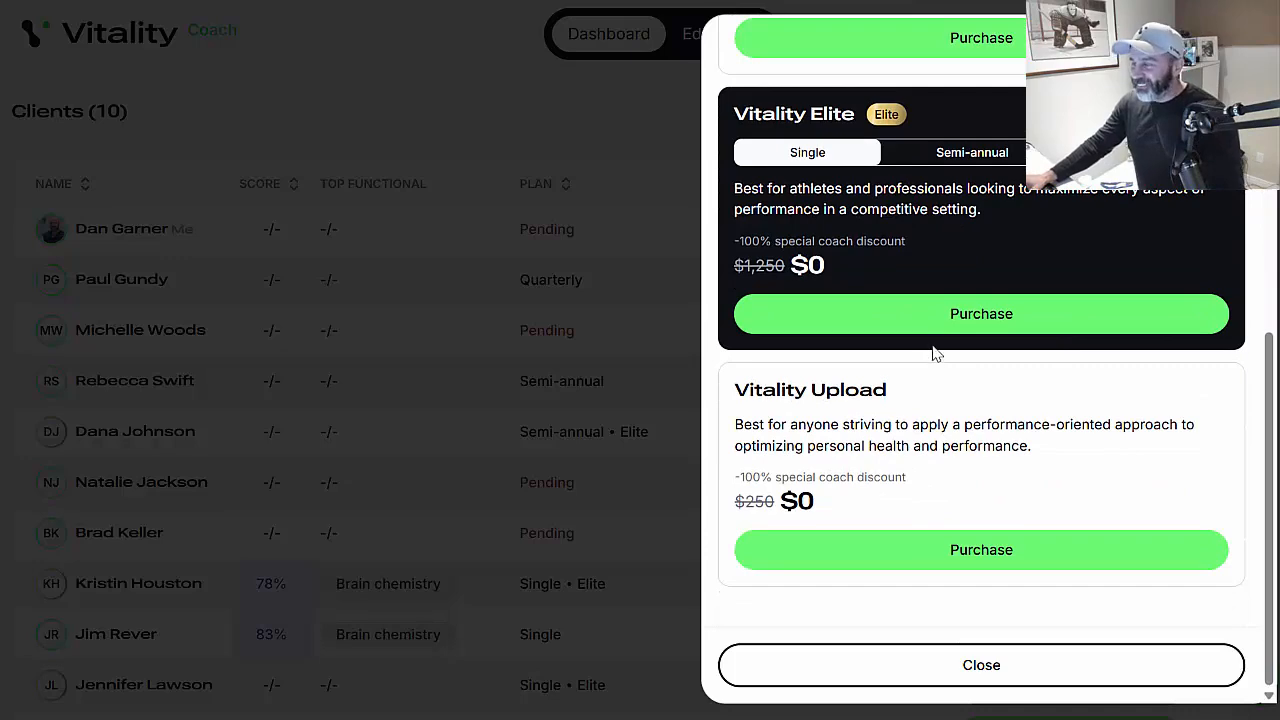
{"action": "scroll", "coordinate": [970, 420], "scroll_direction": "up", "scroll_amount": 4}
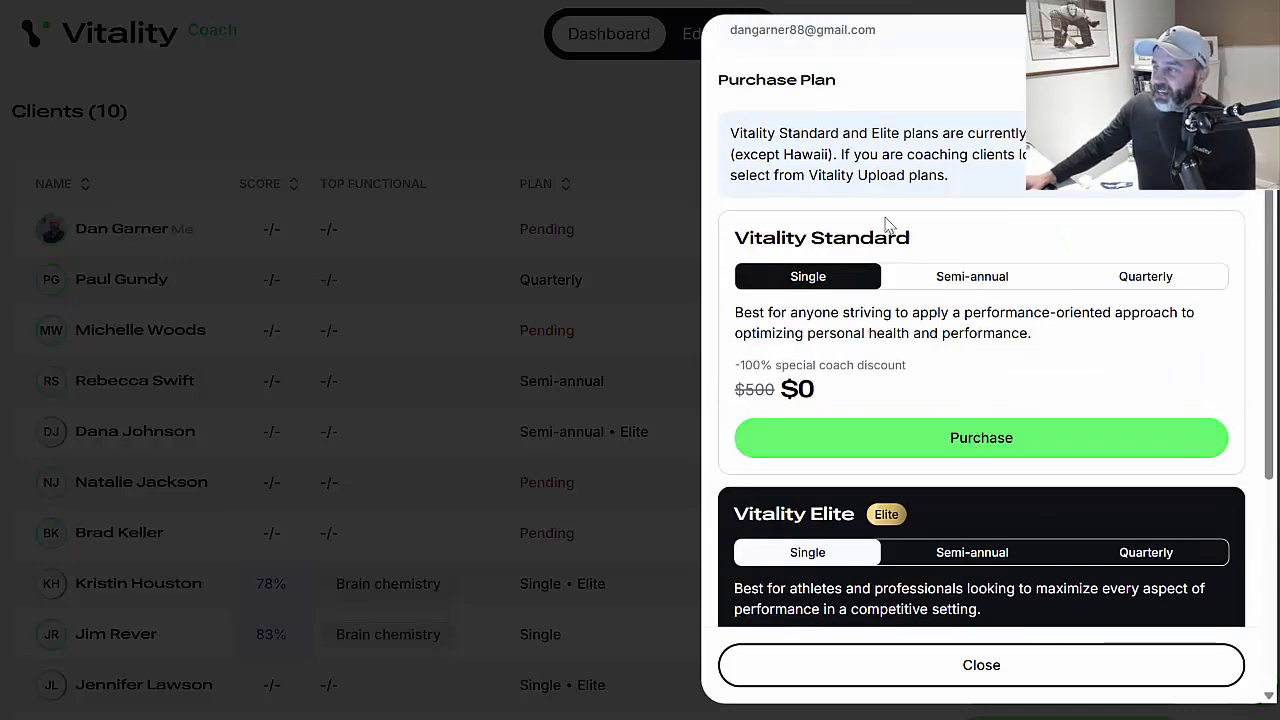
{"action": "scroll", "coordinate": [1020, 303], "scroll_direction": "down", "scroll_amount": 3}
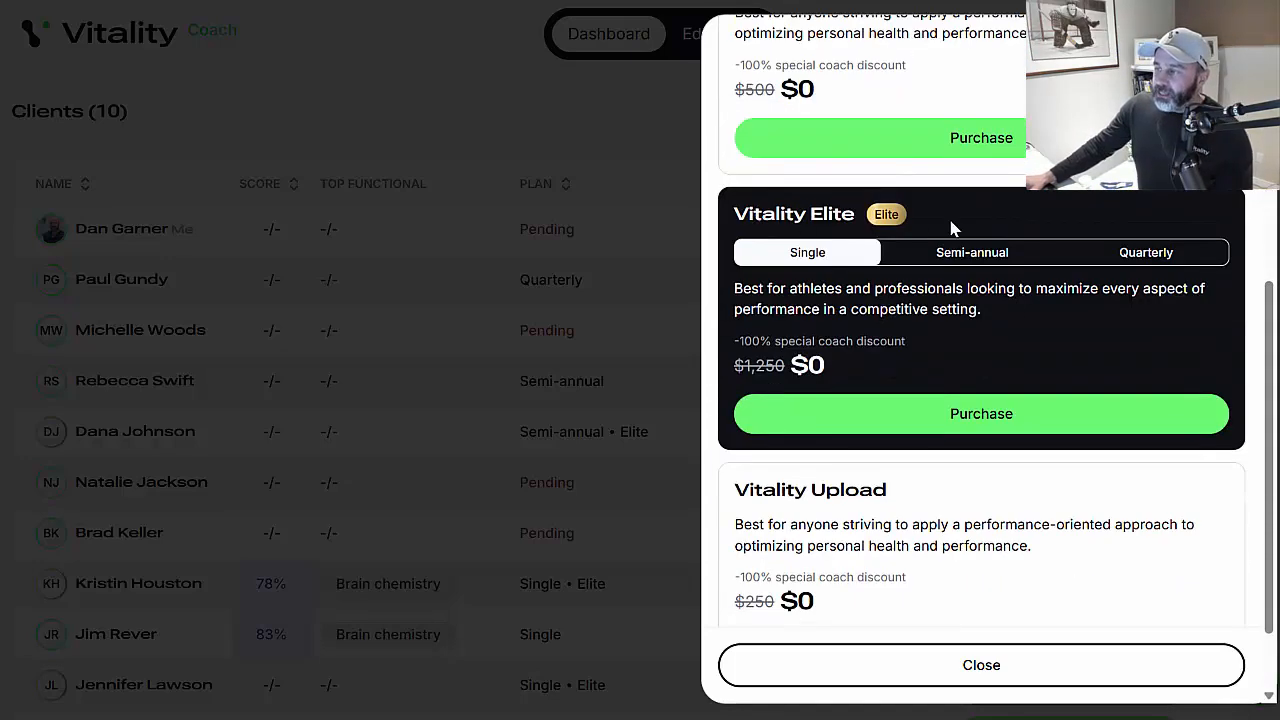
{"action": "scroll", "coordinate": [900, 330], "scroll_direction": "down", "scroll_amount": 1}
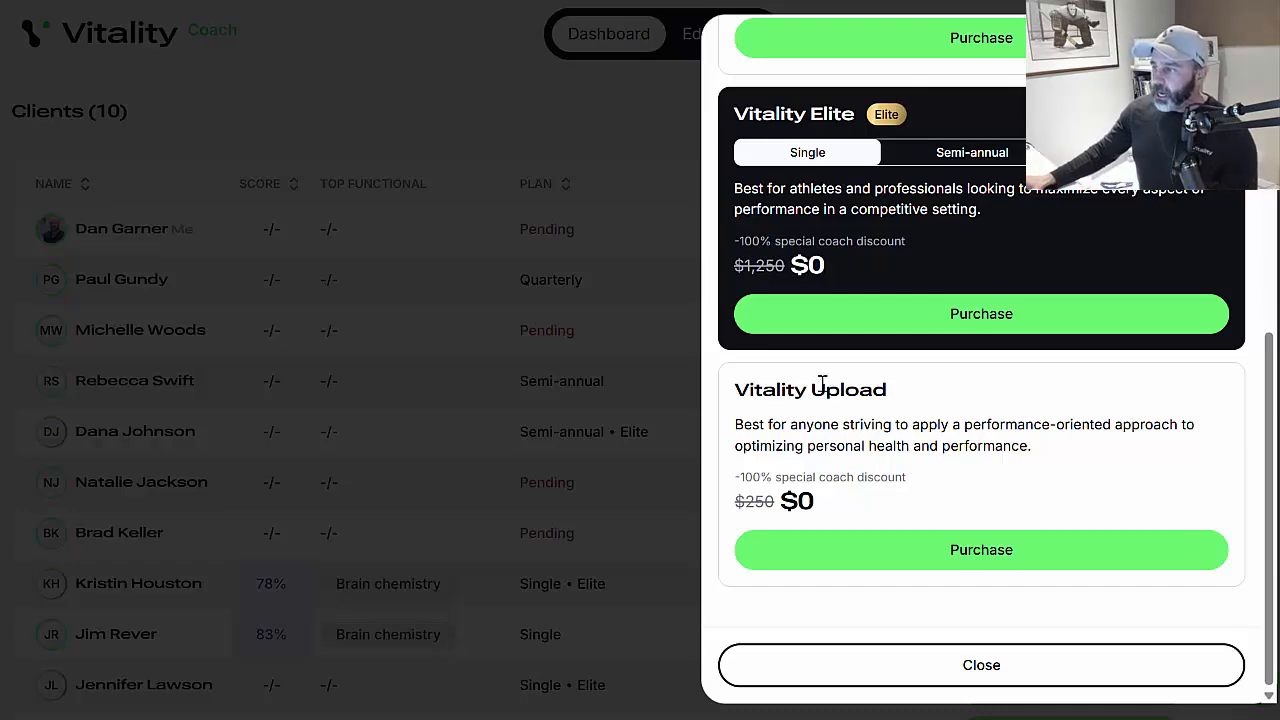
{"action": "scroll", "coordinate": [966, 477], "scroll_direction": "up", "scroll_amount": 2}
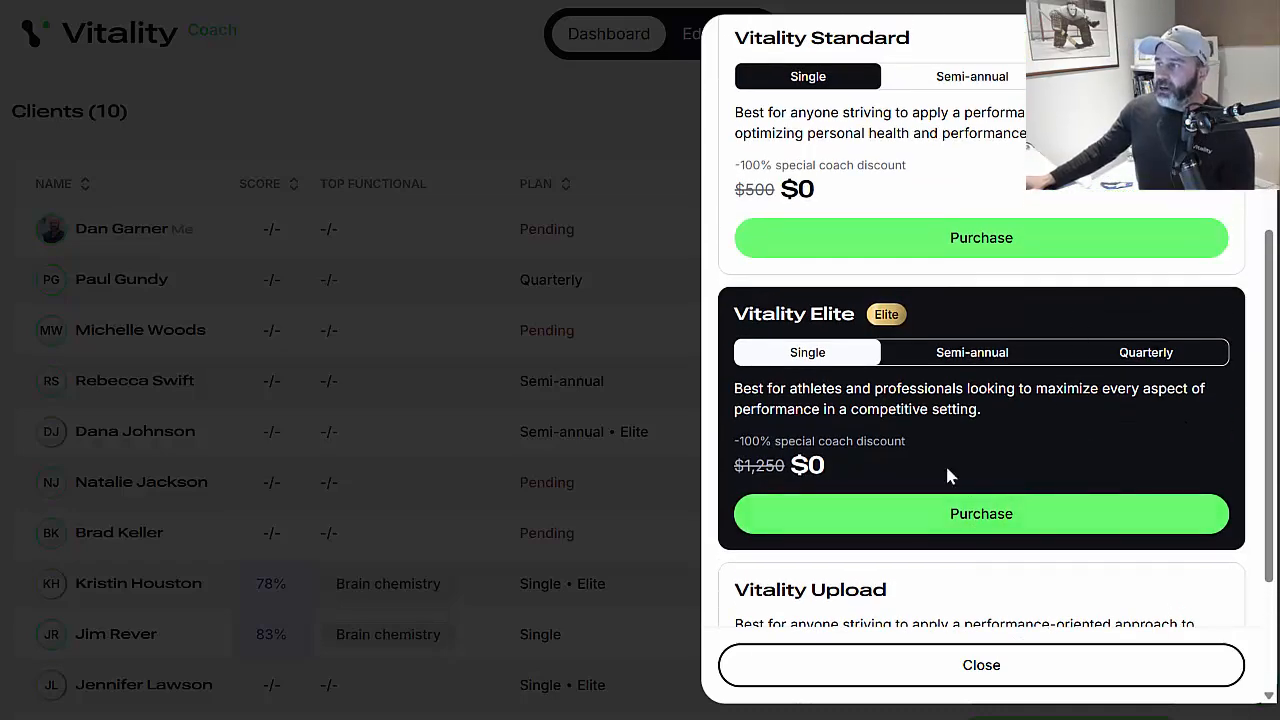
{"action": "scroll", "coordinate": [958, 503], "scroll_direction": "up", "scroll_amount": 1}
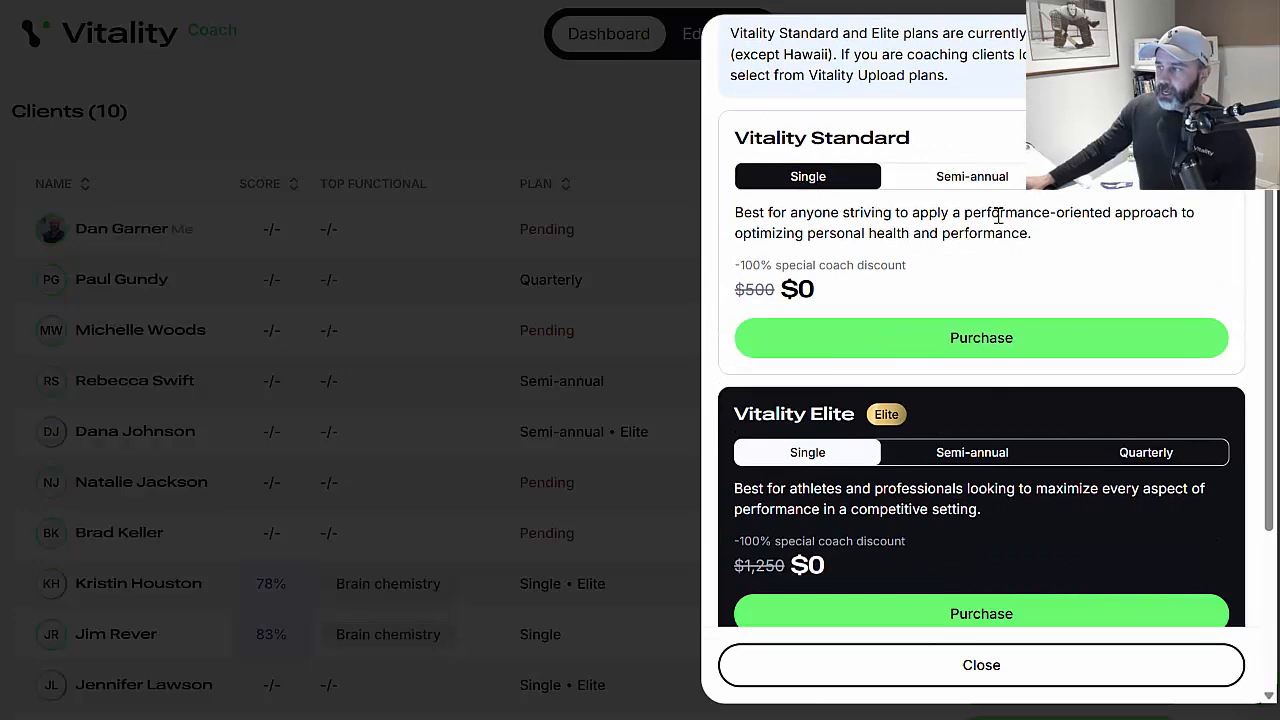
{"action": "scroll", "coordinate": [1128, 211], "scroll_direction": "up", "scroll_amount": 2}
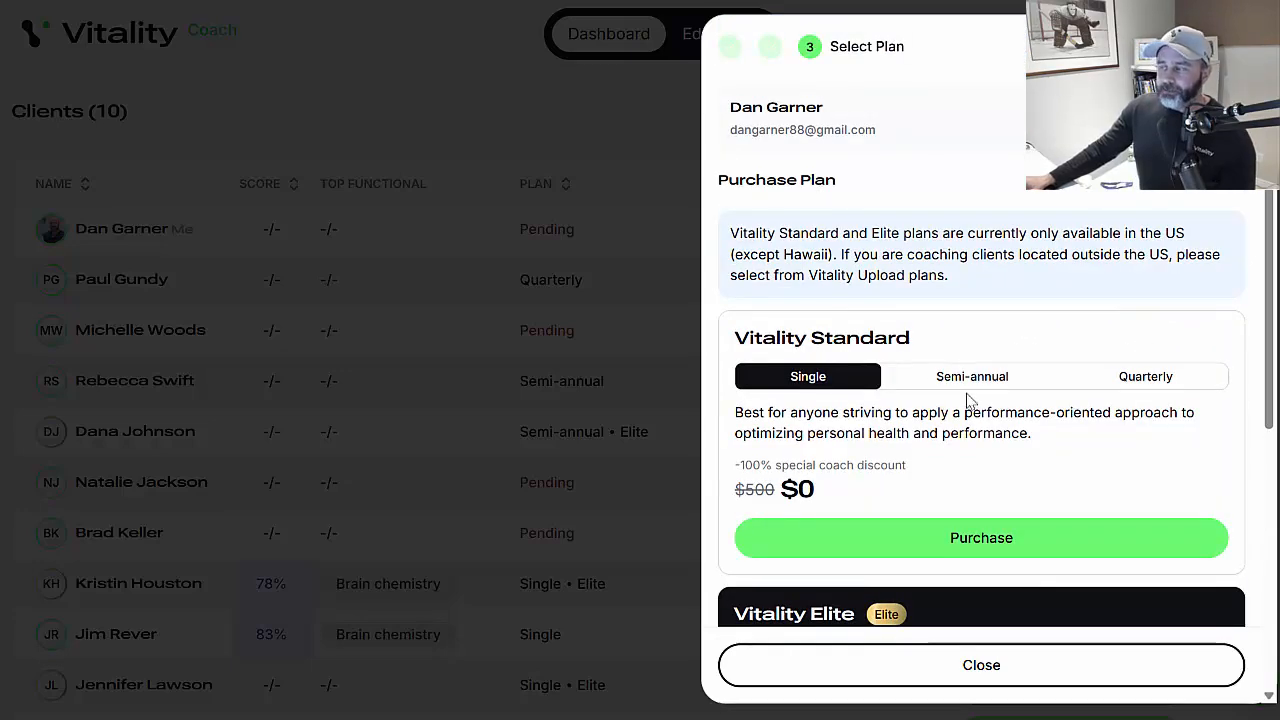
{"action": "scroll", "coordinate": [975, 444], "scroll_direction": "down", "scroll_amount": 1}
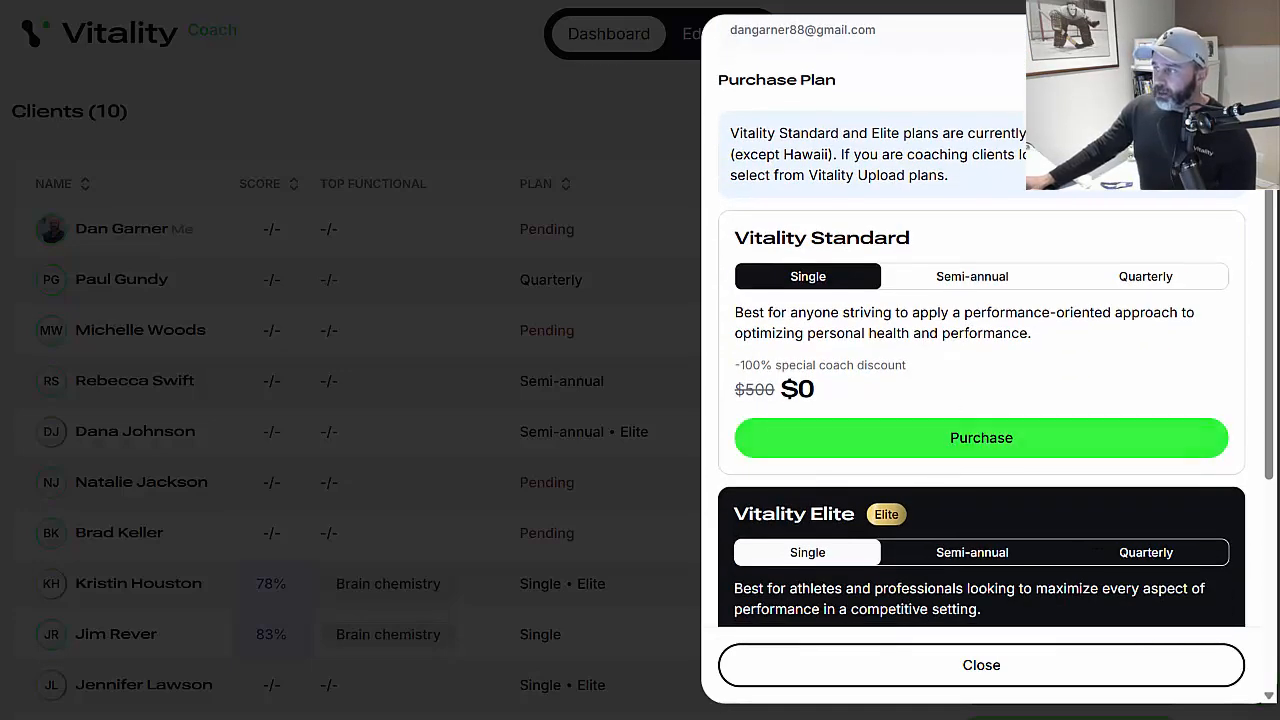
{"action": "left_click", "coordinate": [594, 124]}
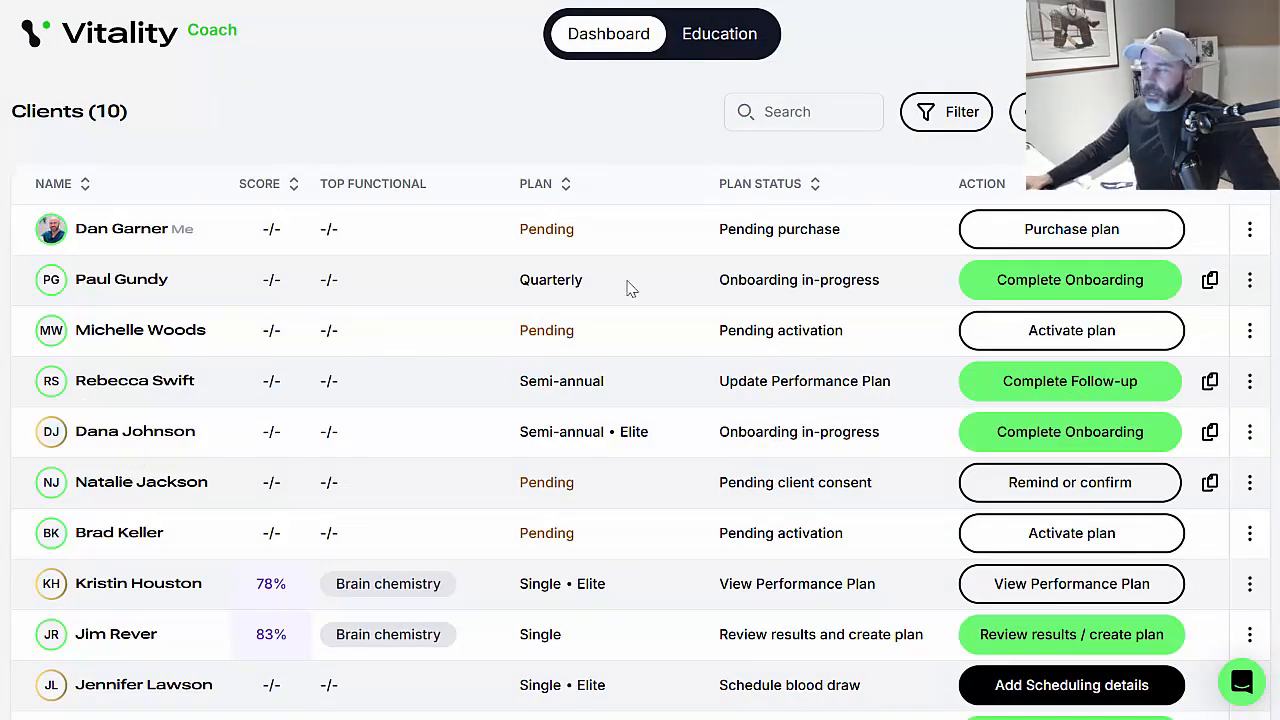
View the plan available for activation for the first client pending activation, and close without activating it.
{"action": "left_click", "coordinate": [1060, 342]}
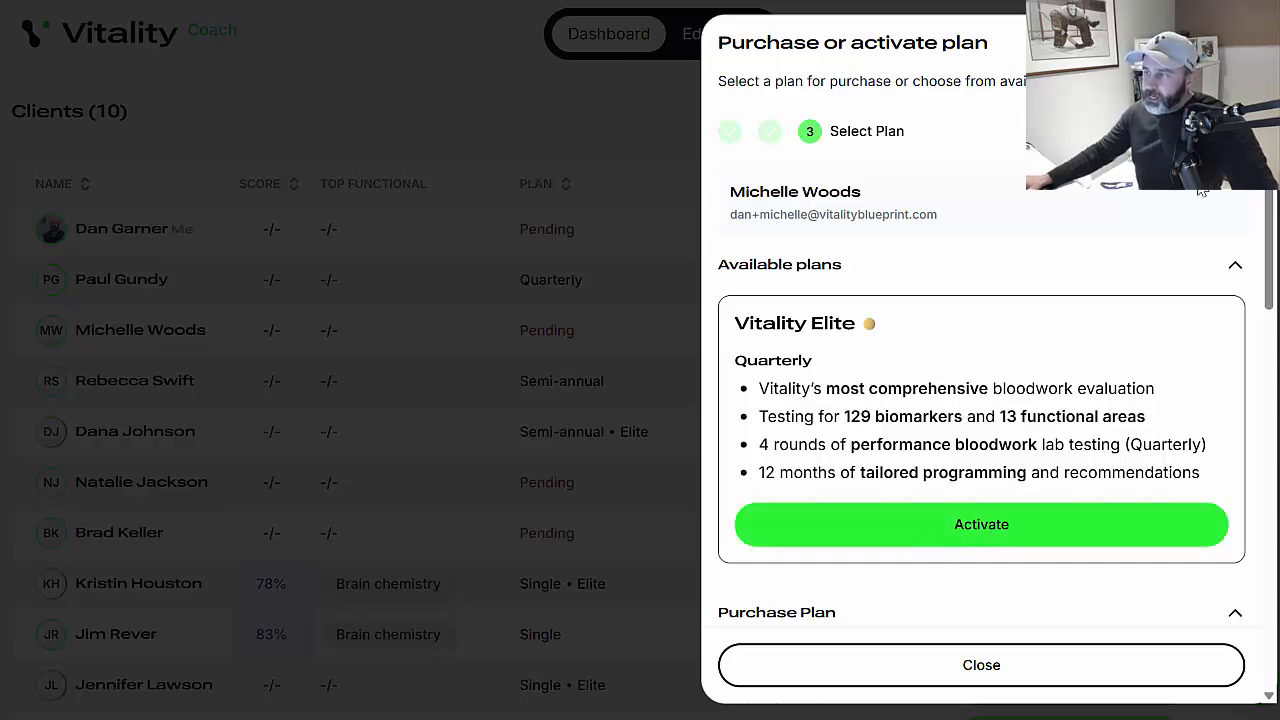
{"action": "left_click", "coordinate": [371, 140]}
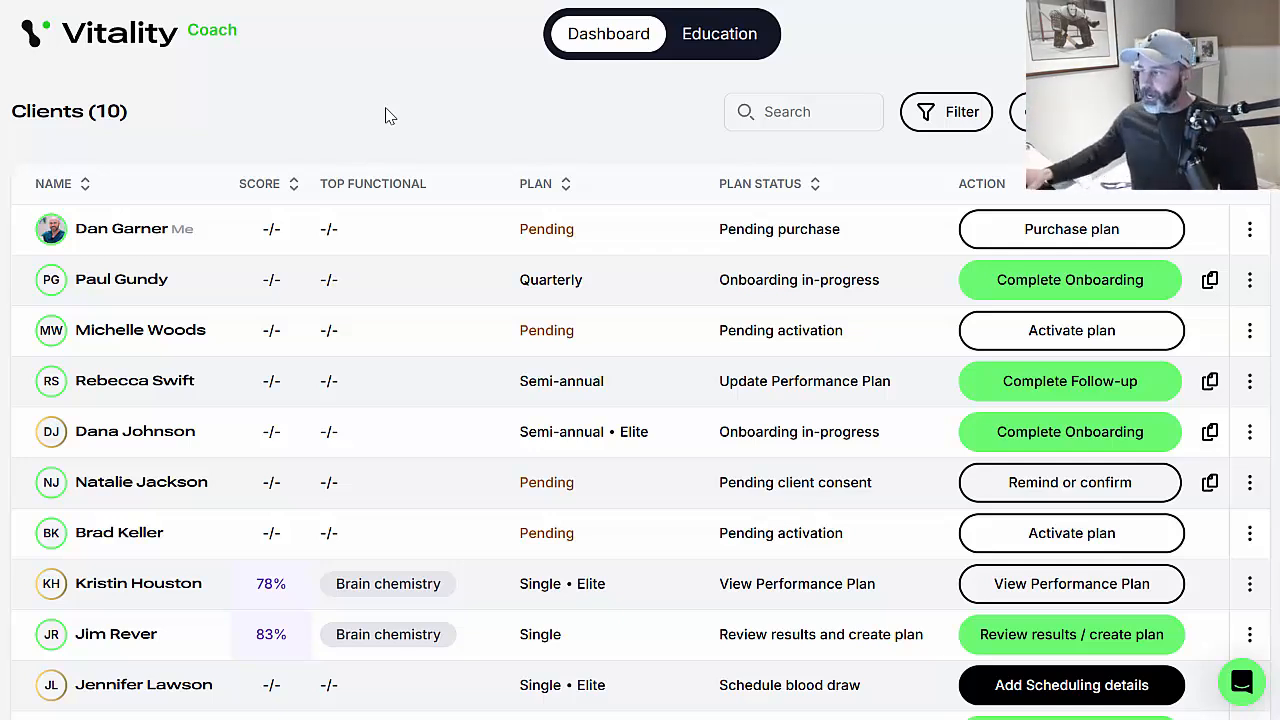
Open the results of the client awaiting results review and start creating their Performance Plan.
{"action": "scroll", "coordinate": [821, 351], "scroll_direction": "down", "scroll_amount": 1}
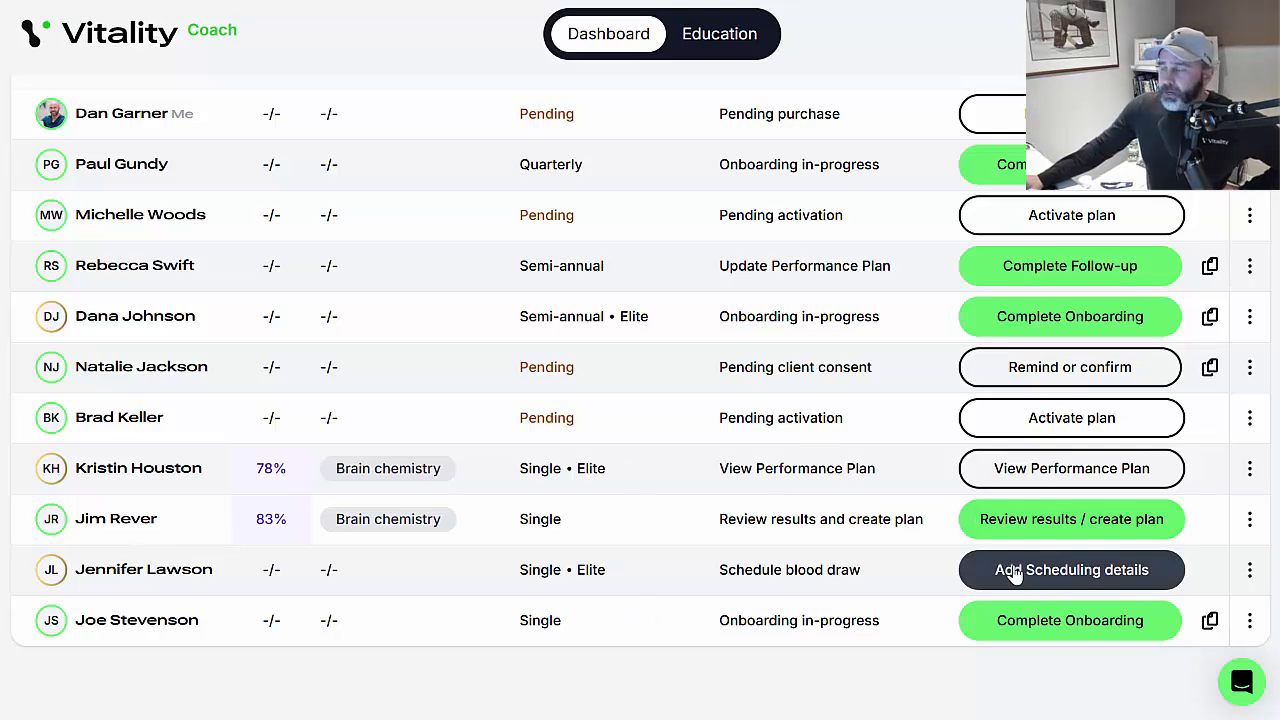
{"action": "scroll", "coordinate": [913, 557], "scroll_direction": "up", "scroll_amount": 1}
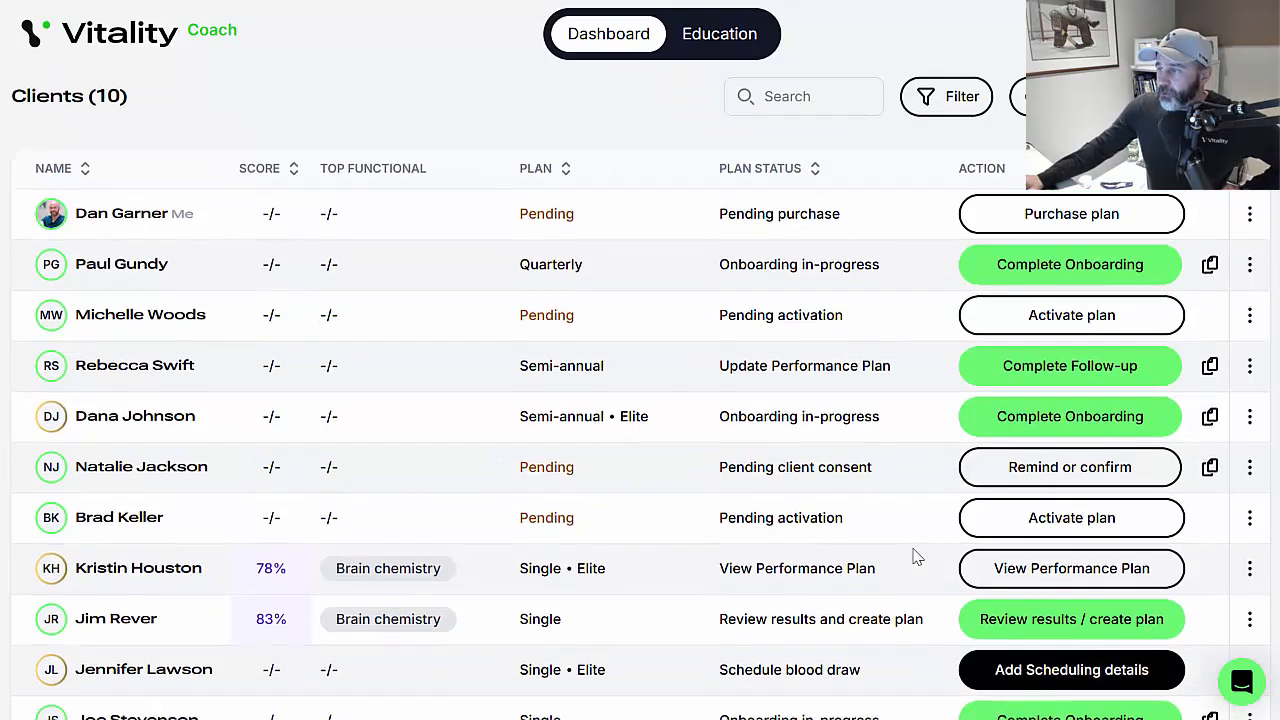
{"action": "scroll", "coordinate": [913, 557], "scroll_direction": "down", "scroll_amount": 1}
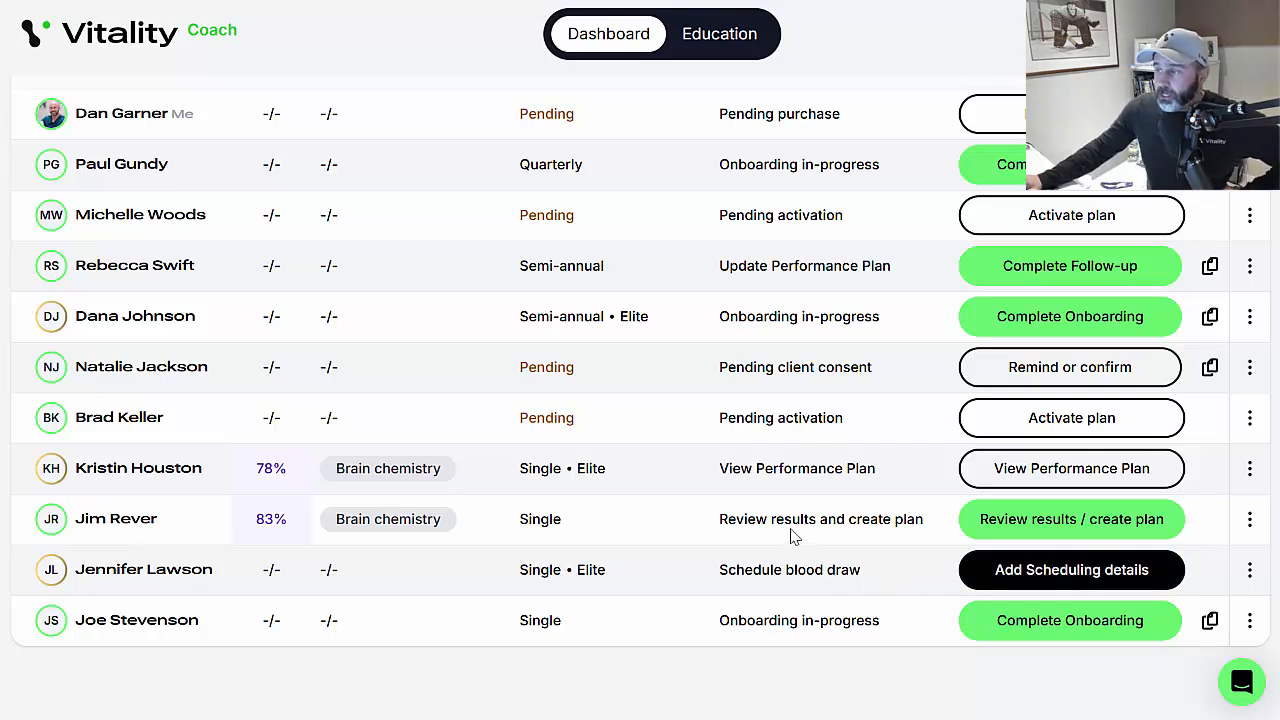
{"action": "left_click", "coordinate": [1100, 528]}
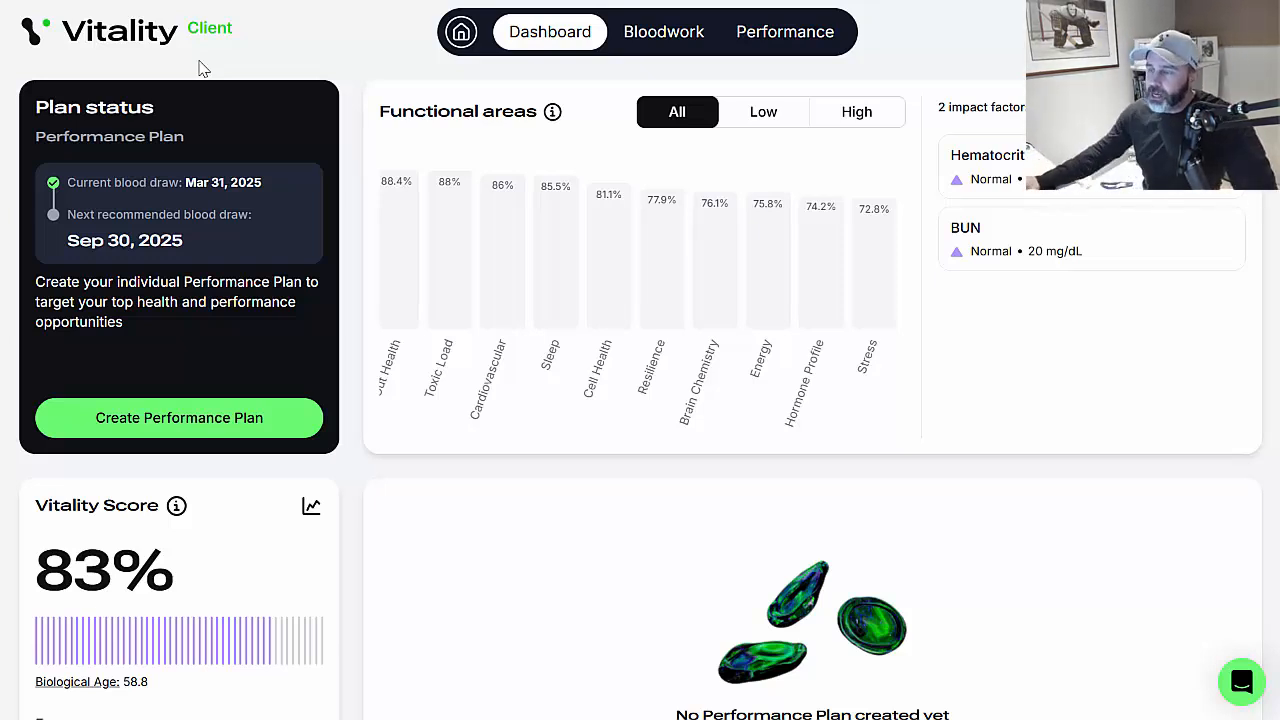
{"action": "left_click", "coordinate": [190, 417]}
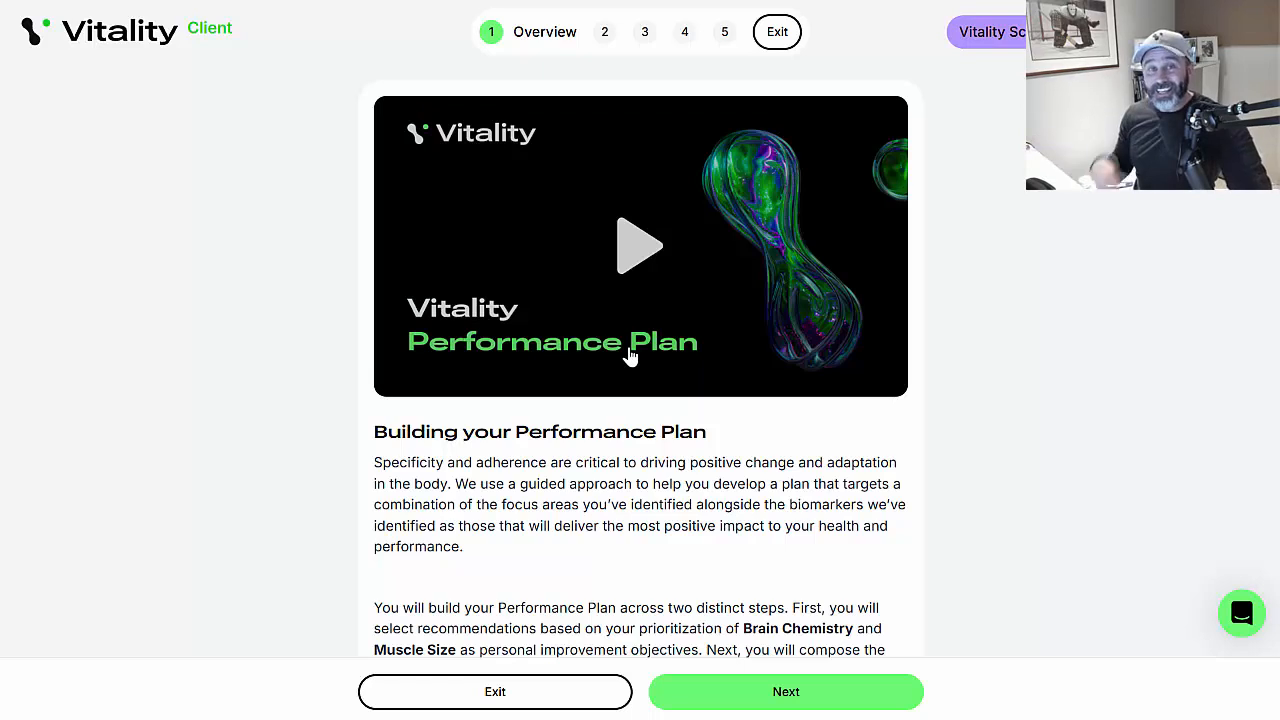
Play the overview video from 00:45, pause it, read through the overview notices and continue to the focus recommendations.
{"action": "left_click", "coordinate": [617, 290]}
{"action": "left_click", "coordinate": [545, 374]}
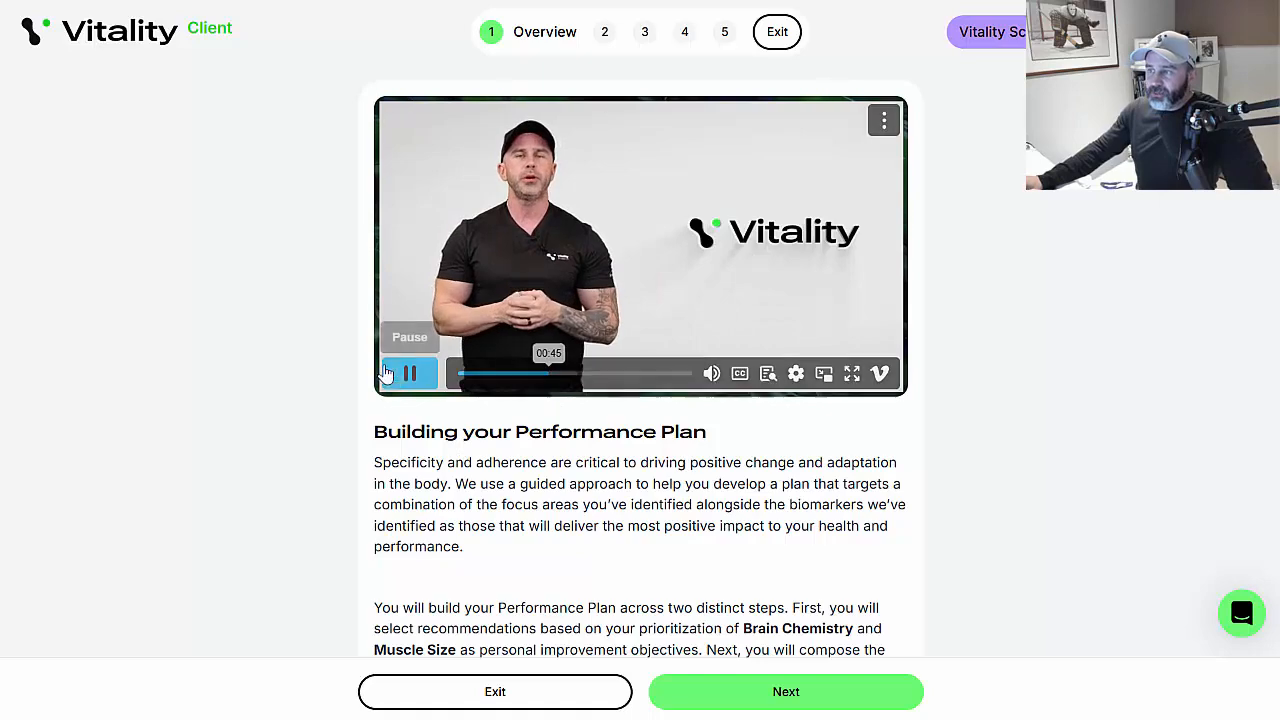
{"action": "left_click", "coordinate": [409, 376]}
{"action": "scroll", "coordinate": [593, 551], "scroll_direction": "down", "scroll_amount": 1}
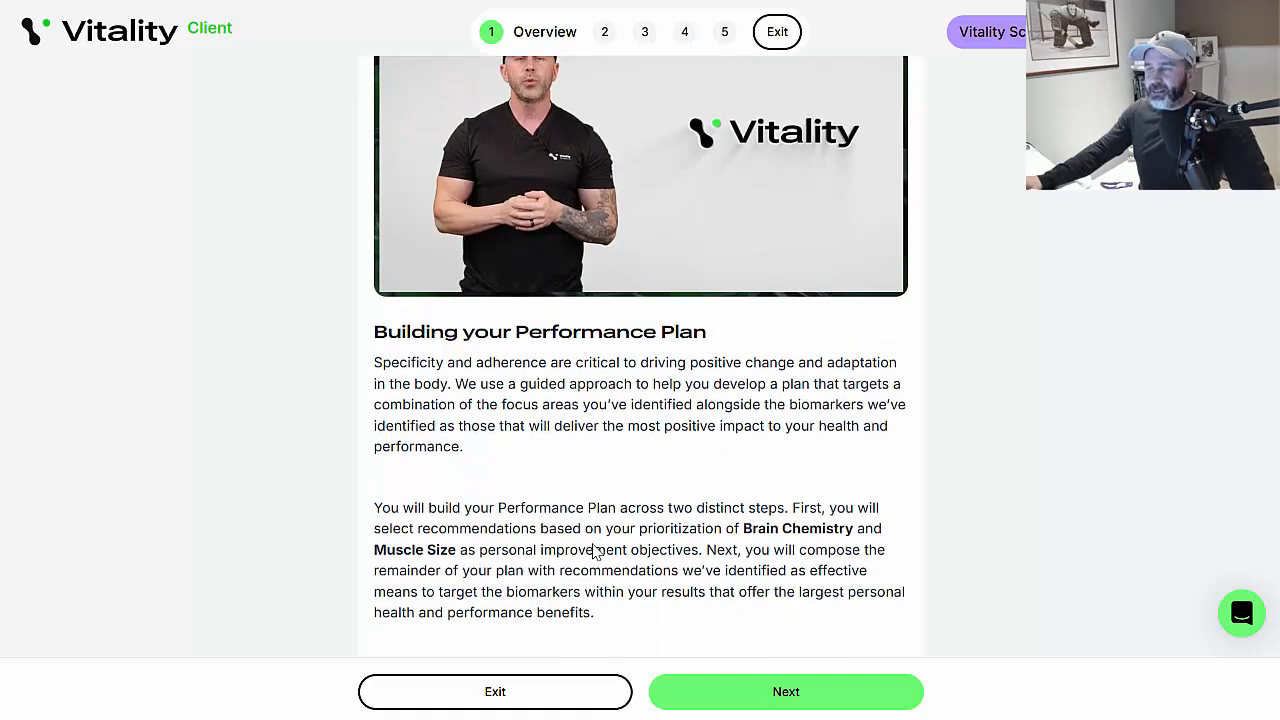
{"action": "scroll", "coordinate": [593, 550], "scroll_direction": "down", "scroll_amount": 6}
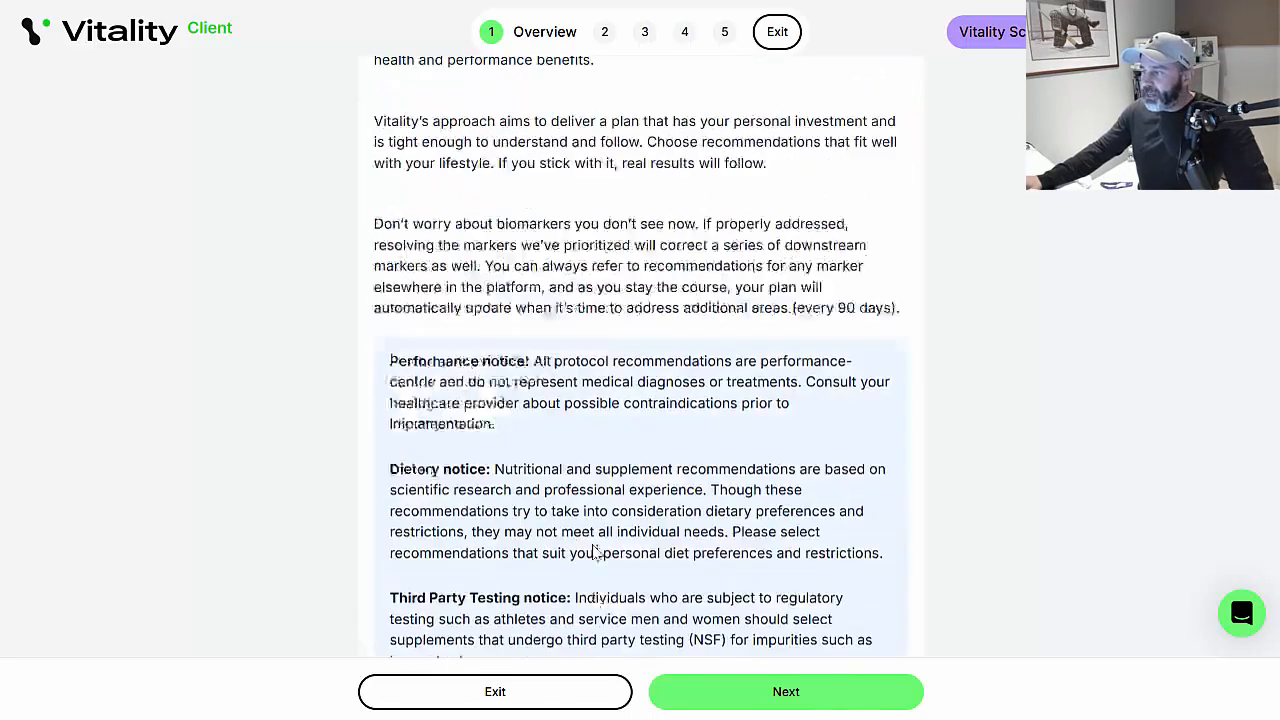
{"action": "left_click", "coordinate": [761, 691]}
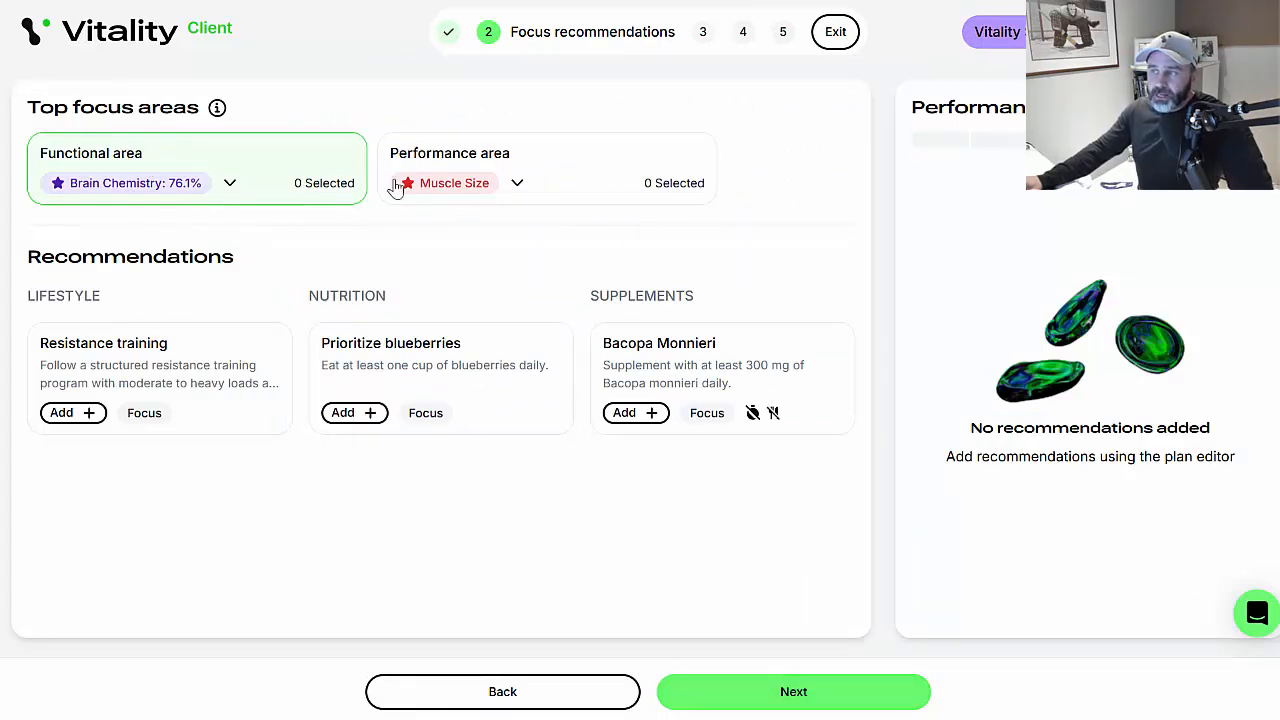
Add Prioritize blueberries for the Brain Chemistry functional area and Creatine for the Muscle Size performance area to the plan.
{"action": "left_click", "coordinate": [508, 155]}
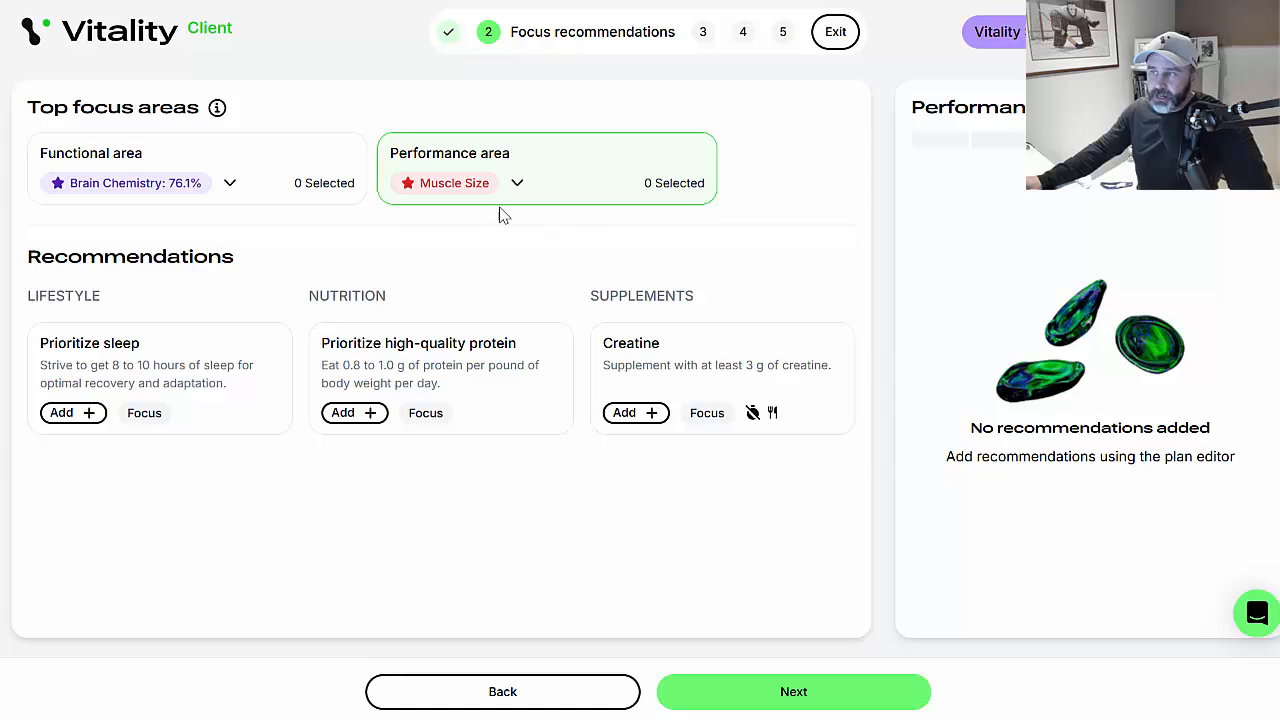
{"action": "left_click", "coordinate": [276, 151]}
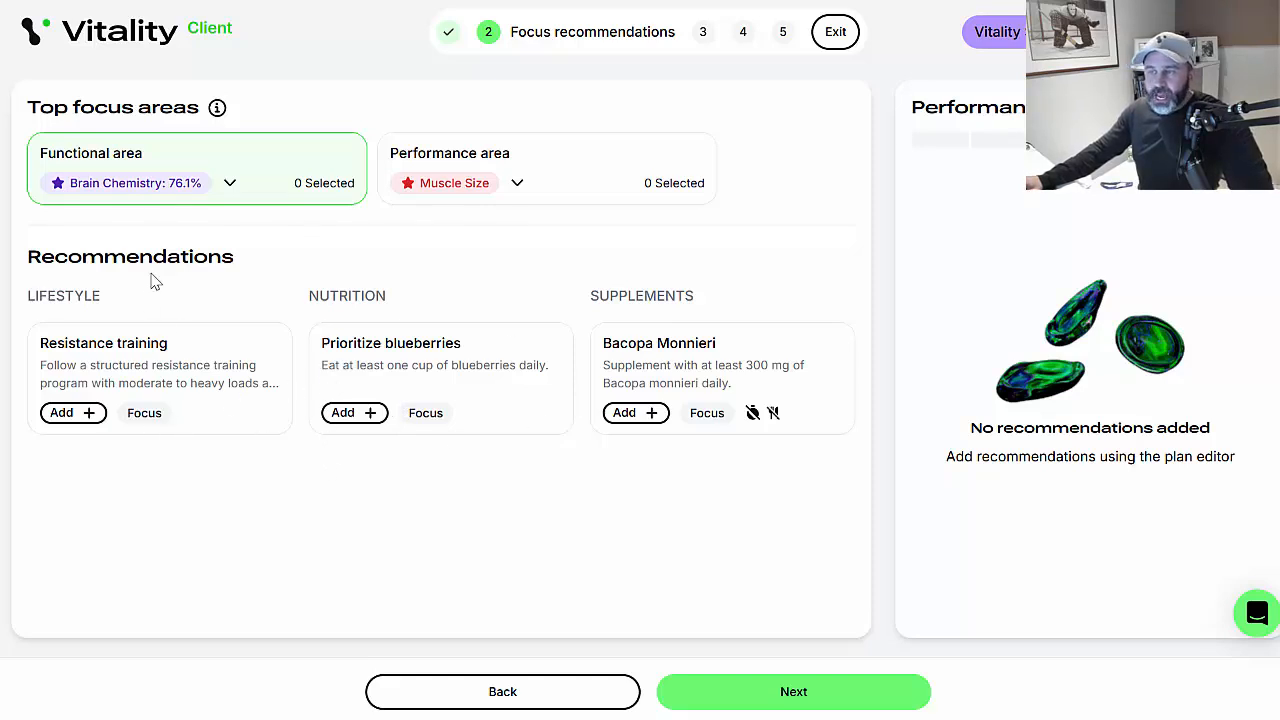
{"action": "left_click", "coordinate": [356, 424]}
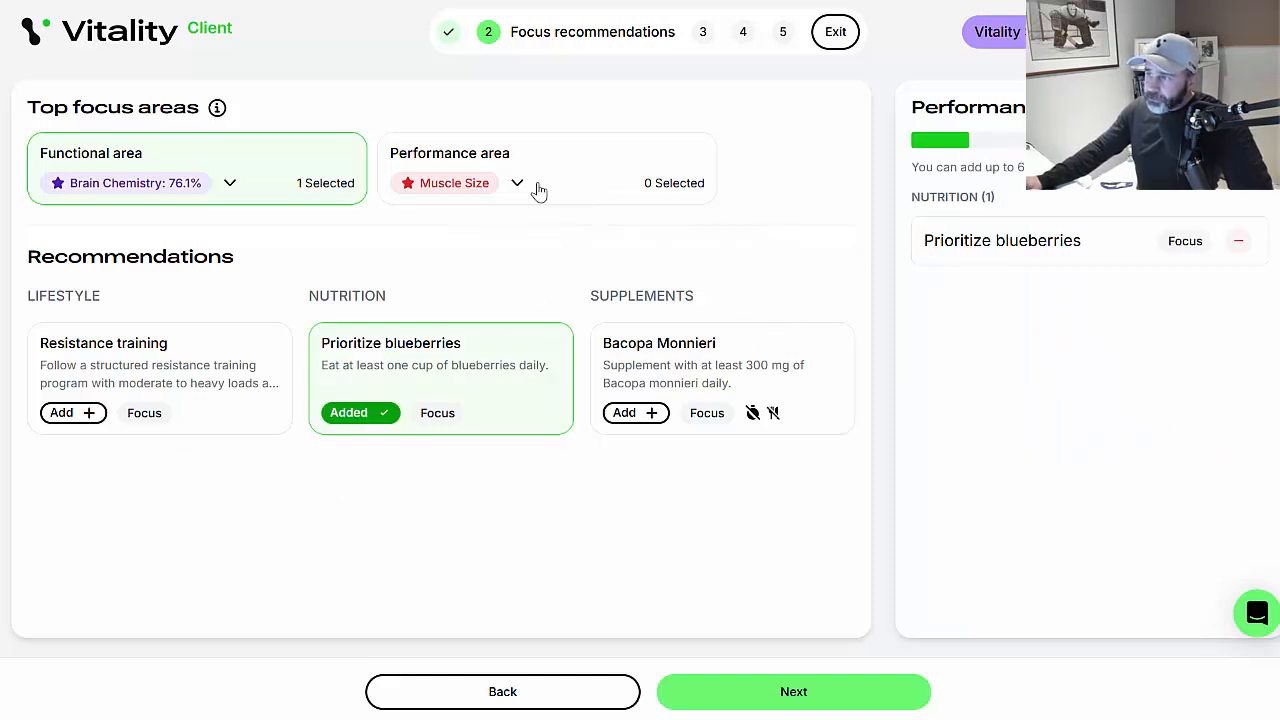
{"action": "left_click", "coordinate": [581, 163]}
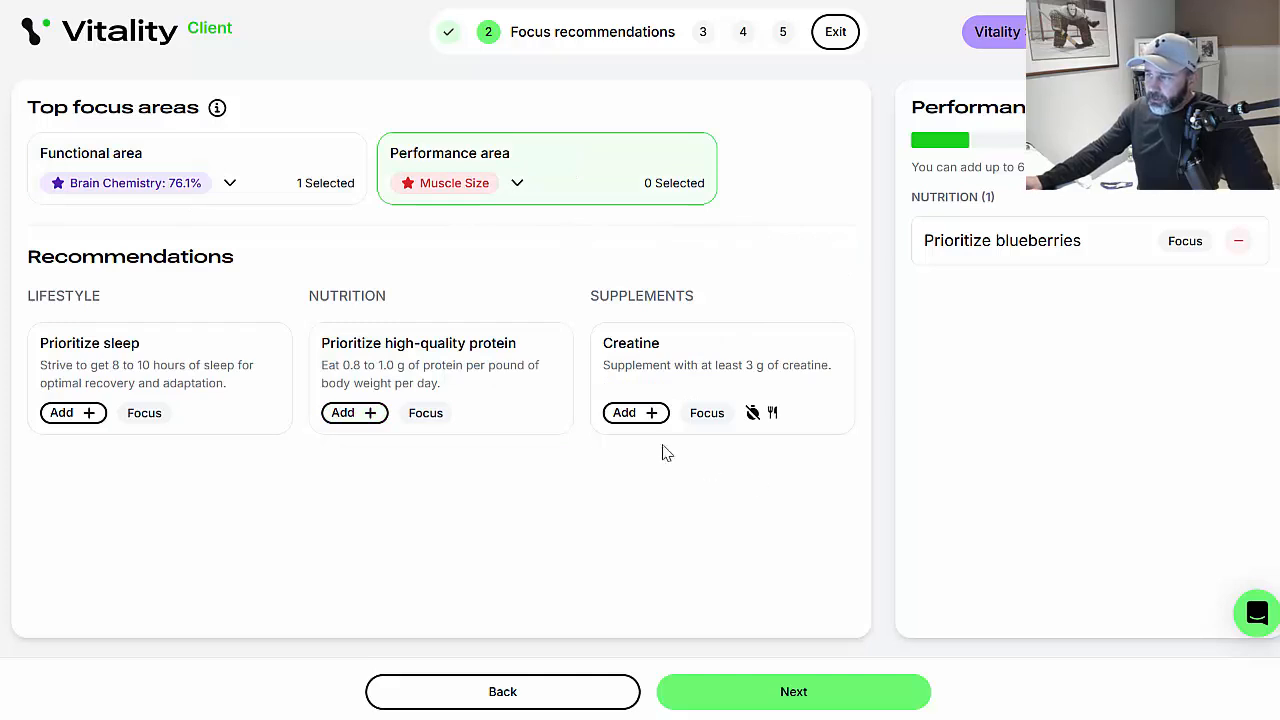
{"action": "left_click", "coordinate": [634, 415]}
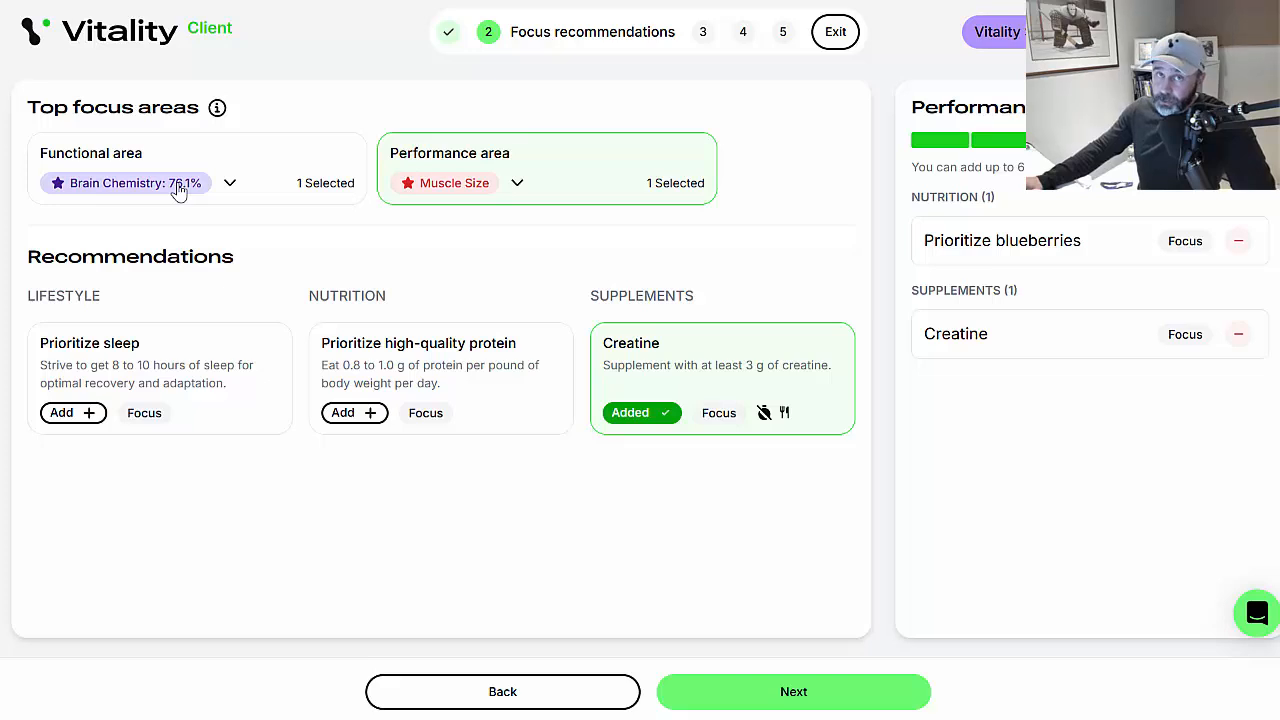
Continue to the targeted plan, read through its targeted pattern and biomarkers, and proceed to the targeted recommendations.
{"action": "left_click", "coordinate": [806, 706]}
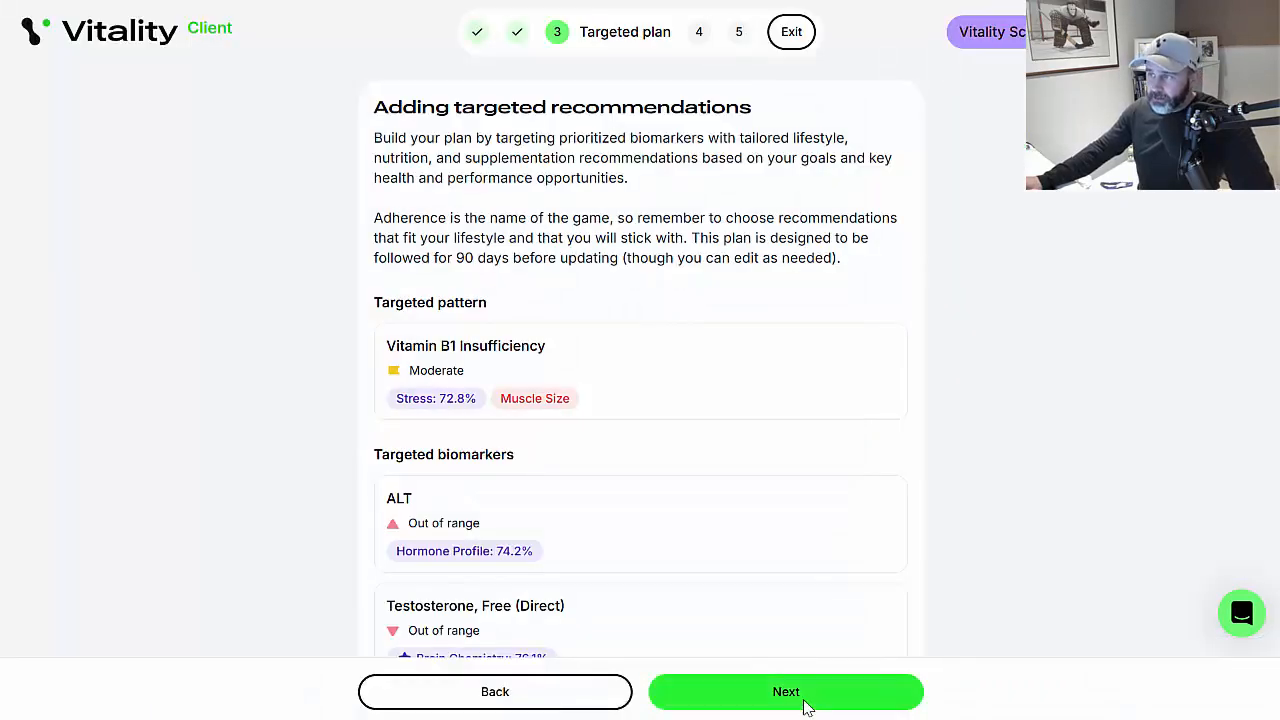
{"action": "left_click_drag", "start_coordinate": [462, 107], "coordinate": [558, 107]}
{"action": "left_click", "coordinate": [505, 139]}
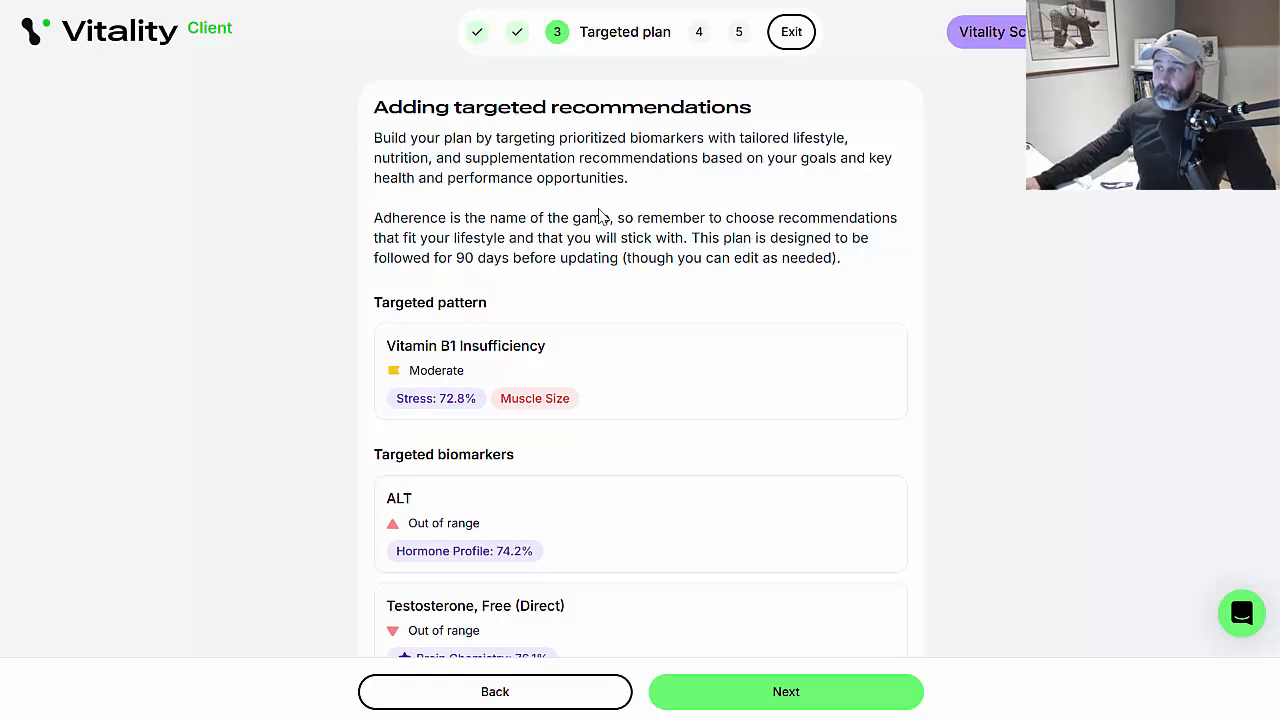
{"action": "scroll", "coordinate": [604, 217], "scroll_direction": "down", "scroll_amount": 2}
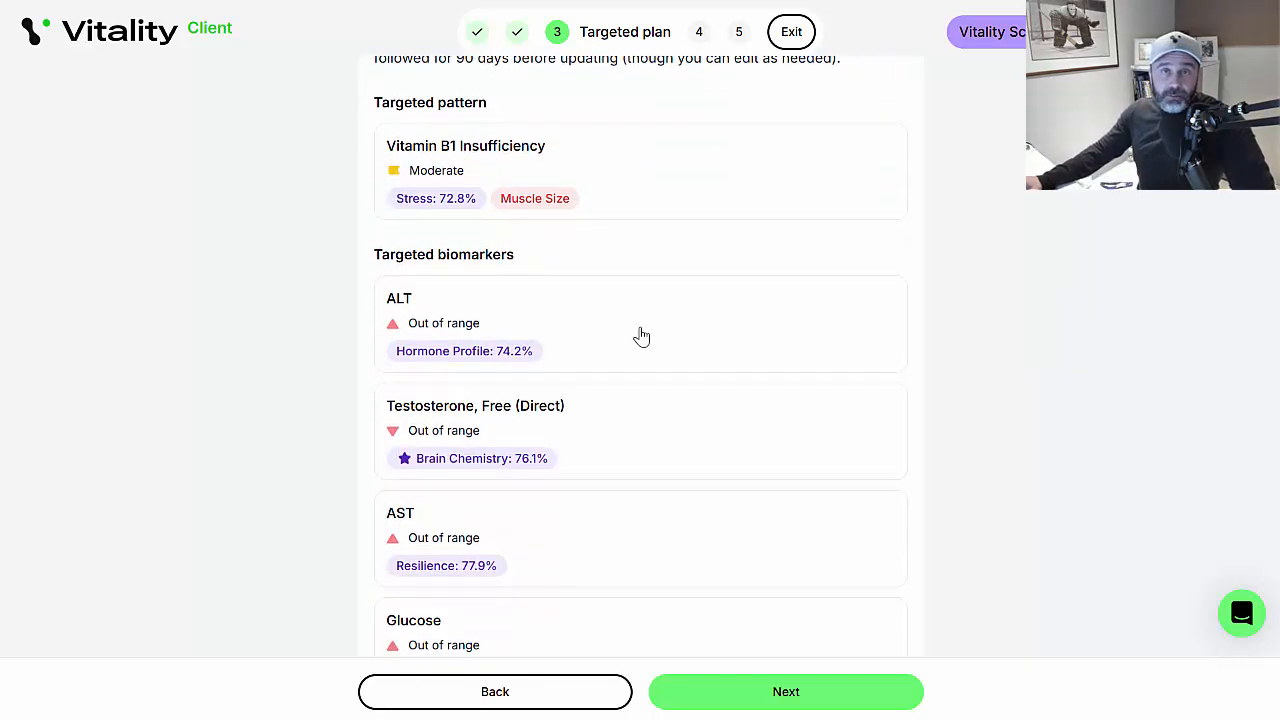
{"action": "scroll", "coordinate": [648, 355], "scroll_direction": "up", "scroll_amount": 1}
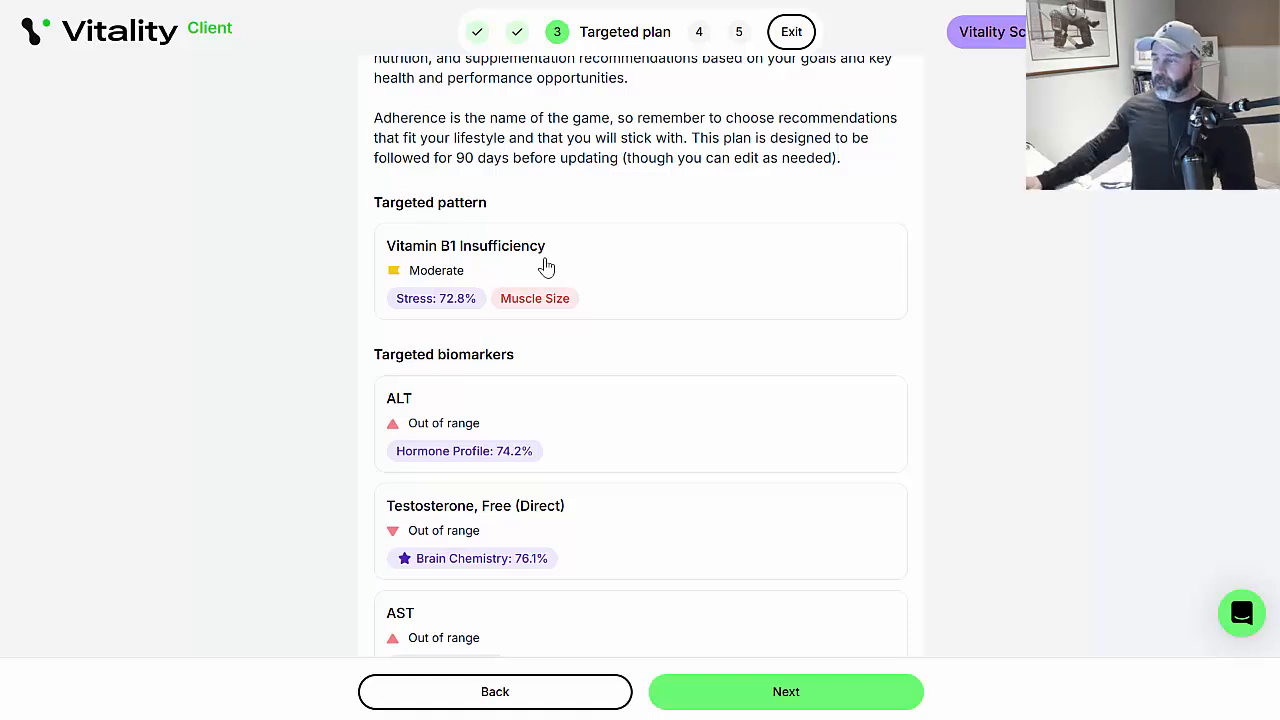
{"action": "scroll", "coordinate": [680, 430], "scroll_direction": "down", "scroll_amount": 1}
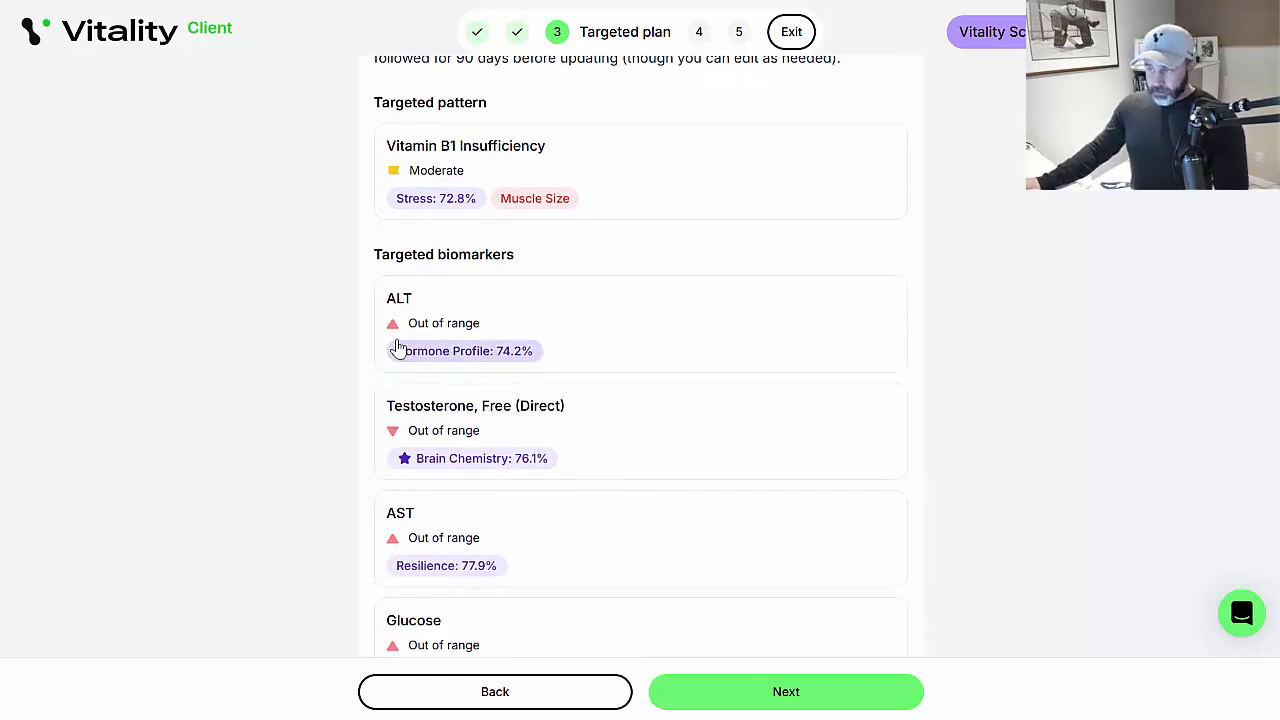
{"action": "scroll", "coordinate": [651, 543], "scroll_direction": "down", "scroll_amount": 2}
{"action": "left_click", "coordinate": [791, 694]}
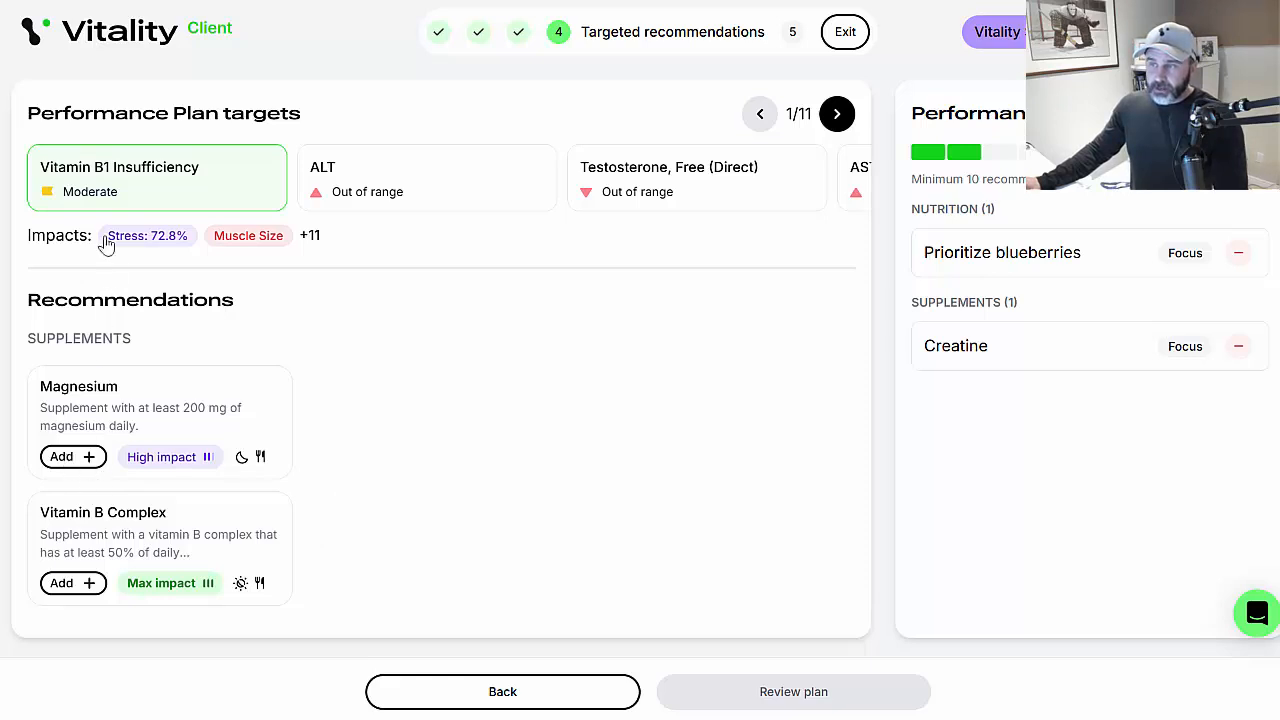
Add Vitamin B Complex and Magnesium for Vitamin B1 Insufficiency, and Limit sugar intake for ALT, to the plan.
{"action": "left_click", "coordinate": [63, 585]}
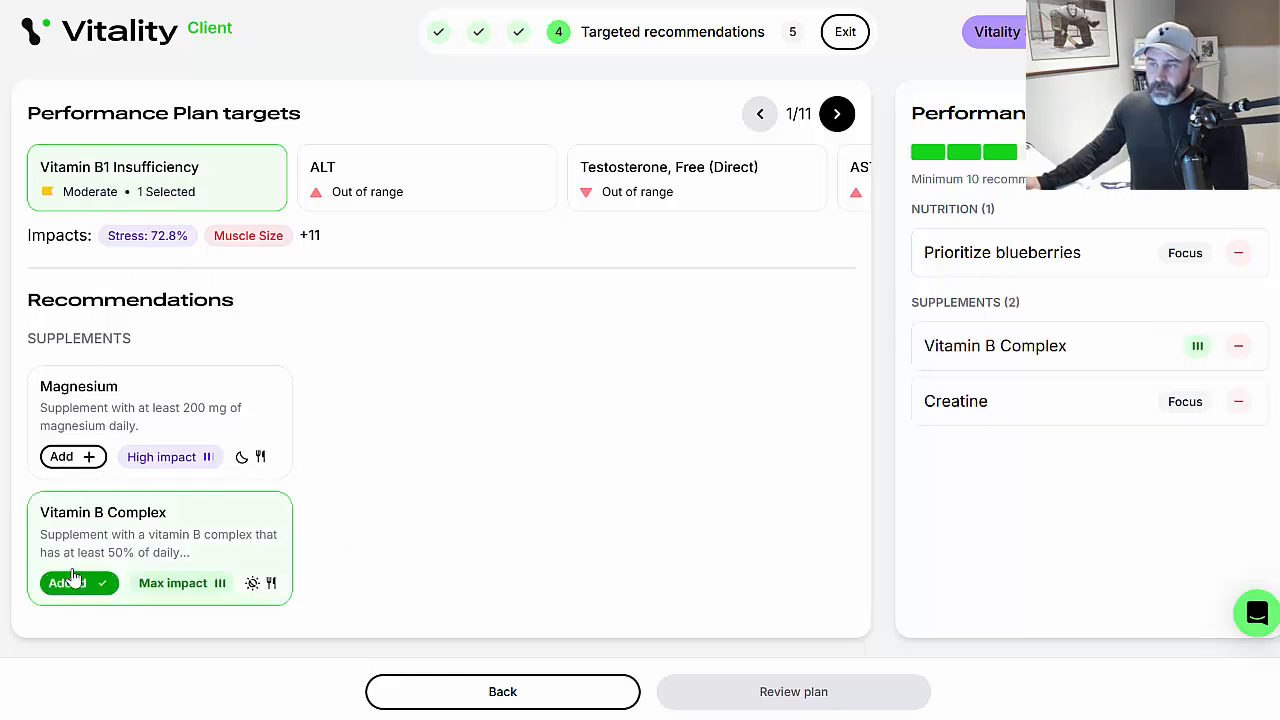
{"action": "left_click", "coordinate": [70, 458]}
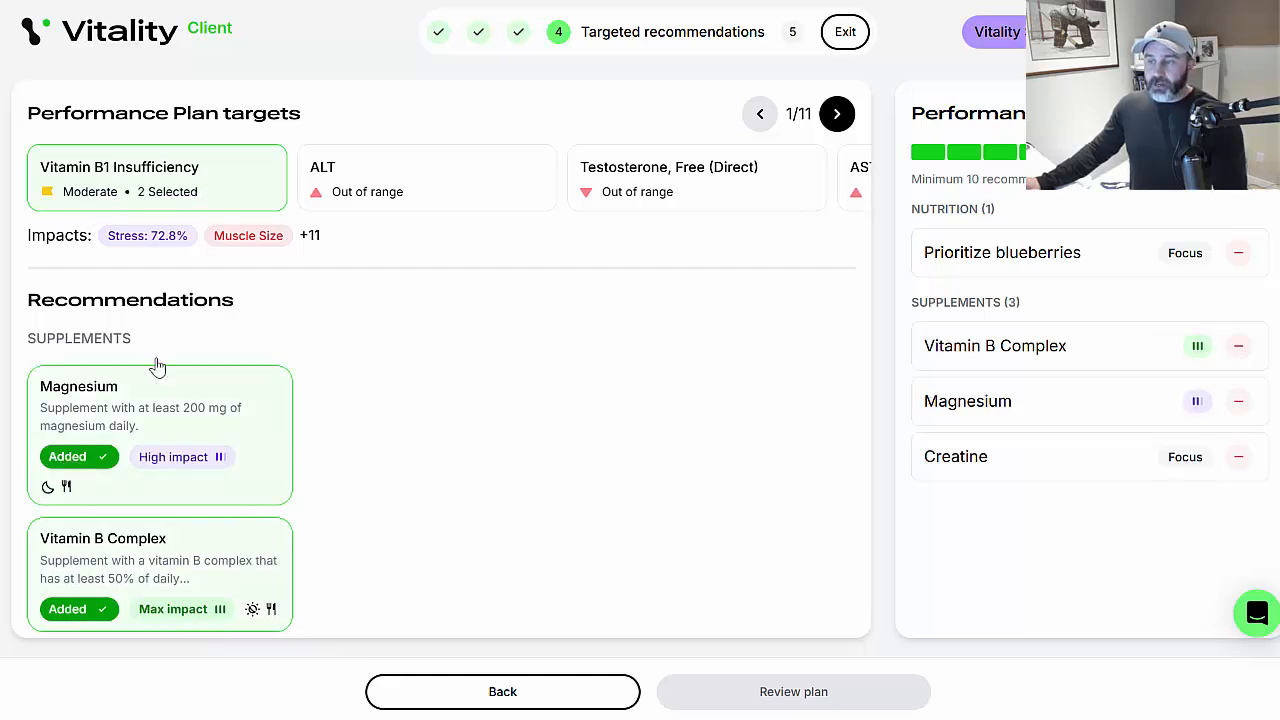
{"action": "left_click", "coordinate": [437, 177]}
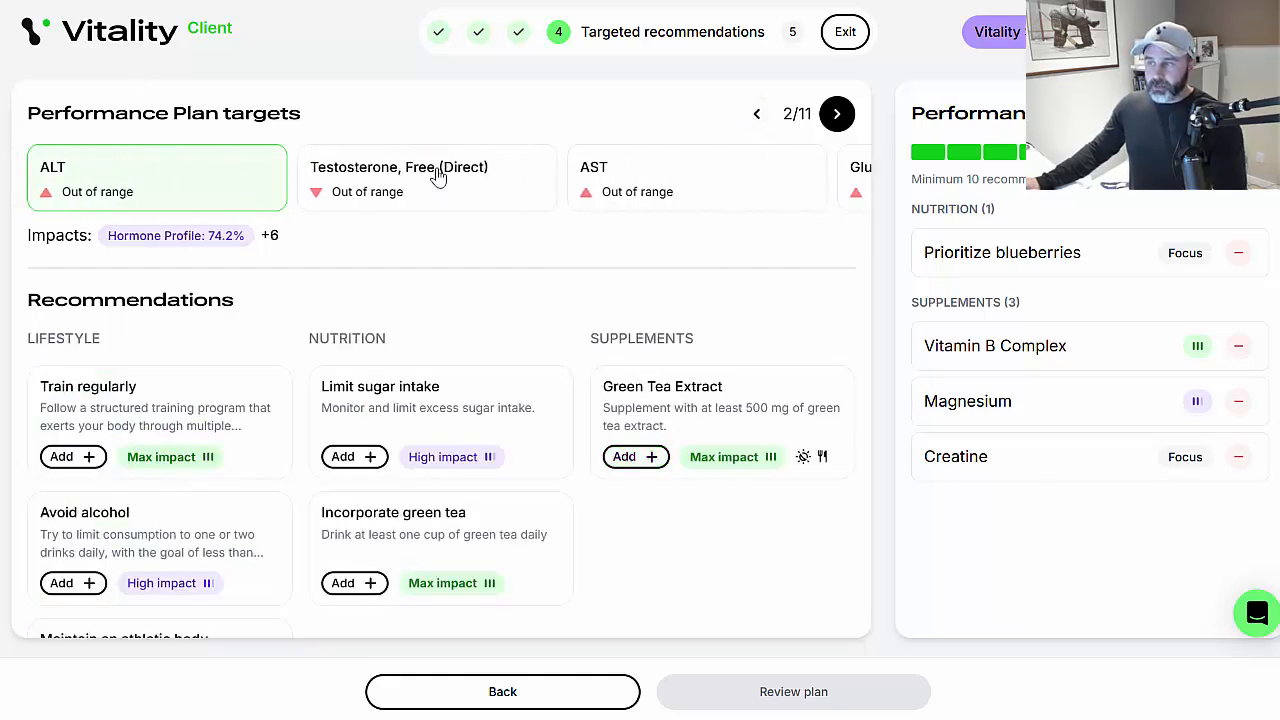
{"action": "left_click", "coordinate": [345, 455]}
Add Resistance training and Tongkat Ali for Testosterone, Free (Direct), and Incorporate cinnamon and Berberine for Glucose.
{"action": "left_click", "coordinate": [494, 172]}
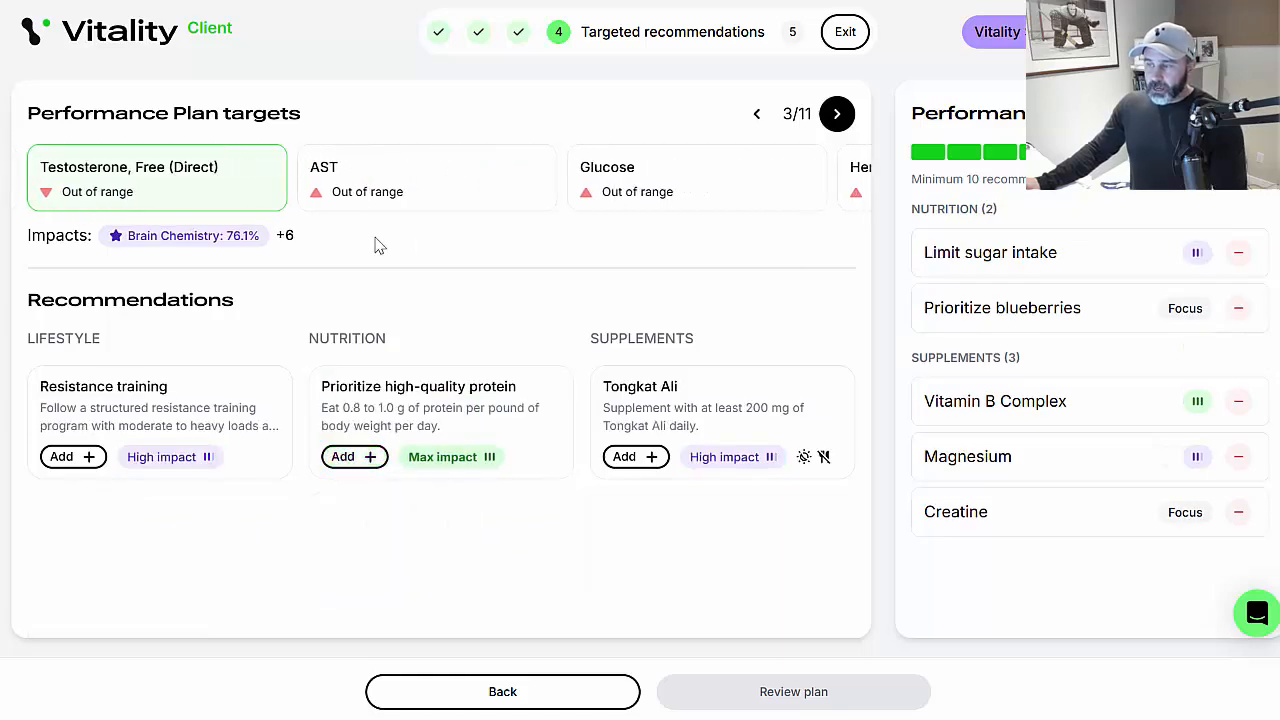
{"action": "left_click", "coordinate": [59, 456]}
{"action": "left_click", "coordinate": [632, 458]}
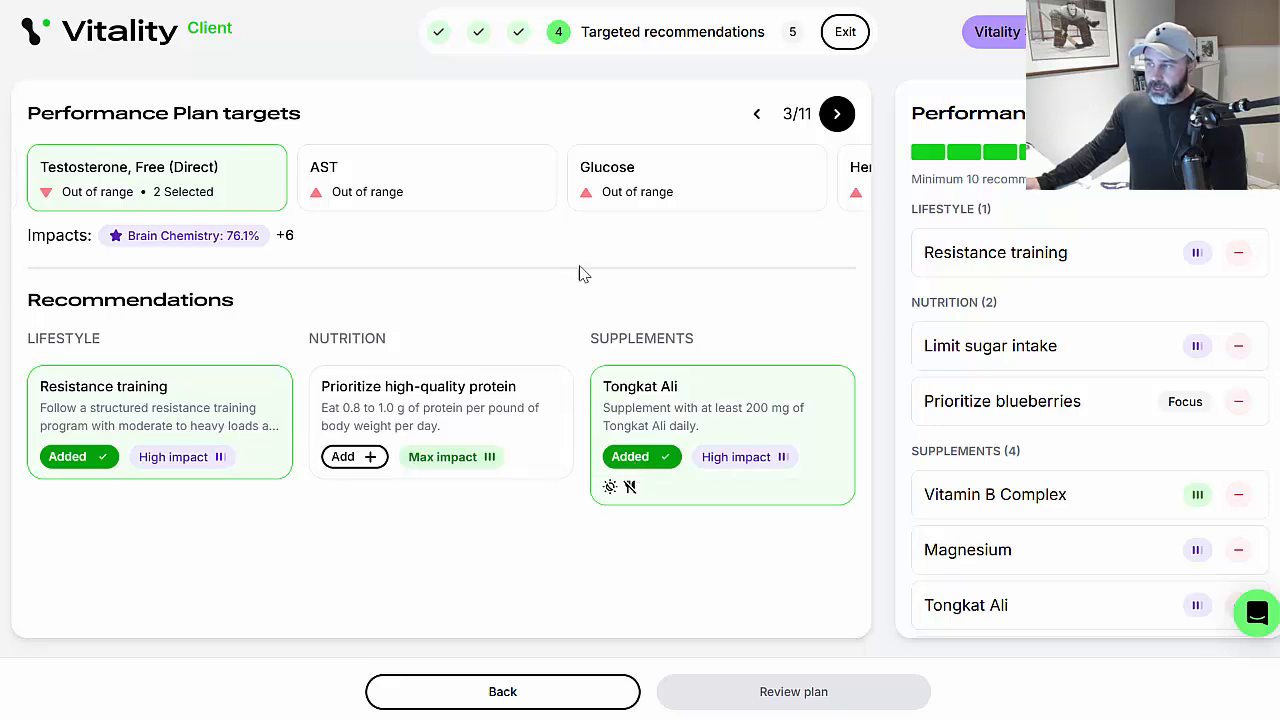
{"action": "left_click", "coordinate": [670, 193]}
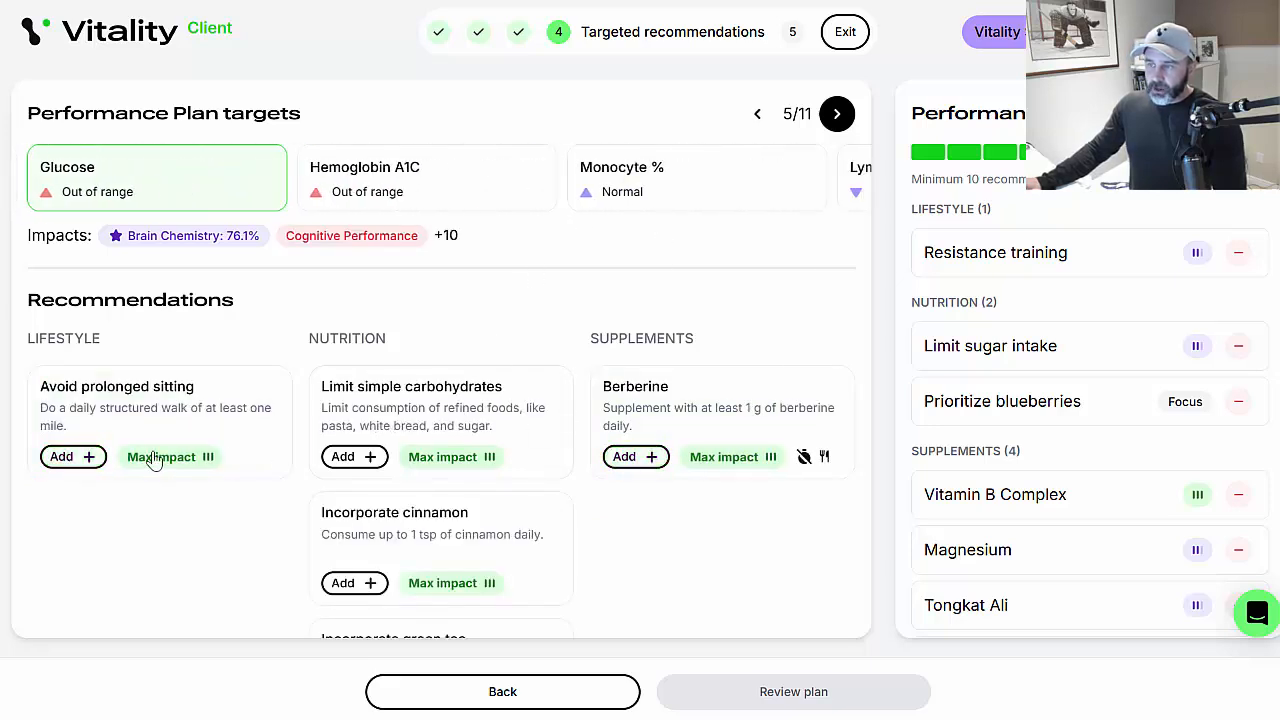
{"action": "left_click", "coordinate": [366, 583]}
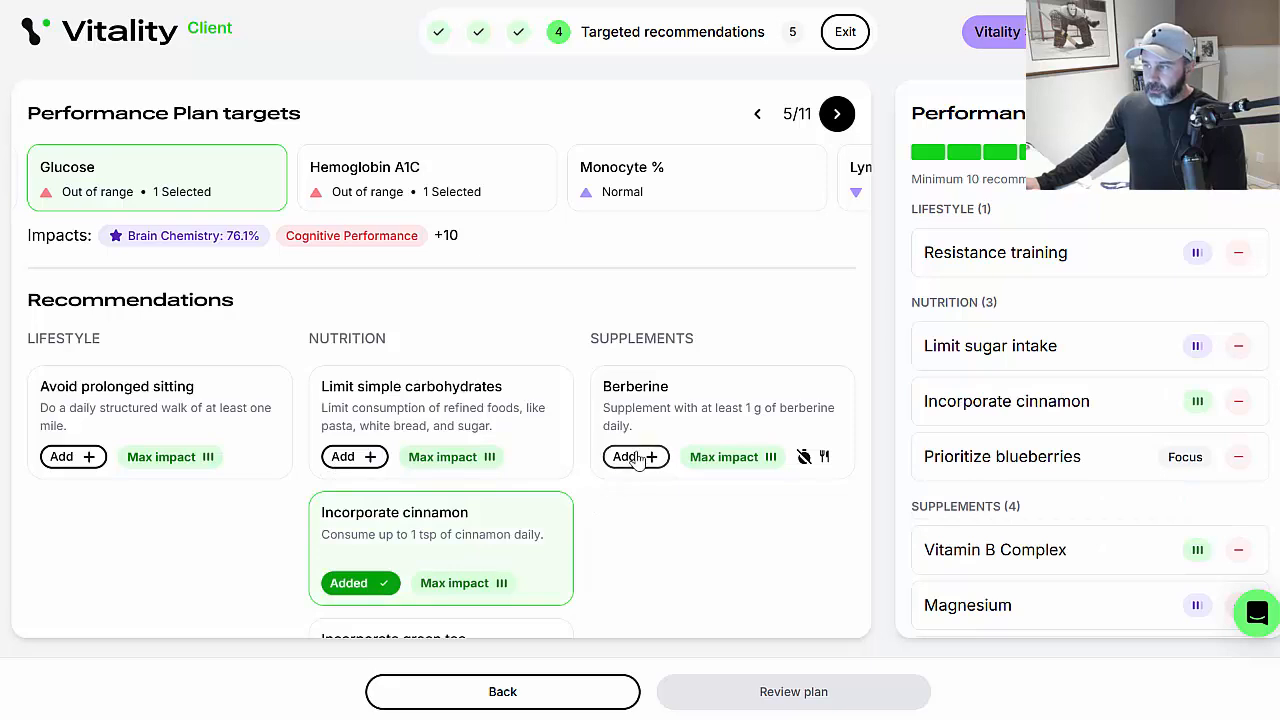
{"action": "left_click", "coordinate": [633, 456]}
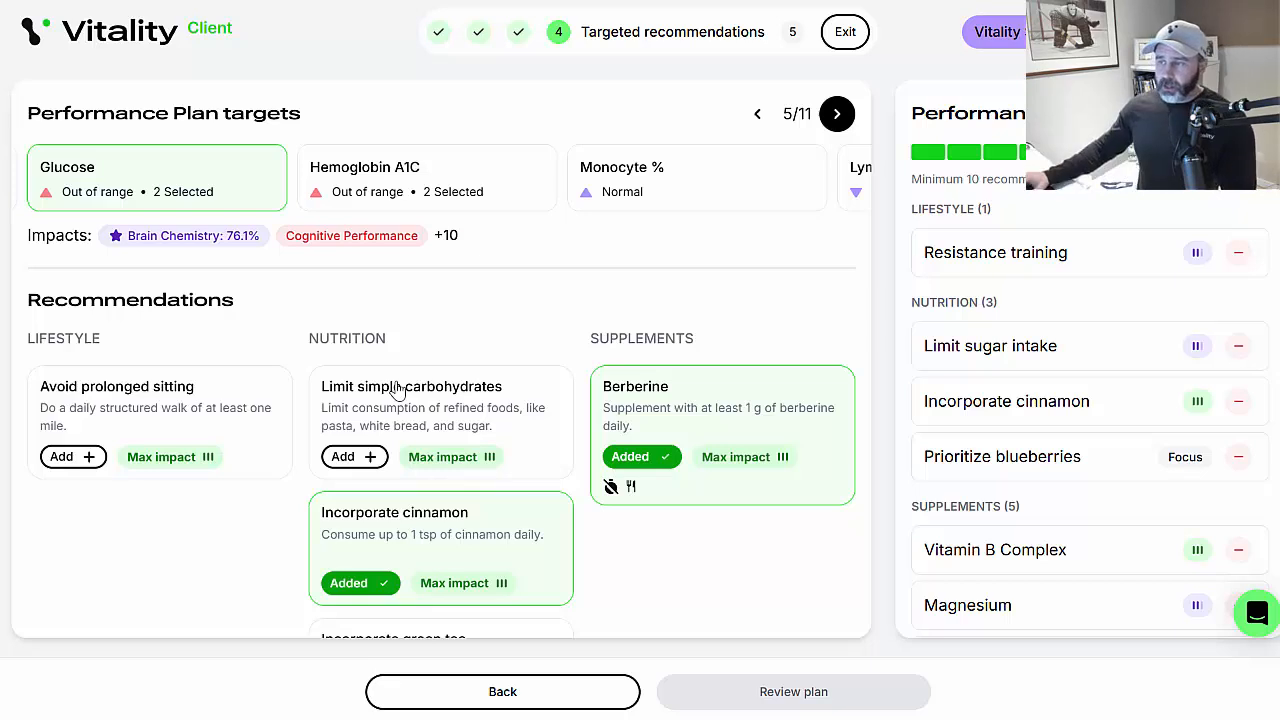
Look through the recommendations for the remaining targets from Hemoglobin A1C to Cortisol, and return to DHEA-S.
{"action": "left_click", "coordinate": [456, 180]}
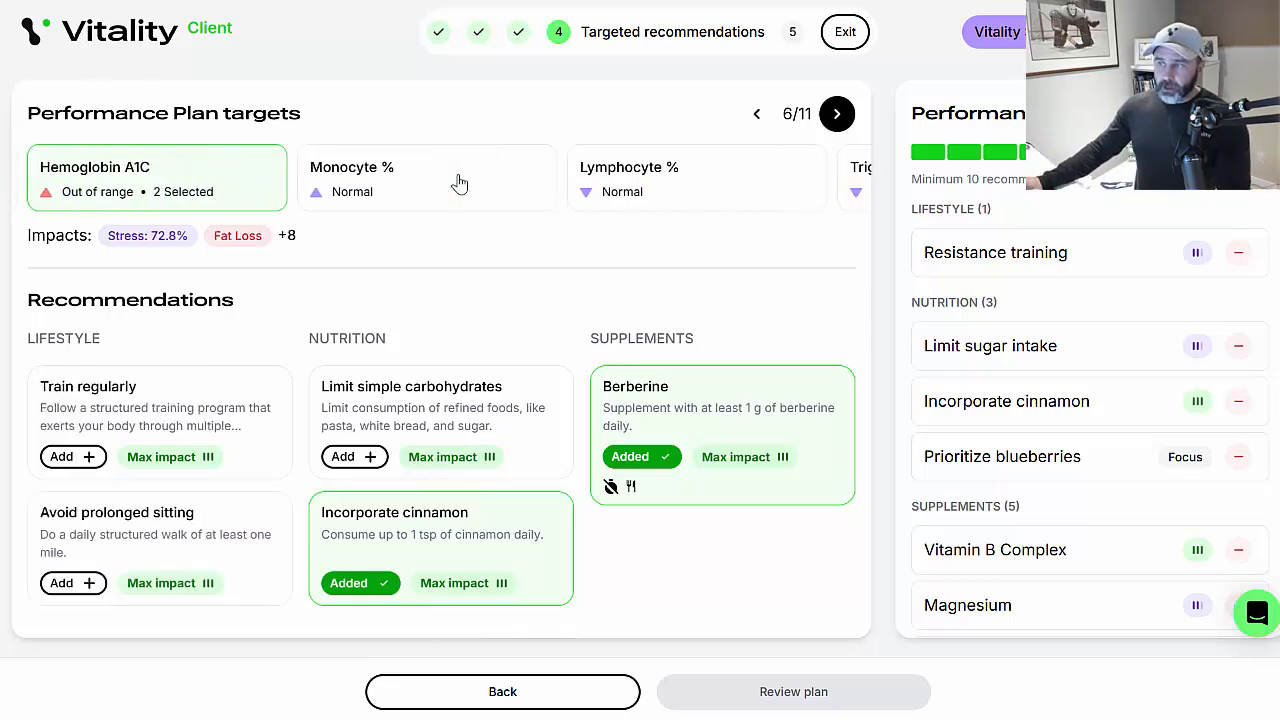
{"action": "left_click", "coordinate": [424, 170]}
{"action": "left_click", "coordinate": [422, 168]}
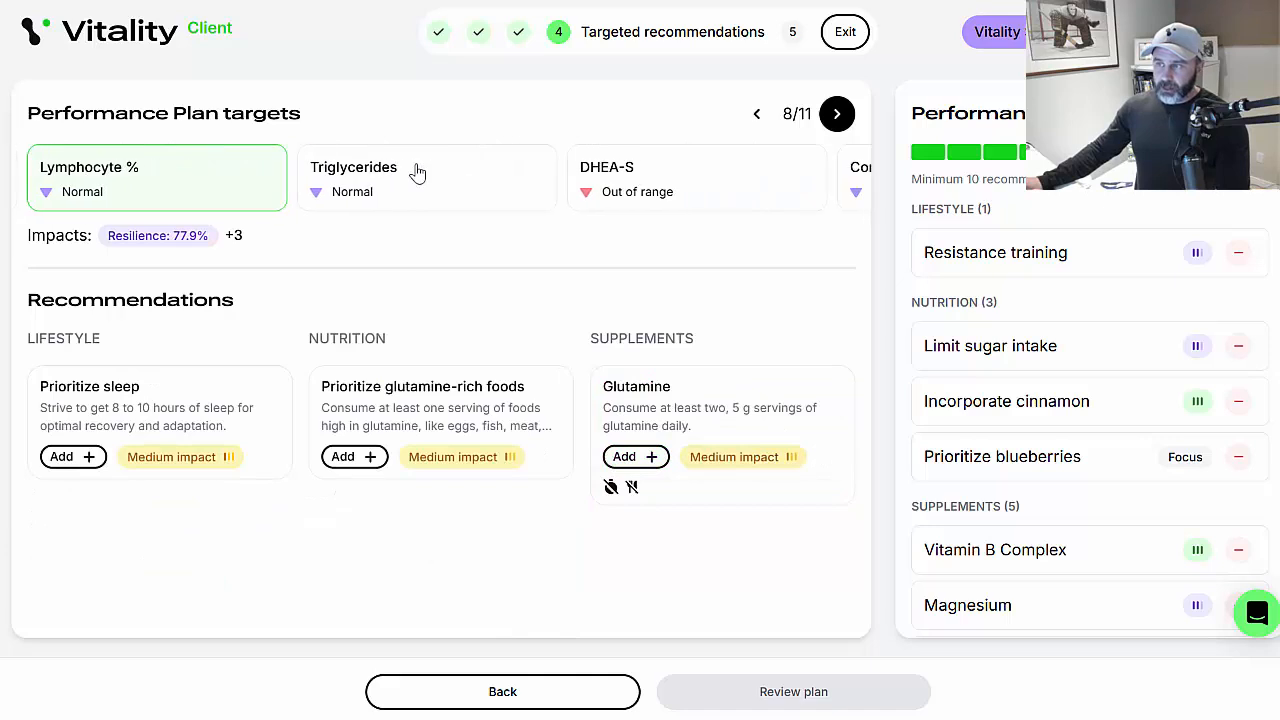
{"action": "left_click", "coordinate": [416, 171]}
{"action": "left_click", "coordinate": [418, 172]}
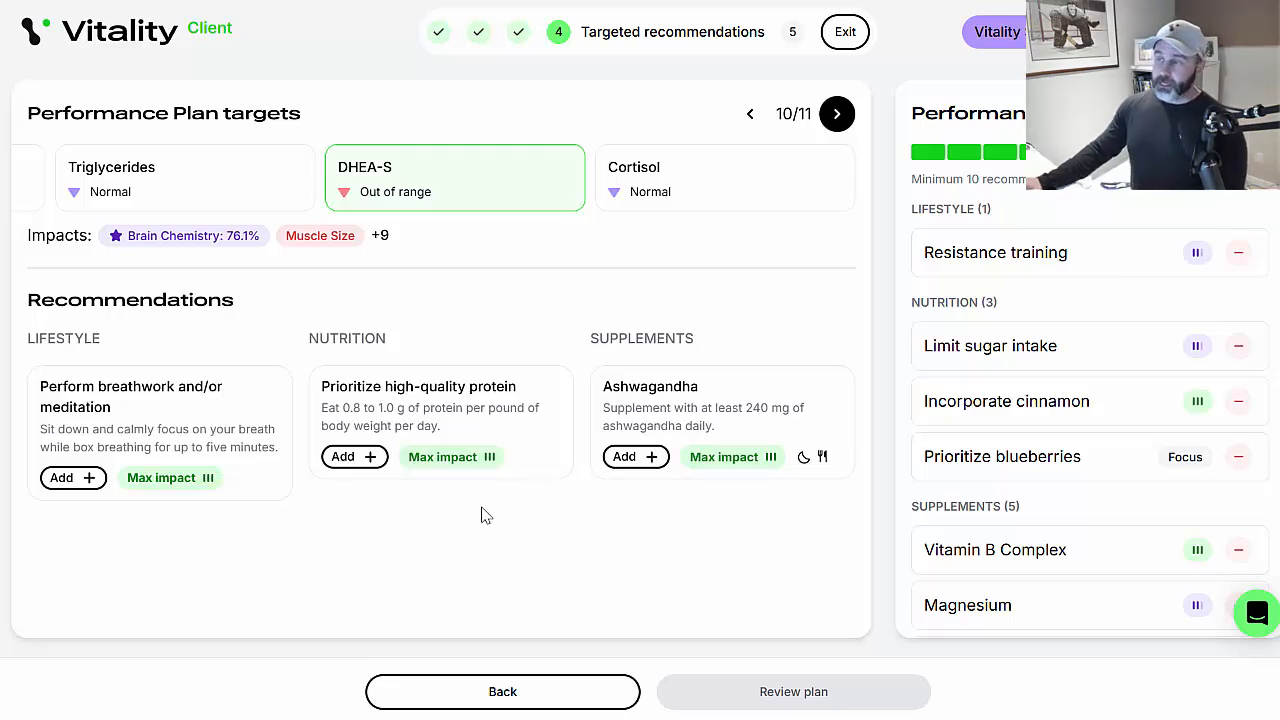
{"action": "left_click", "coordinate": [716, 201]}
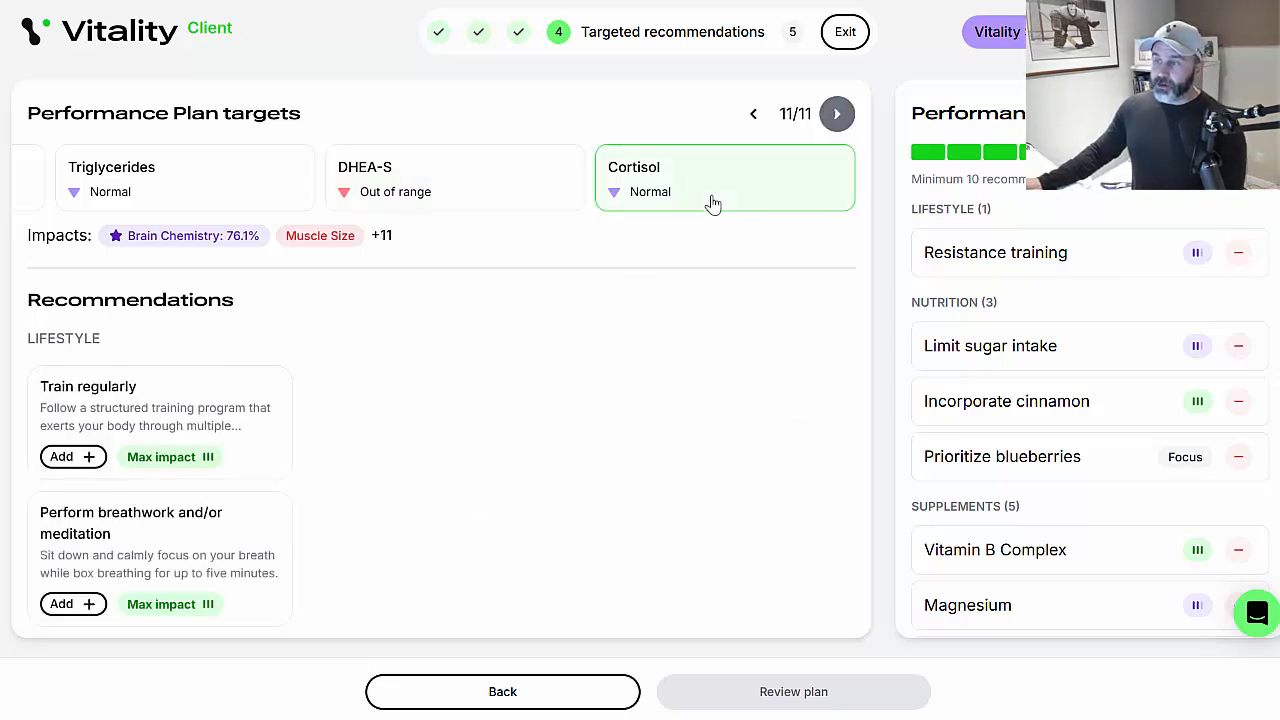
{"action": "left_click", "coordinate": [472, 168]}
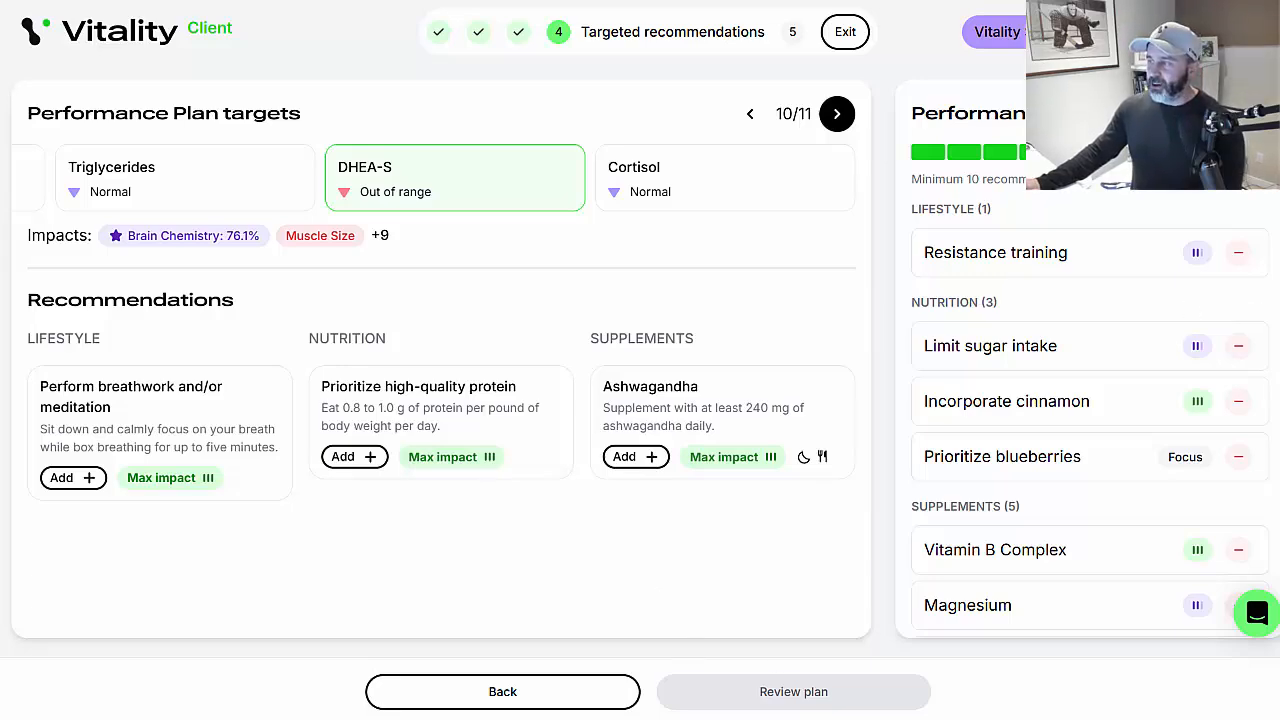
Fill the Performance Plan with Vitality's suggested plan and open it for review.
{"action": "left_click", "coordinate": [1035, 32]}
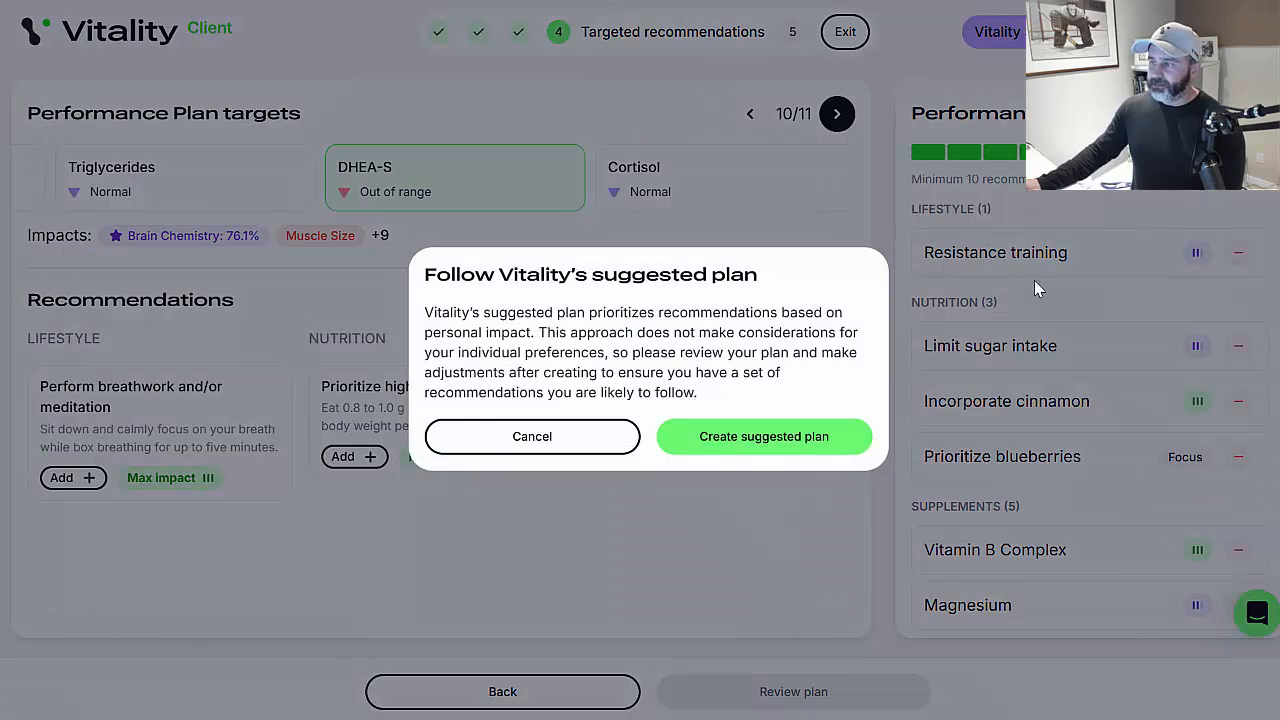
{"action": "left_click", "coordinate": [790, 446]}
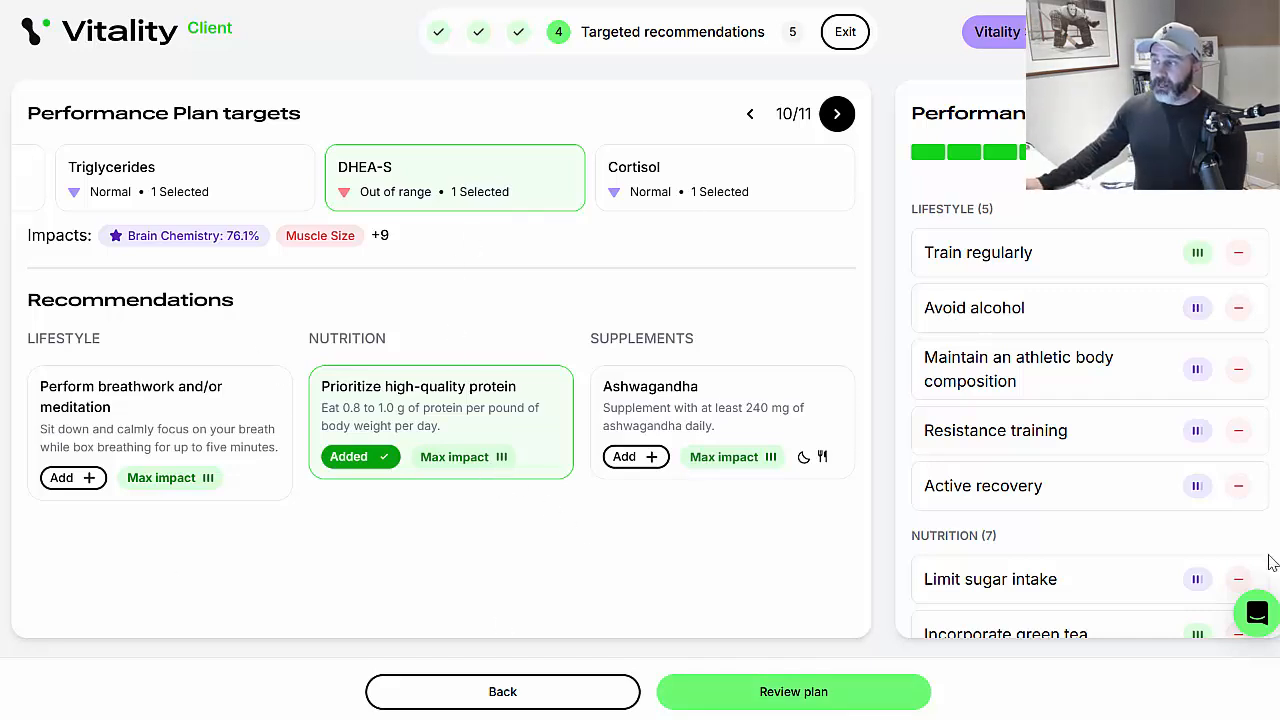
{"action": "left_click", "coordinate": [813, 706]}
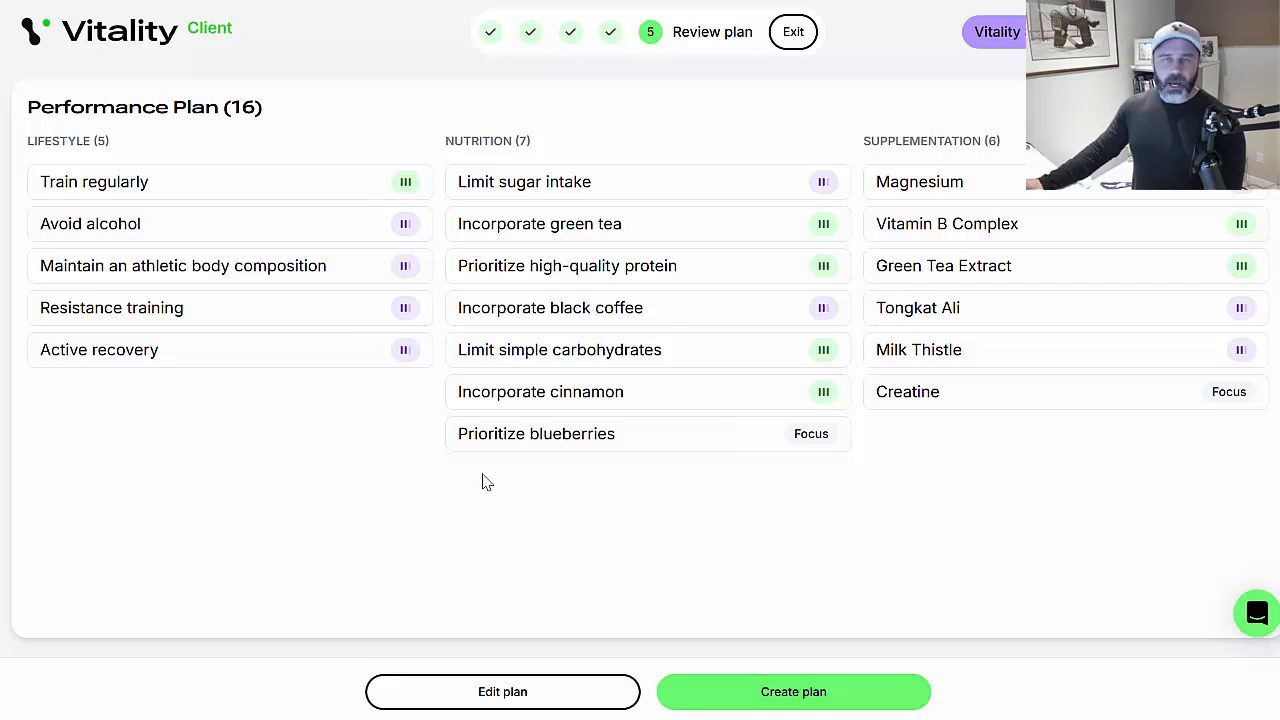
Reopen the plan for editing, check the recommendations for Testosterone, Free (Direct), and return to the plan review.
{"action": "left_click", "coordinate": [527, 684]}
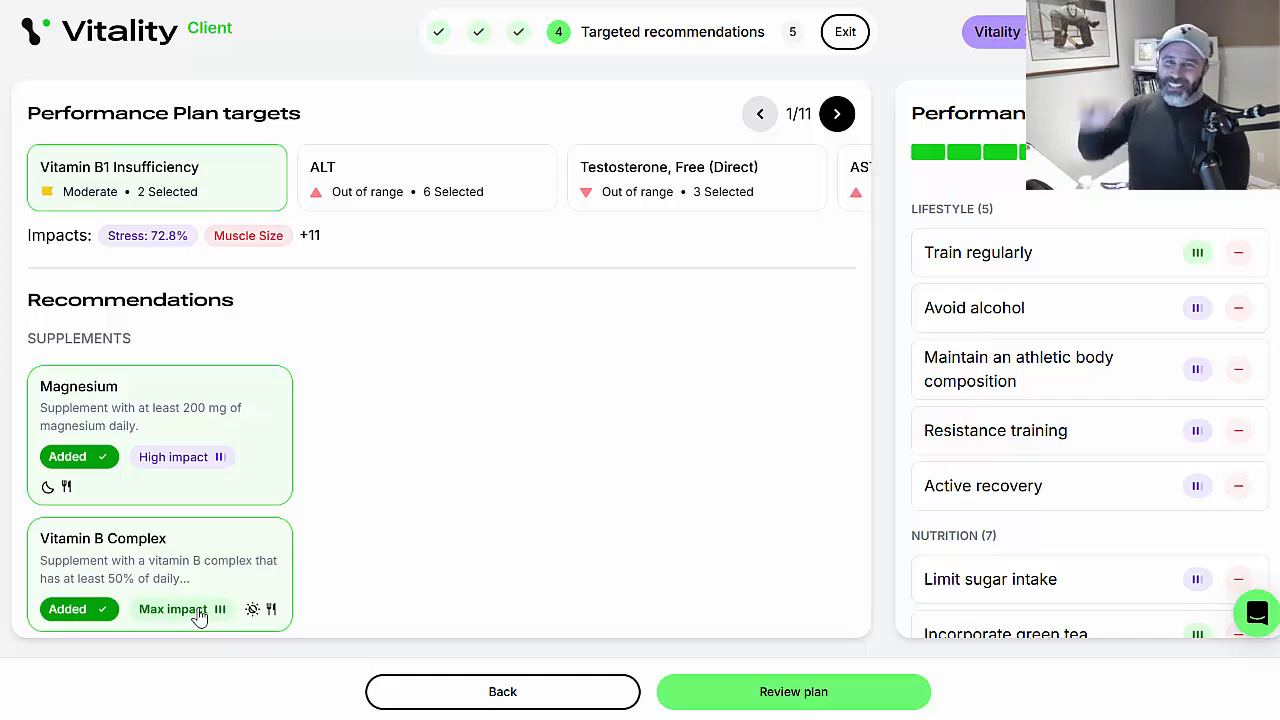
{"action": "left_click", "coordinate": [624, 193]}
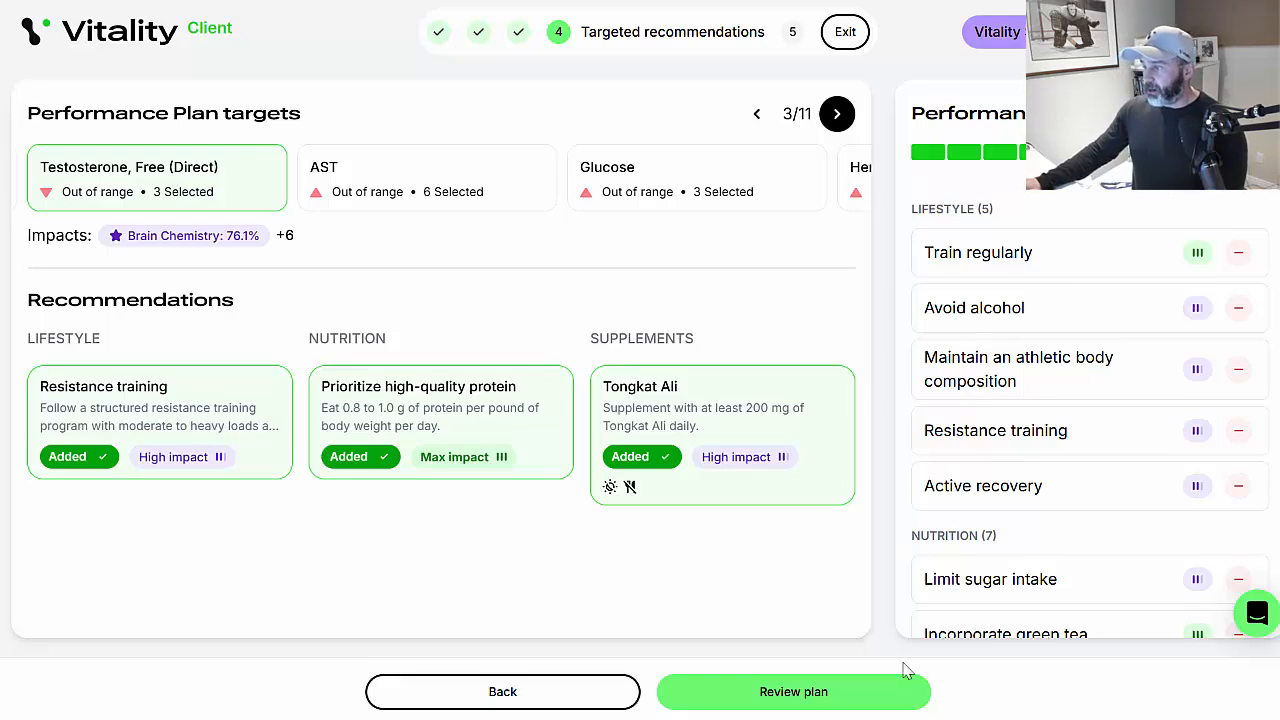
{"action": "left_click", "coordinate": [816, 704]}
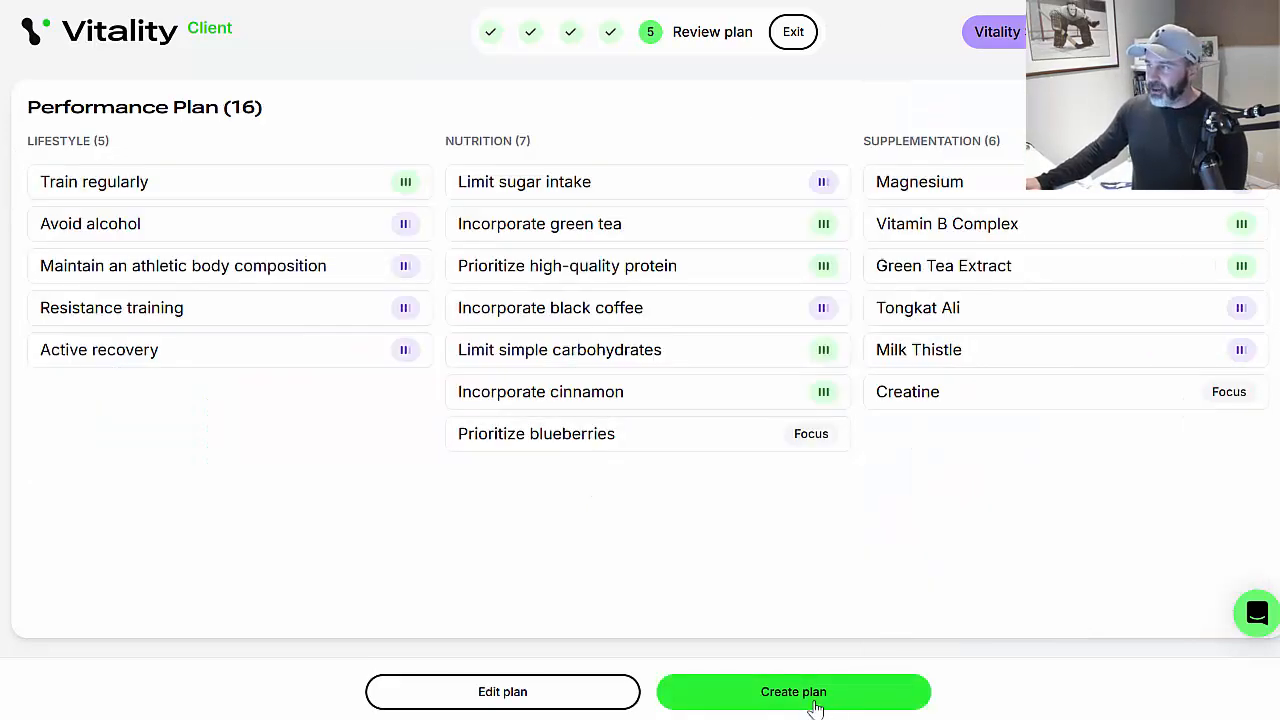
Create the reviewed Performance Plan and look through its lifestyle, nutrition and supplement items.
{"action": "left_click", "coordinate": [836, 692]}
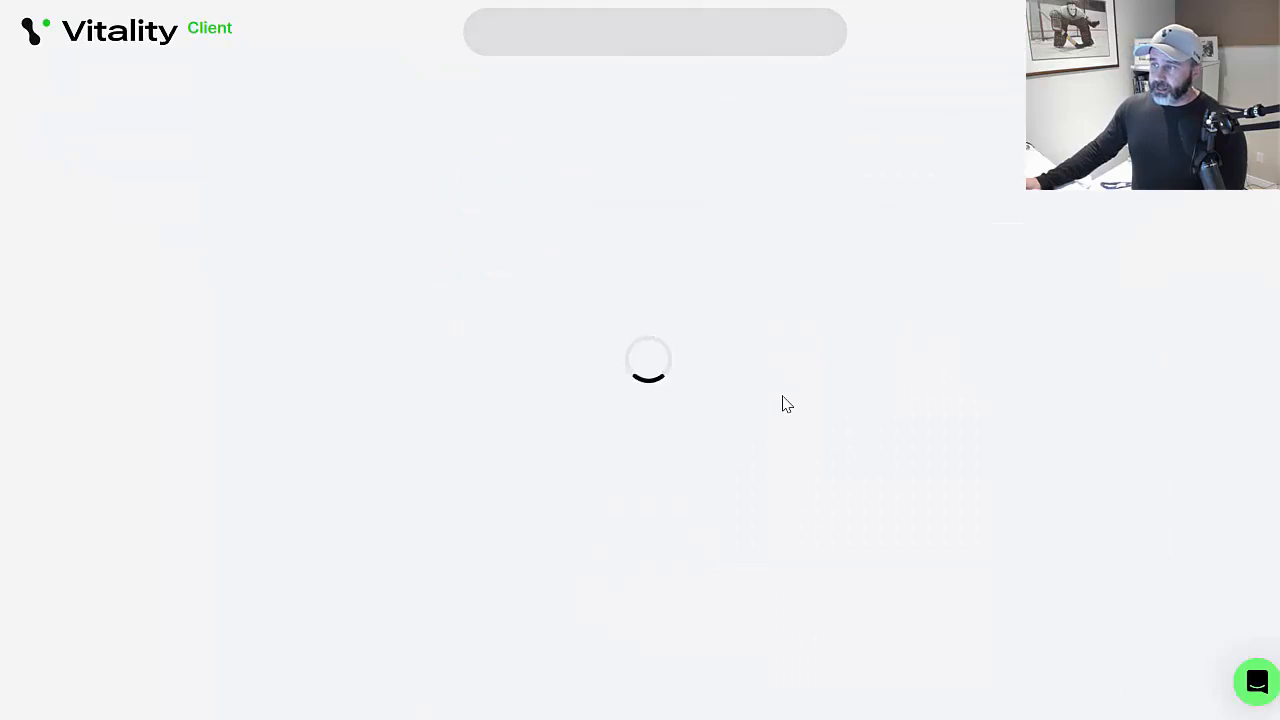
{"action": "scroll", "coordinate": [751, 590], "scroll_direction": "down", "scroll_amount": 1}
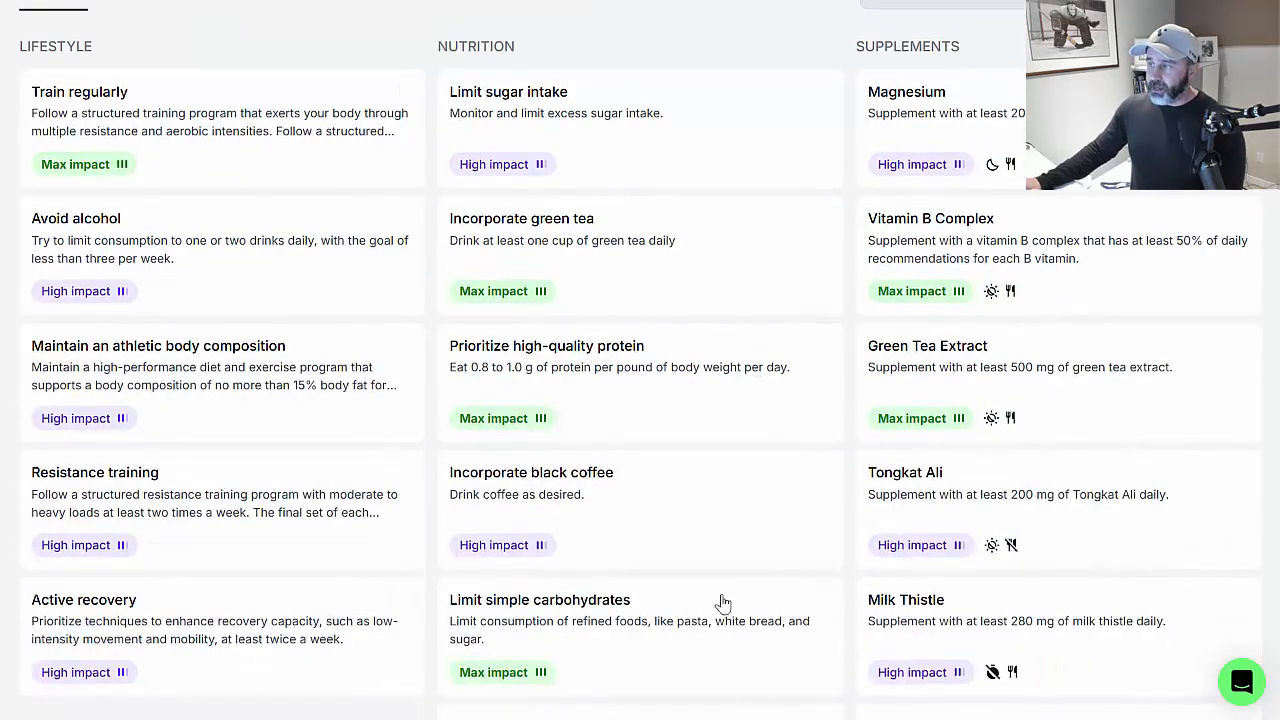
{"action": "scroll", "coordinate": [749, 517], "scroll_direction": "down", "scroll_amount": 1}
{"action": "scroll", "coordinate": [749, 517], "scroll_direction": "up", "scroll_amount": 3}
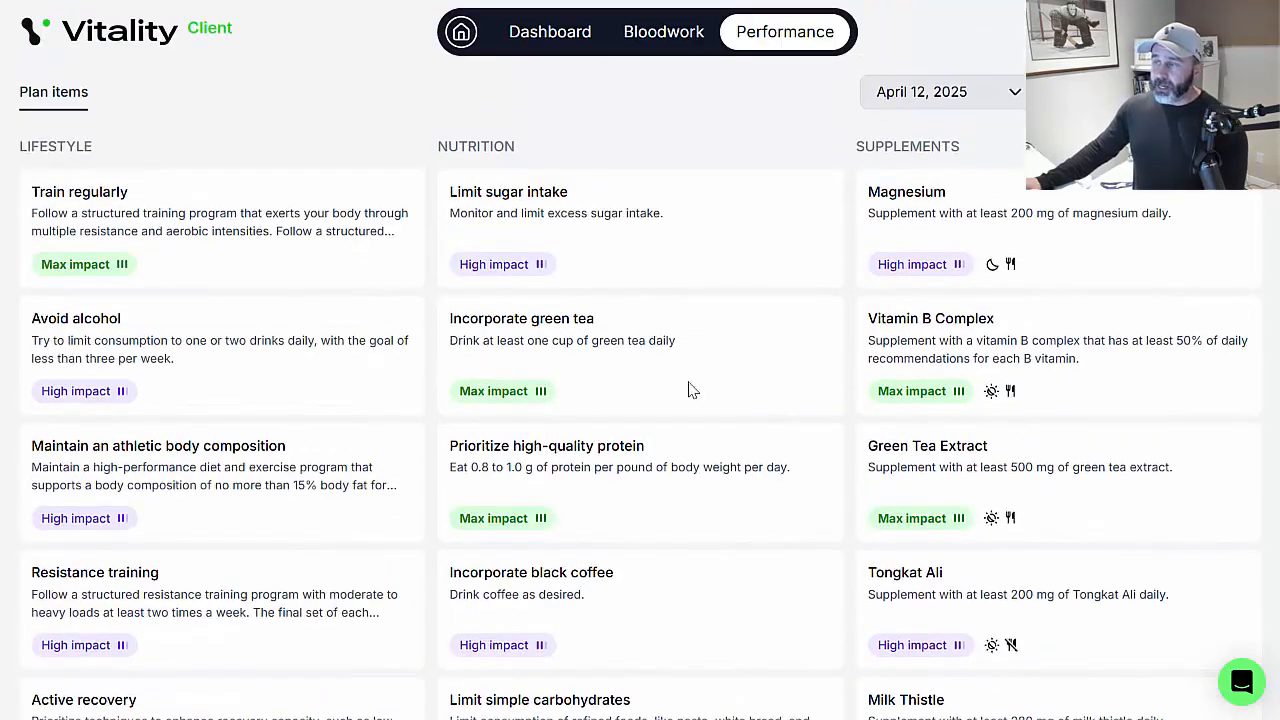
Open the client's dashboard and examine the impact factors of the Brain Chemistry functional area.
{"action": "left_click", "coordinate": [558, 32]}
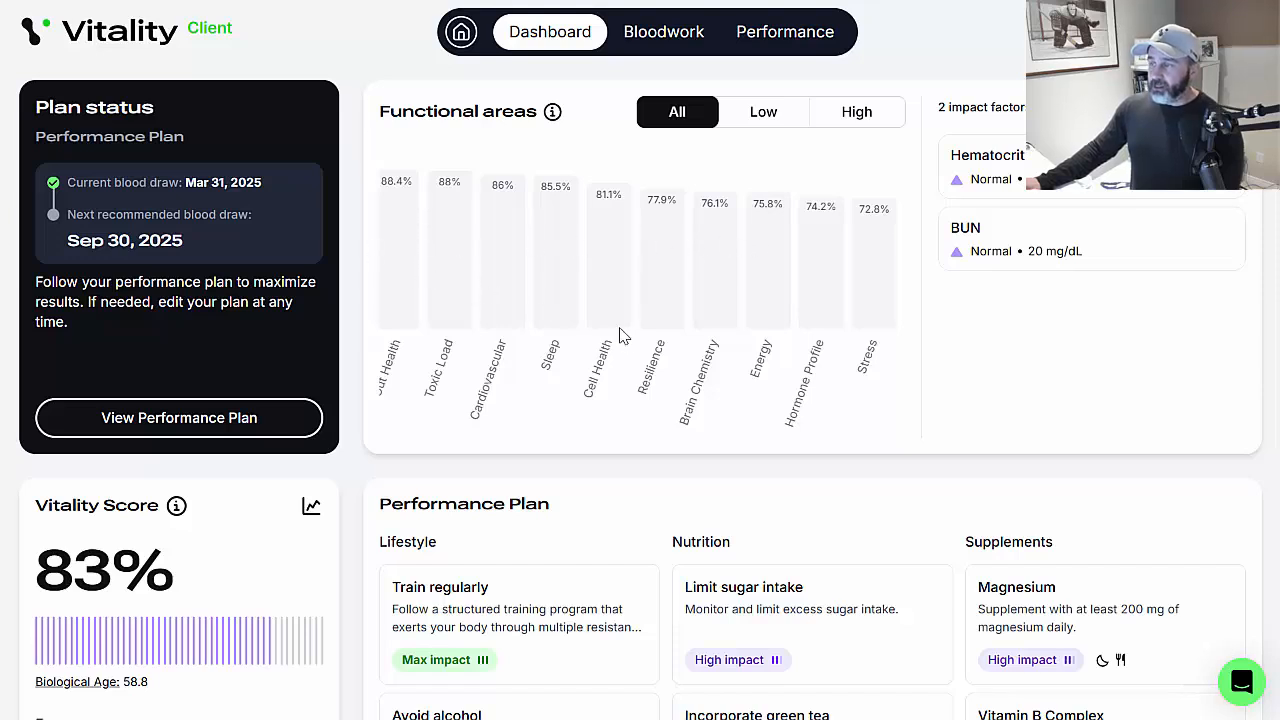
{"action": "left_click", "coordinate": [726, 300]}
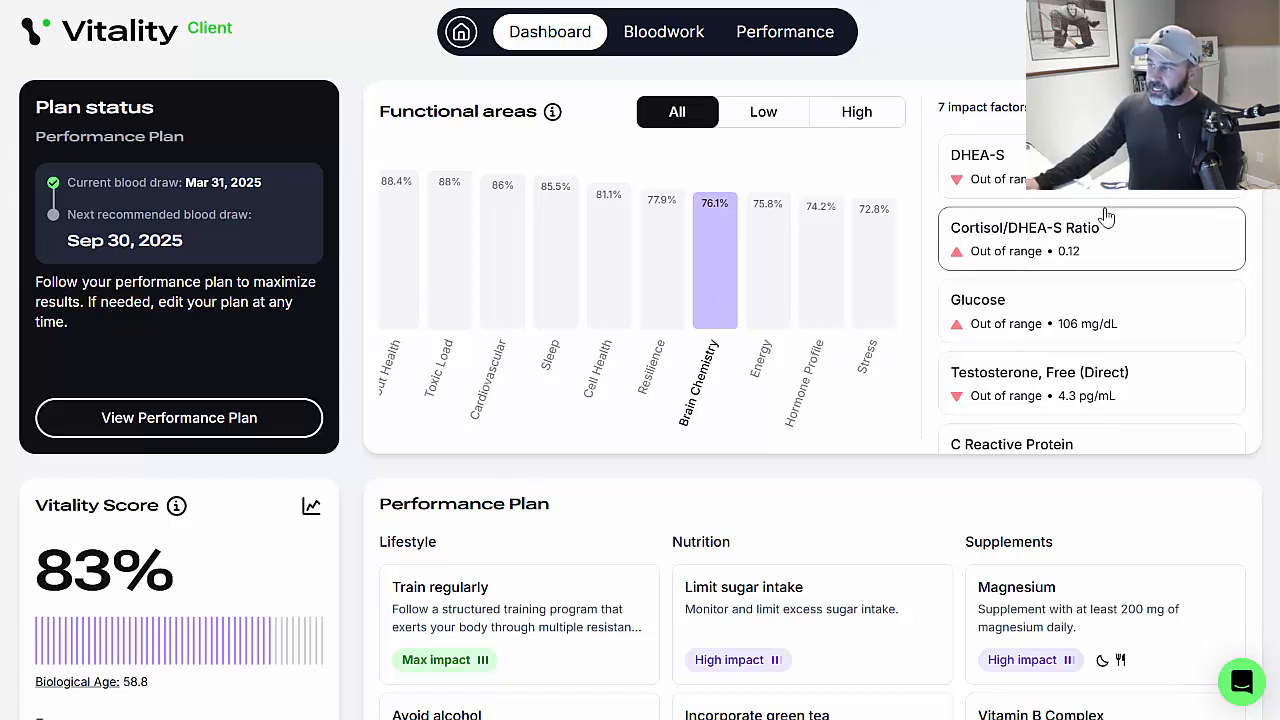
{"action": "scroll", "coordinate": [1105, 215], "scroll_direction": "down", "scroll_amount": 4}
{"action": "scroll", "coordinate": [1112, 320], "scroll_direction": "down", "scroll_amount": 1}
{"action": "scroll", "coordinate": [1106, 349], "scroll_direction": "up", "scroll_amount": 4}
{"action": "scroll", "coordinate": [1005, 300], "scroll_direction": "down", "scroll_amount": 2}
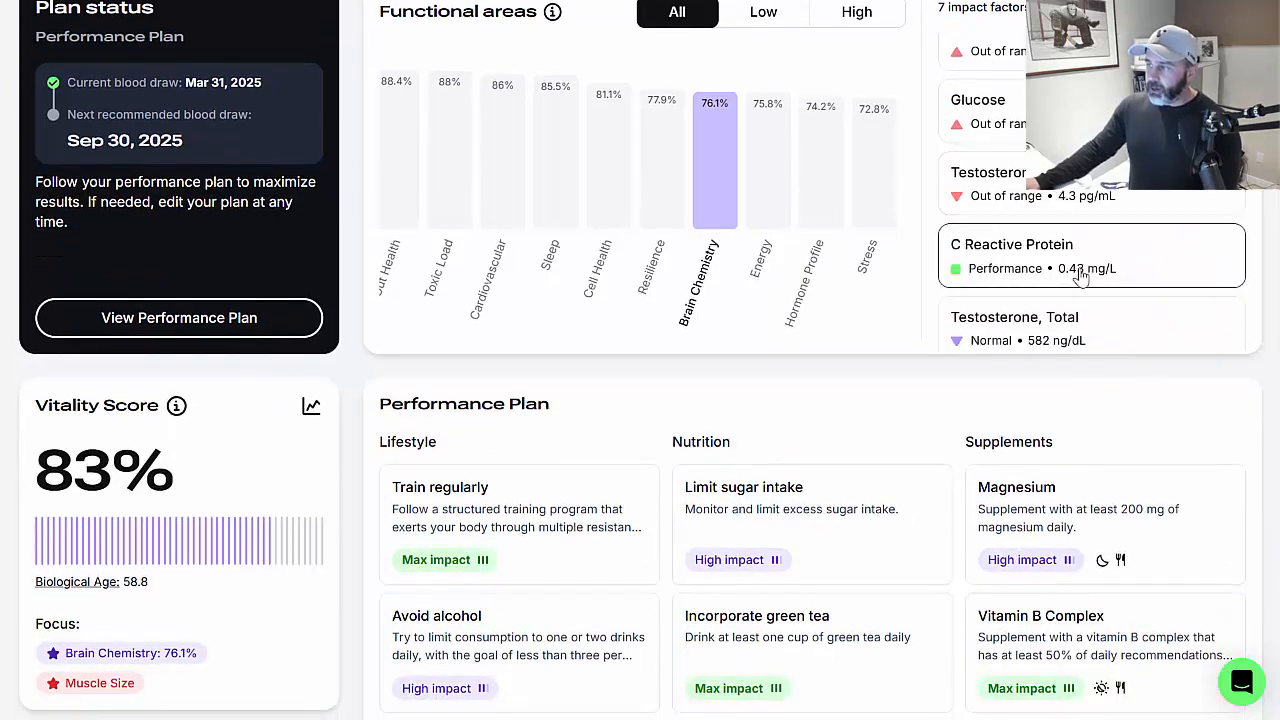
View the overview and details with references for the Testosterone, Total biomarker, and close it.
{"action": "left_click", "coordinate": [1057, 322]}
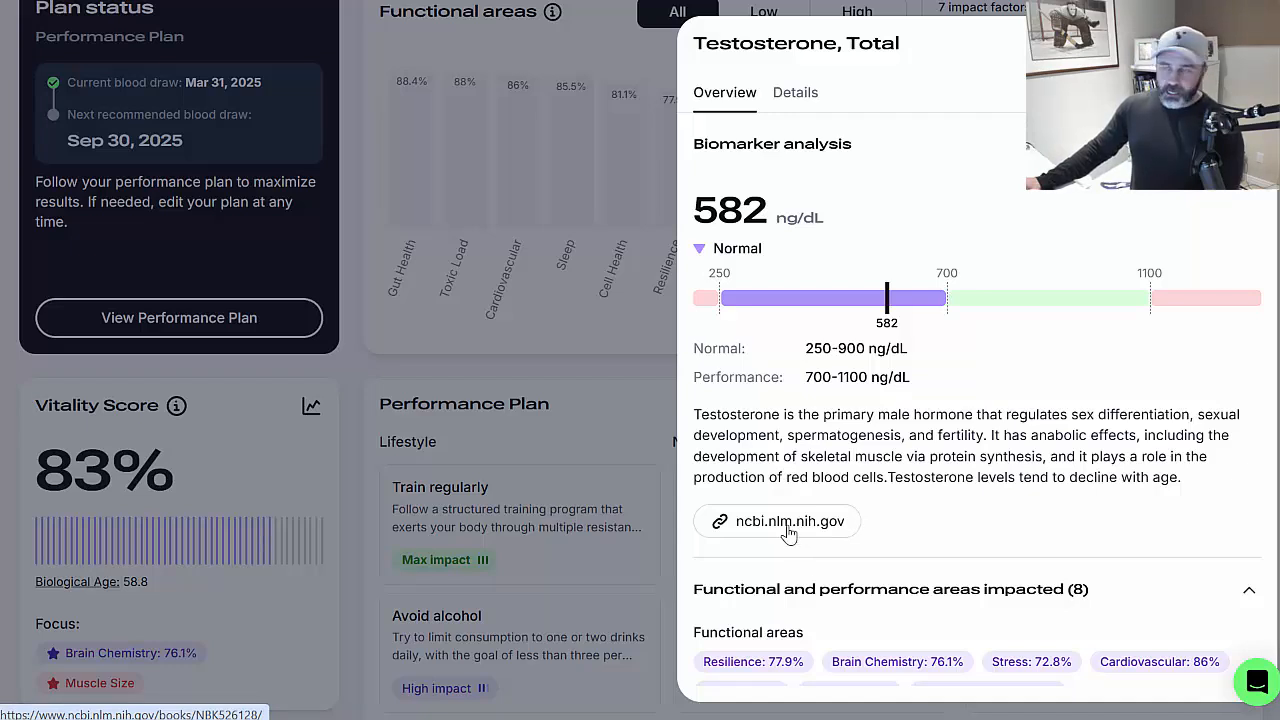
{"action": "left_click", "coordinate": [795, 95]}
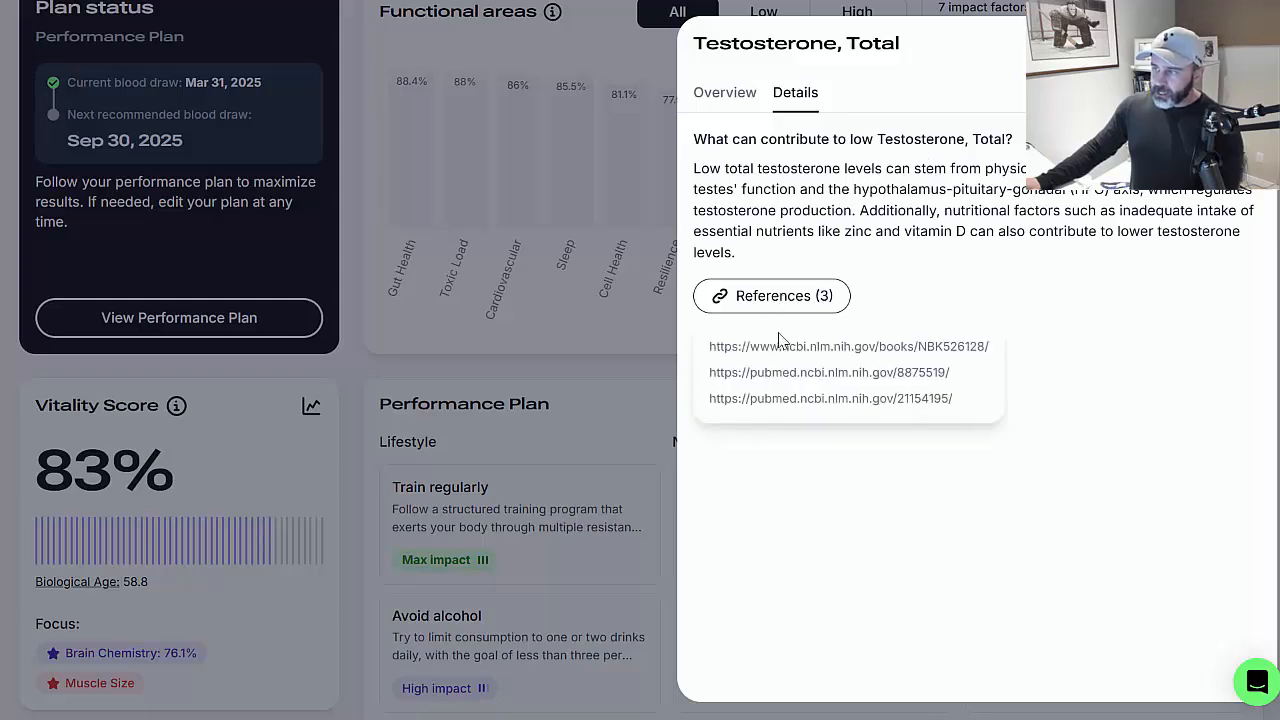
{"action": "left_click", "coordinate": [738, 104]}
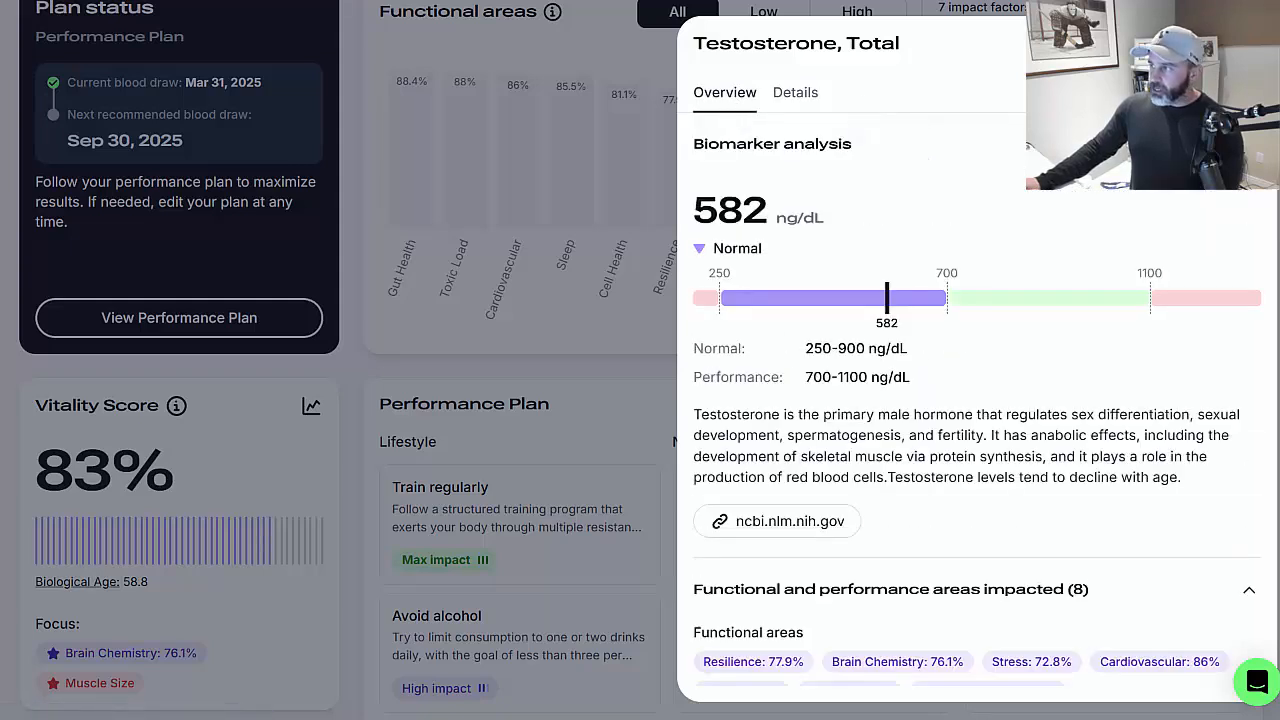
{"action": "left_click", "coordinate": [1246, 43]}
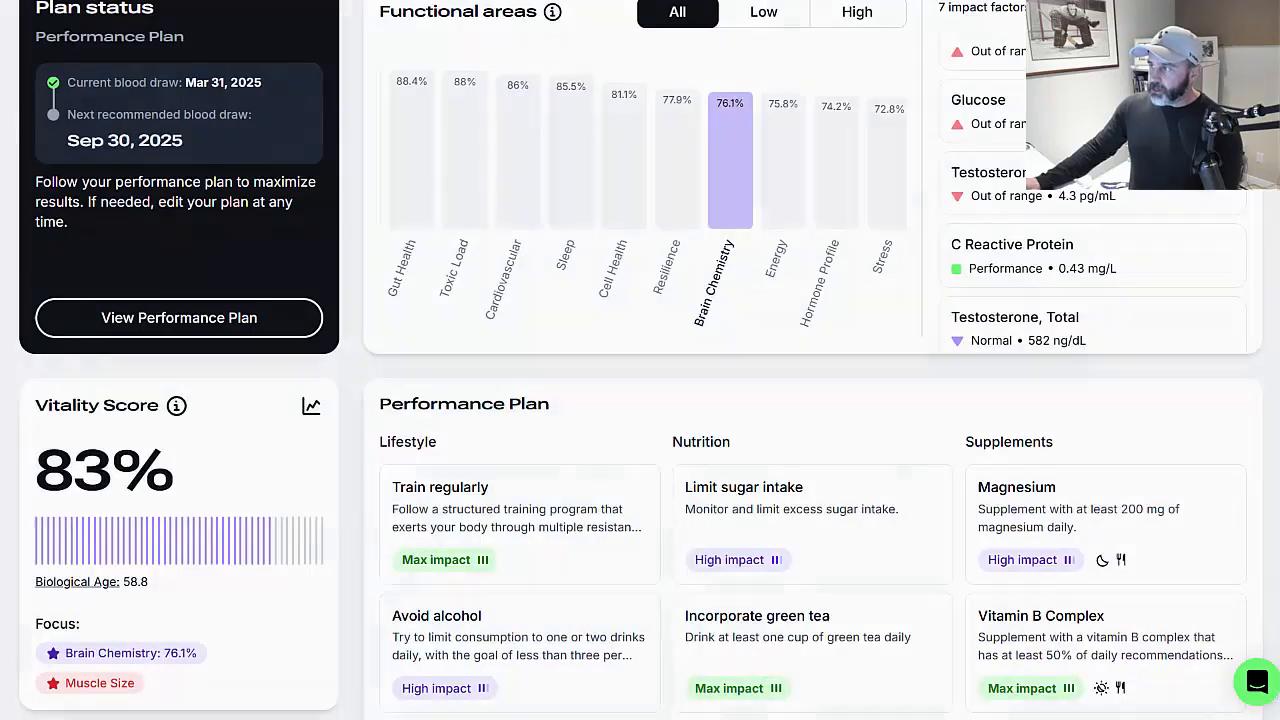
View the C Reactive Protein biomarker's overview from the Brain Chemistry impact factors, and close it.
{"action": "scroll", "coordinate": [1060, 262], "scroll_direction": "down", "scroll_amount": 1}
{"action": "scroll", "coordinate": [1054, 265], "scroll_direction": "up", "scroll_amount": 1}
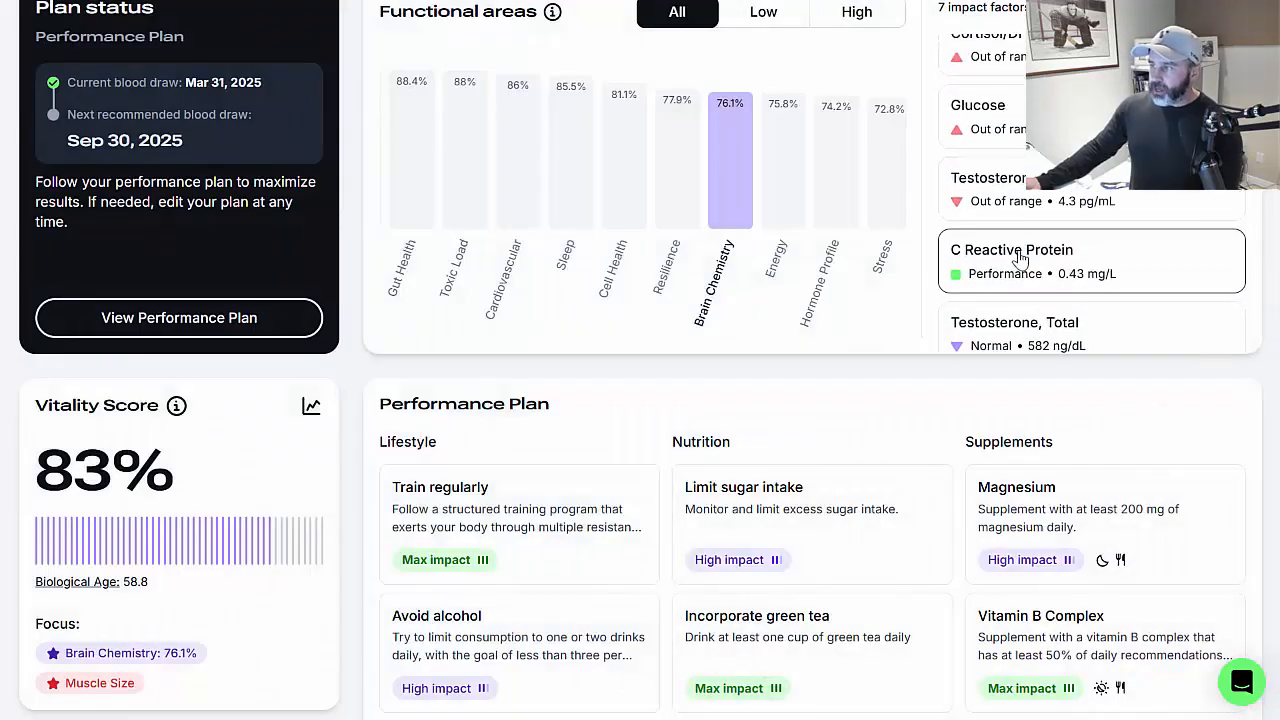
{"action": "left_click", "coordinate": [1020, 262]}
{"action": "scroll", "coordinate": [899, 205], "scroll_direction": "down", "scroll_amount": 1}
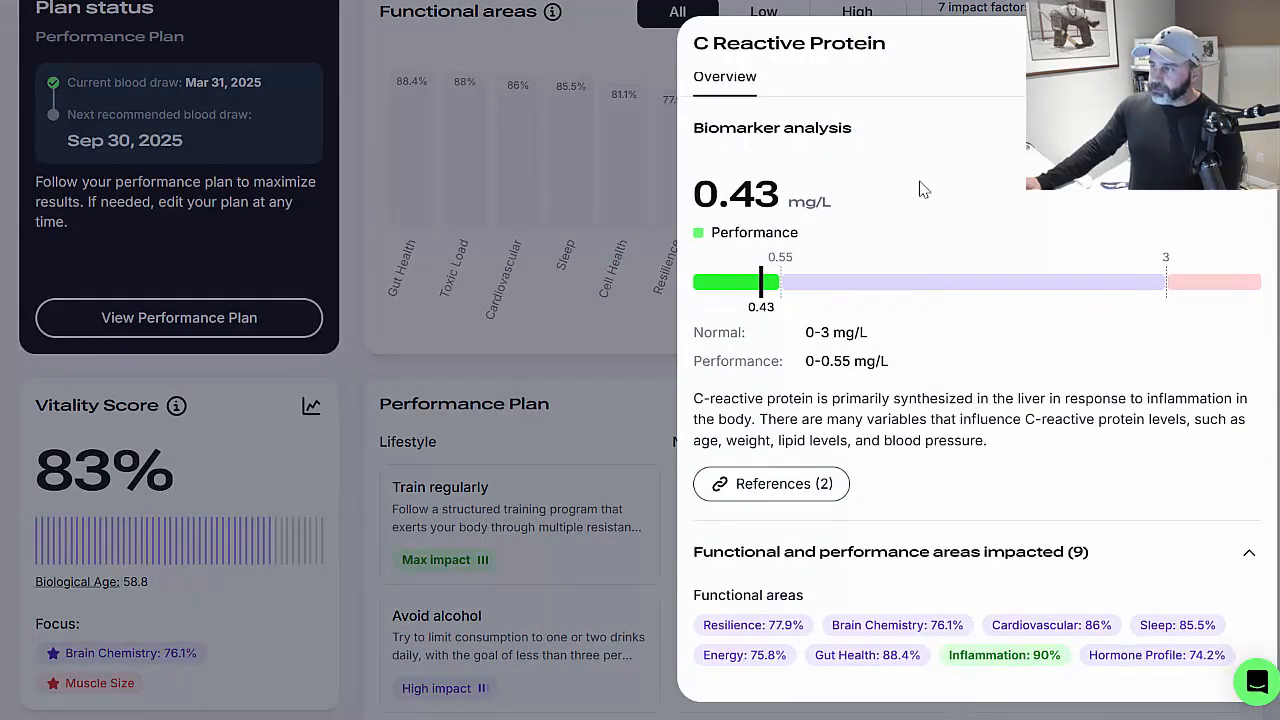
{"action": "left_click", "coordinate": [1246, 43]}
View the historical trend of the Vitality Score, switch back to the score, and look over the functional extras.
{"action": "scroll", "coordinate": [459, 158], "scroll_direction": "down", "scroll_amount": 1}
{"action": "left_click", "coordinate": [310, 306]}
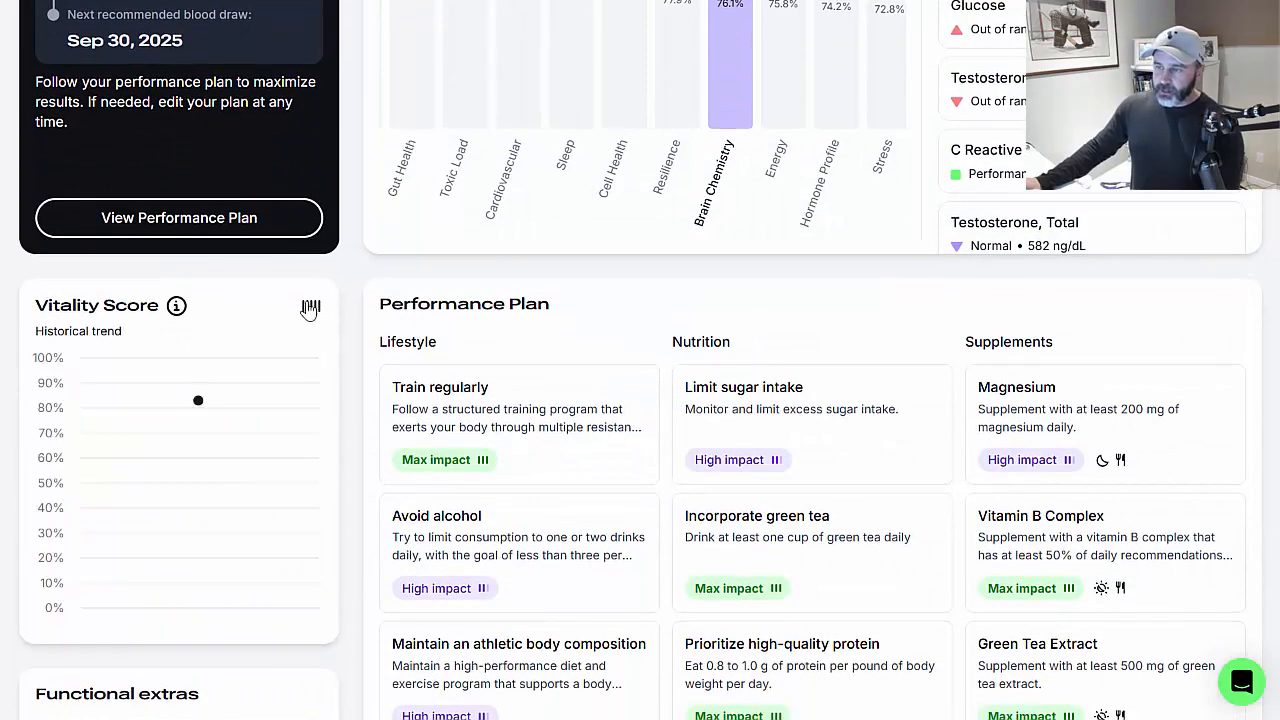
{"action": "mouse_move", "coordinate": [183, 418]}
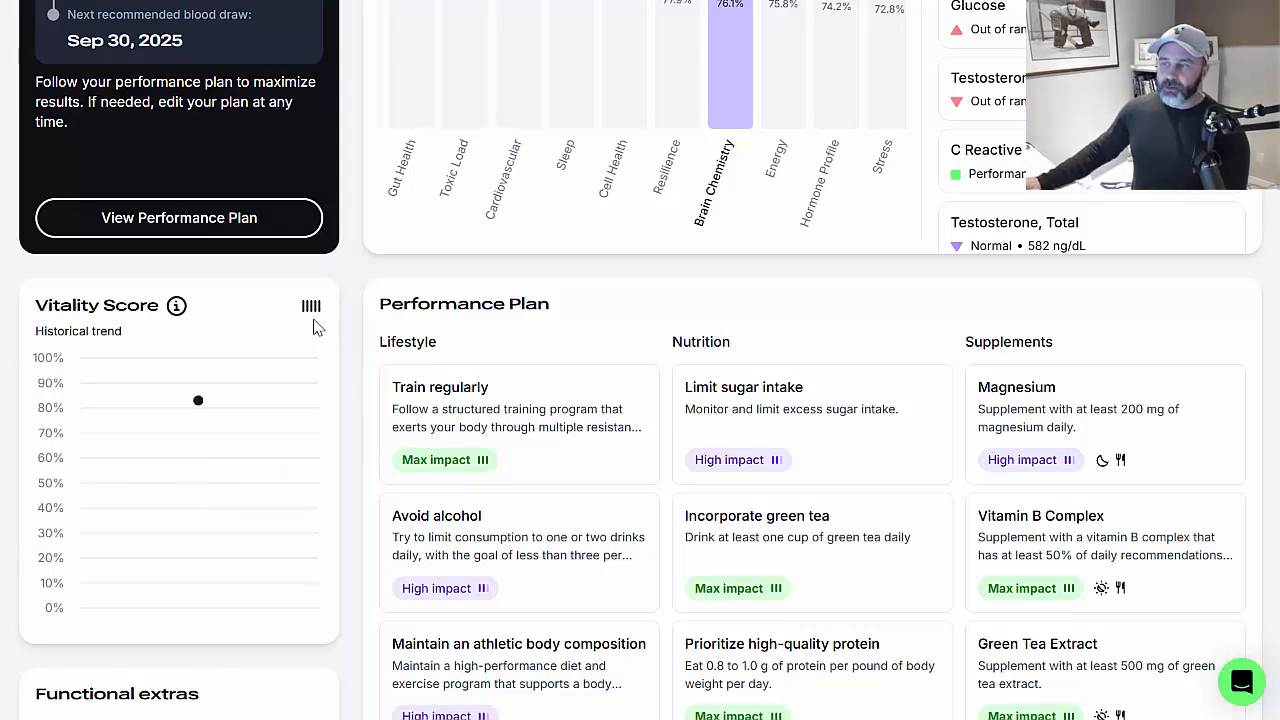
{"action": "left_click", "coordinate": [311, 308]}
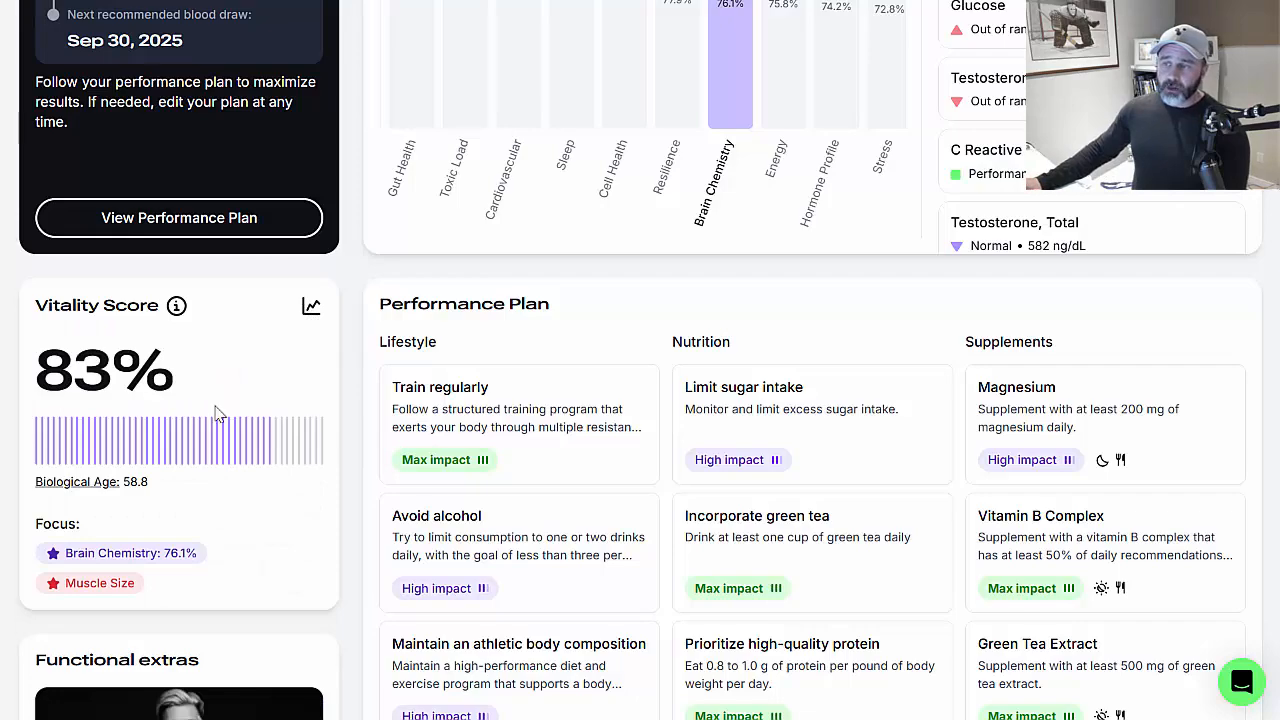
{"action": "scroll", "coordinate": [283, 485], "scroll_direction": "down", "scroll_amount": 2}
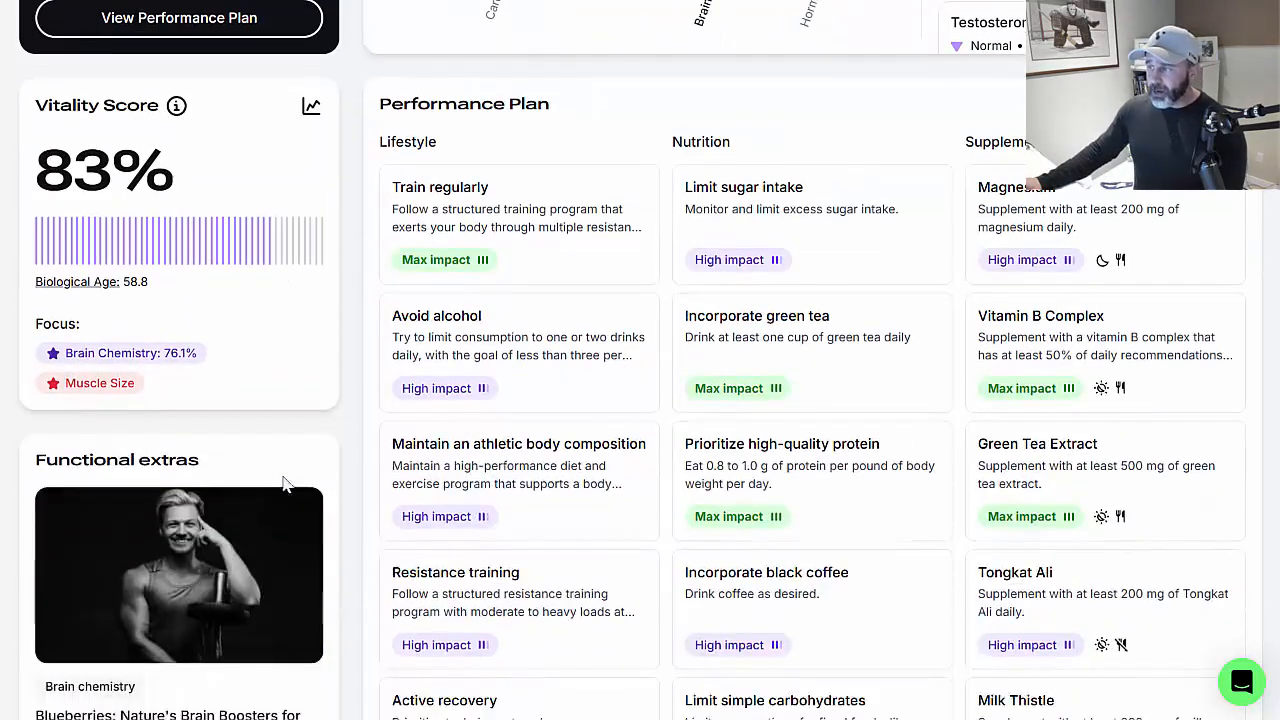
{"action": "scroll", "coordinate": [760, 470], "scroll_direction": "down", "scroll_amount": 3}
{"action": "scroll", "coordinate": [658, 507], "scroll_direction": "up", "scroll_amount": 5}
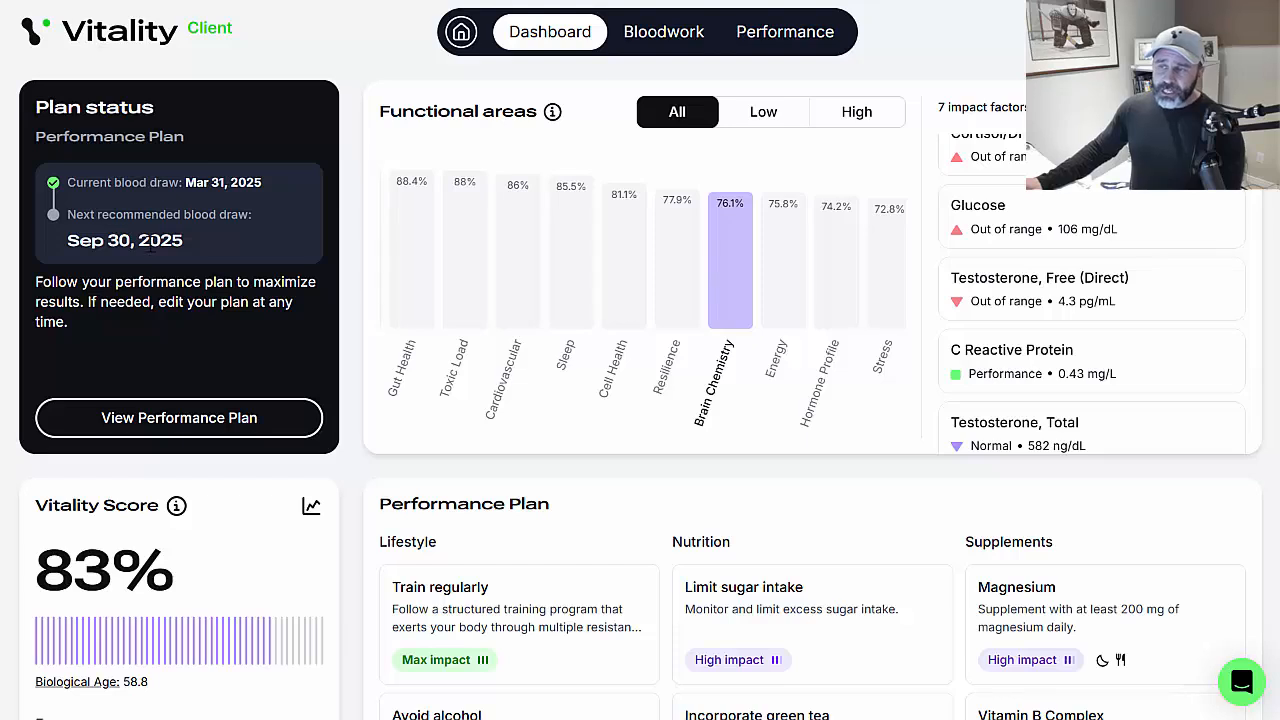
Open the client's bloodwork results and look through the out-of-range biomarkers.
{"action": "left_click", "coordinate": [662, 47]}
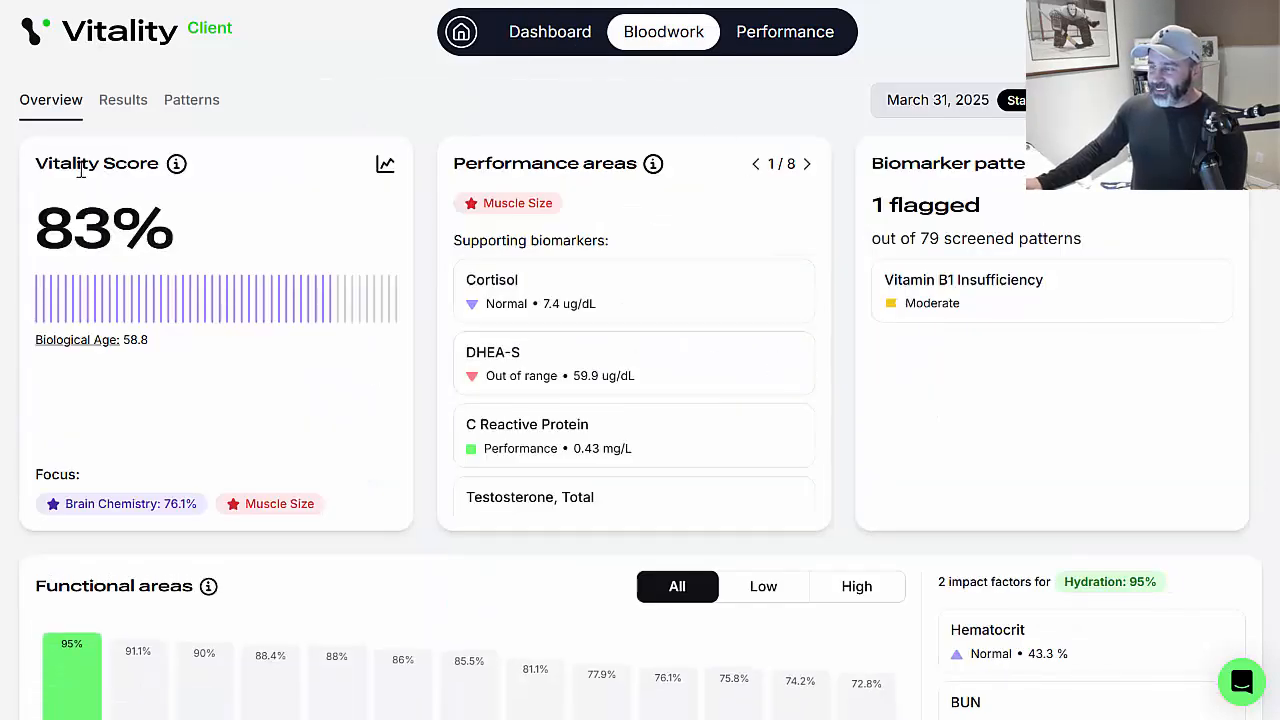
{"action": "left_click", "coordinate": [140, 104]}
{"action": "scroll", "coordinate": [577, 250], "scroll_direction": "down", "scroll_amount": 1}
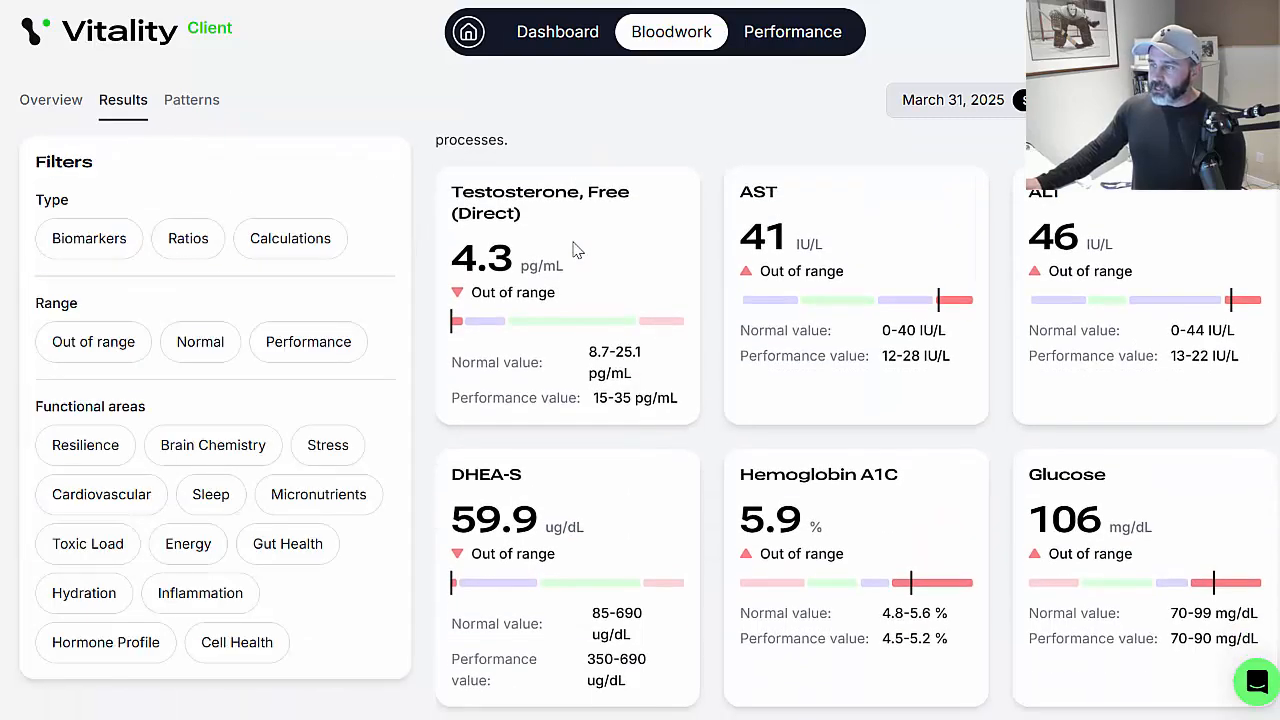
{"action": "scroll", "coordinate": [443, 374], "scroll_direction": "down", "scroll_amount": 1}
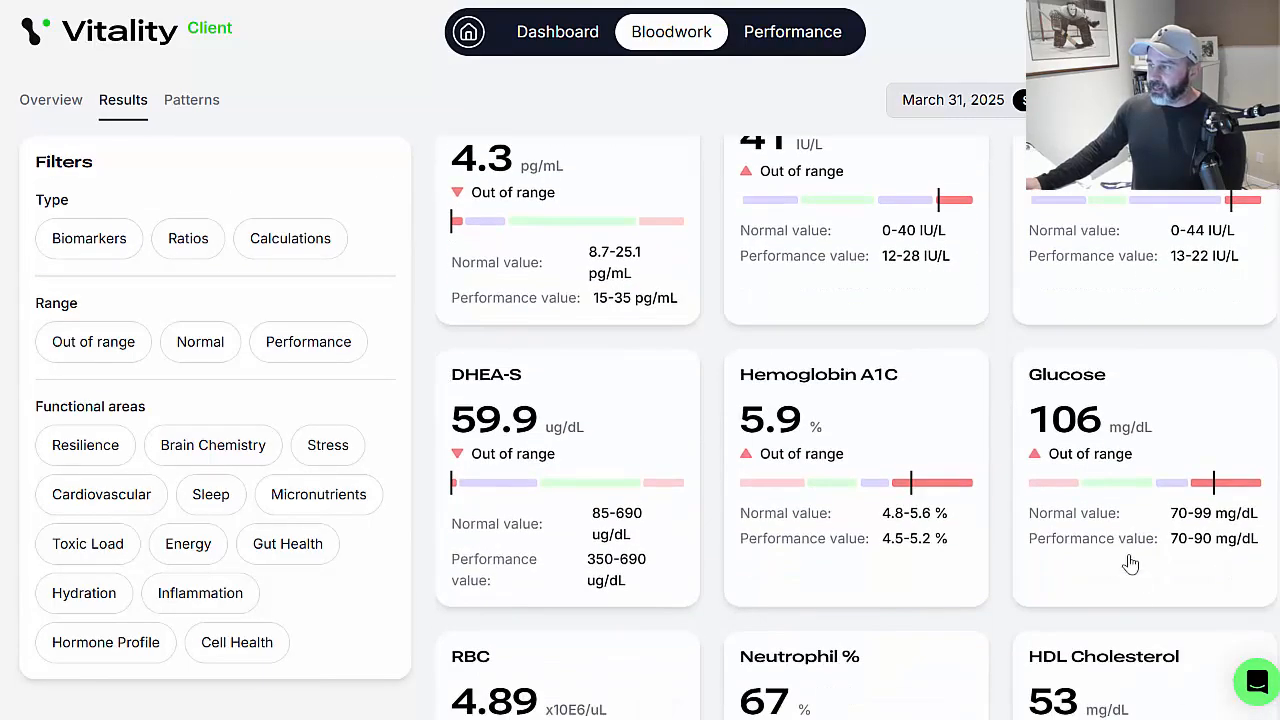
Open the Glucose result and review its biomarker analysis and the functional areas it impacts.
{"action": "left_click", "coordinate": [1098, 462]}
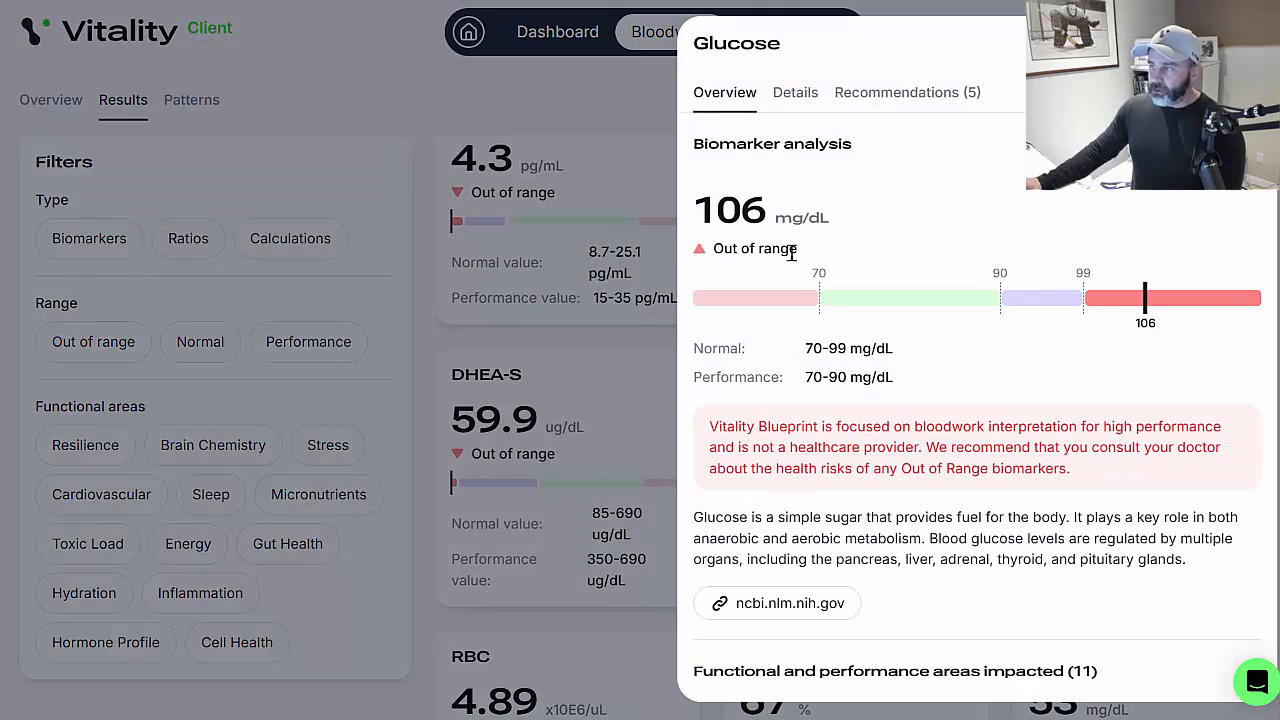
{"action": "scroll", "coordinate": [980, 420], "scroll_direction": "down", "scroll_amount": 3}
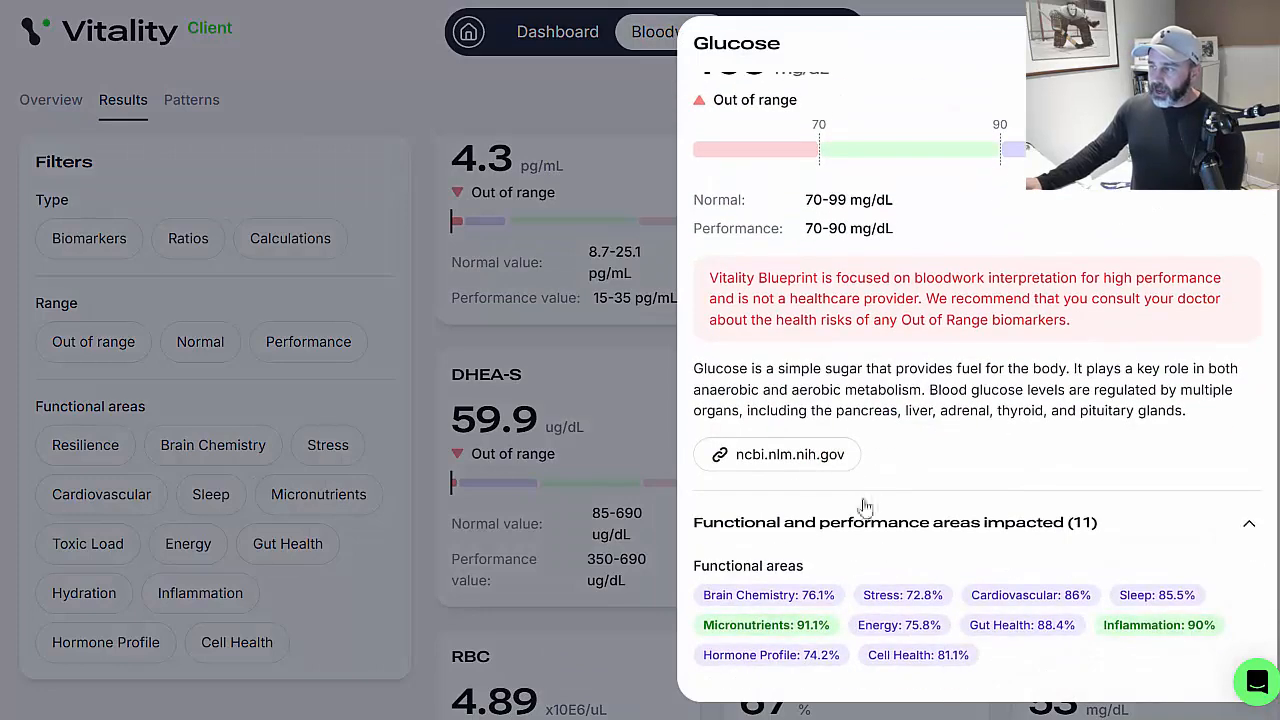
{"action": "scroll", "coordinate": [935, 470], "scroll_direction": "up", "scroll_amount": 3}
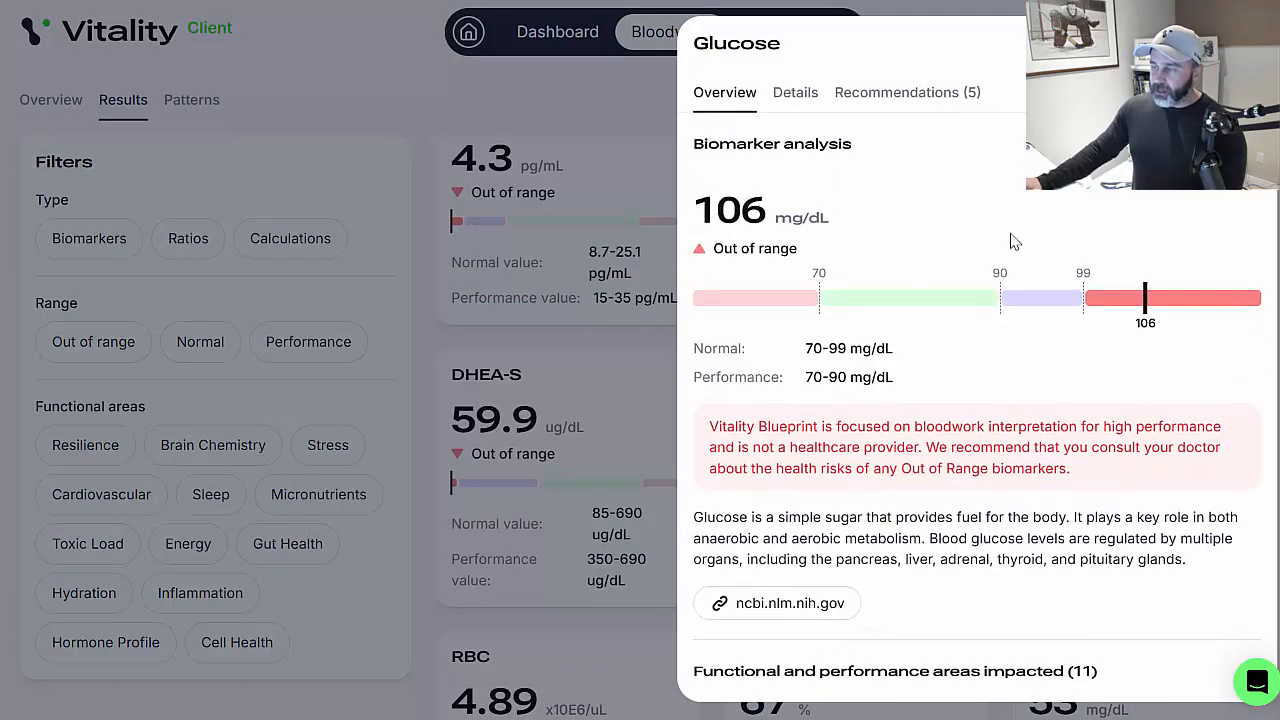
Read the Glucose details and play the Elevated Blood Glucose video from about 00:59, and close the biomarker.
{"action": "left_click", "coordinate": [795, 100]}
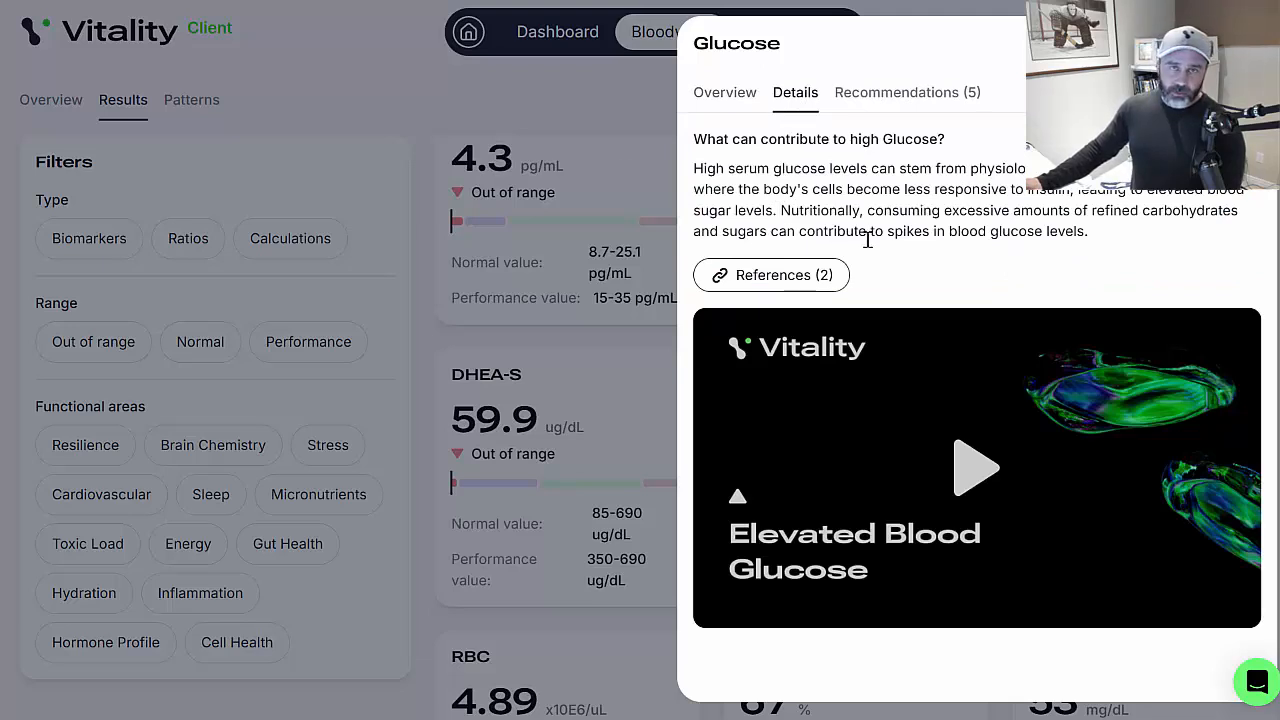
{"action": "scroll", "coordinate": [868, 240], "scroll_direction": "down", "scroll_amount": 1}
{"action": "left_click", "coordinate": [975, 457]}
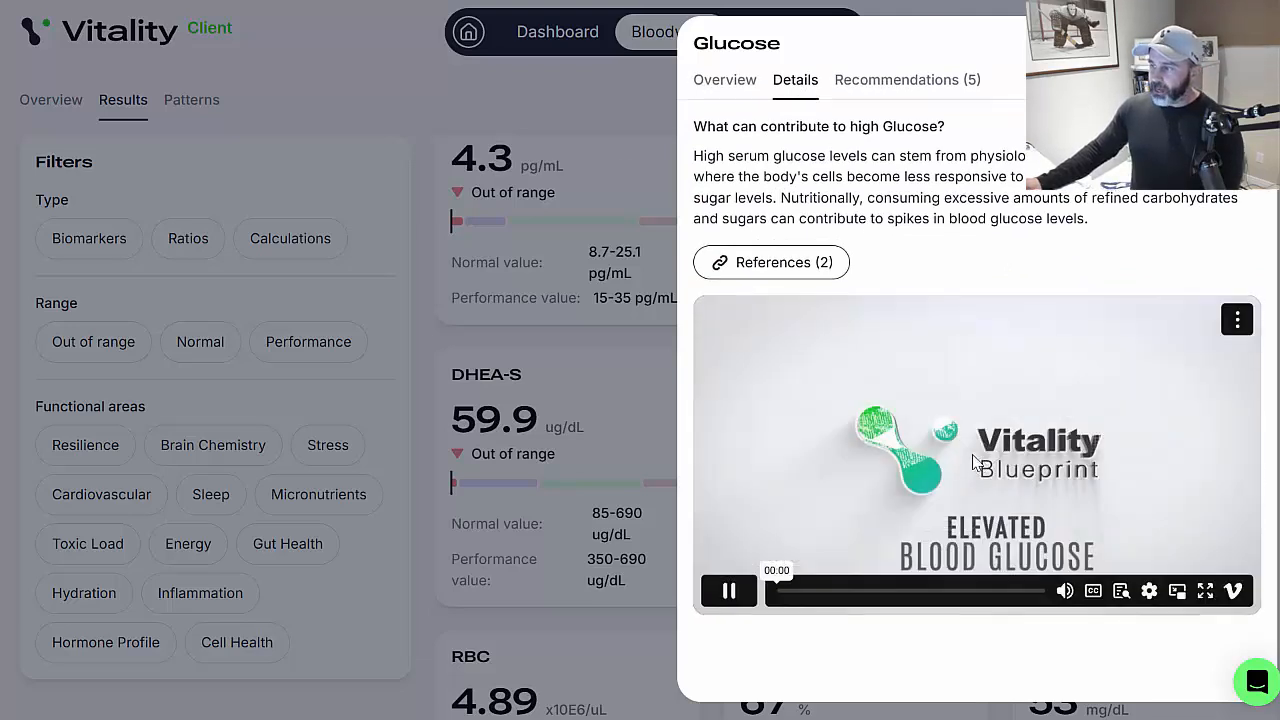
{"action": "left_click", "coordinate": [880, 595]}
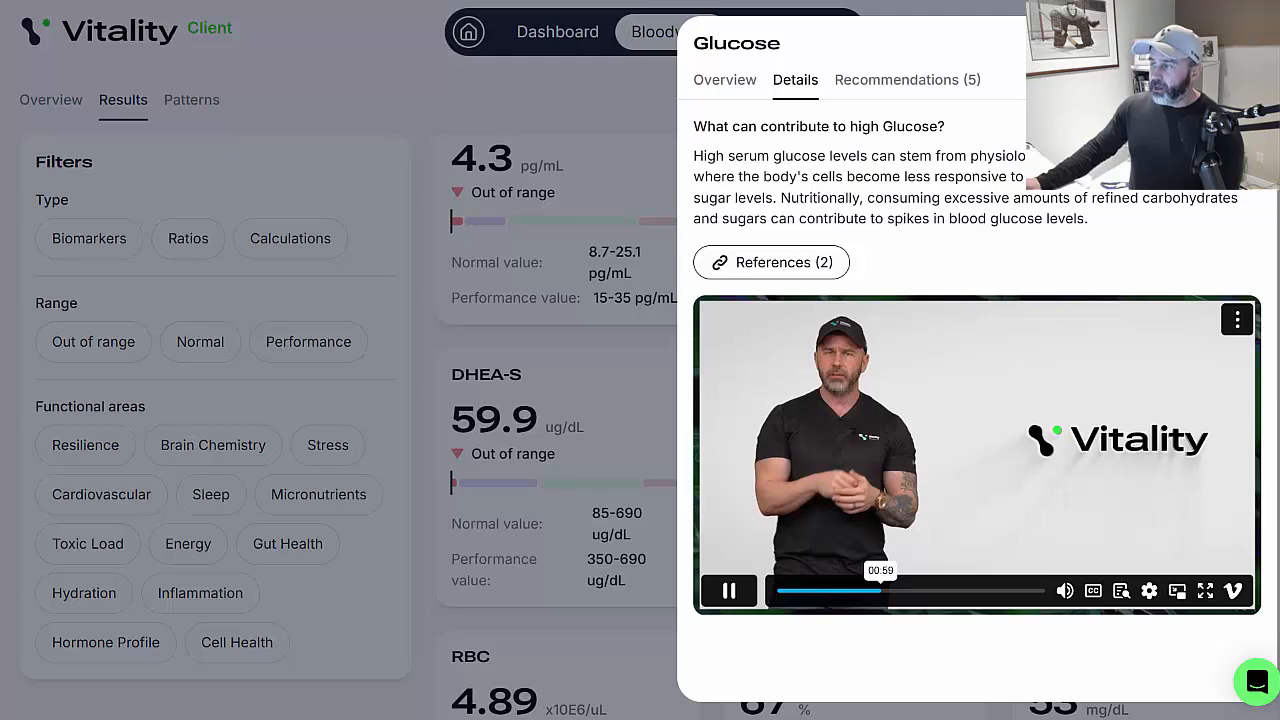
{"action": "key", "text": "Escape"}
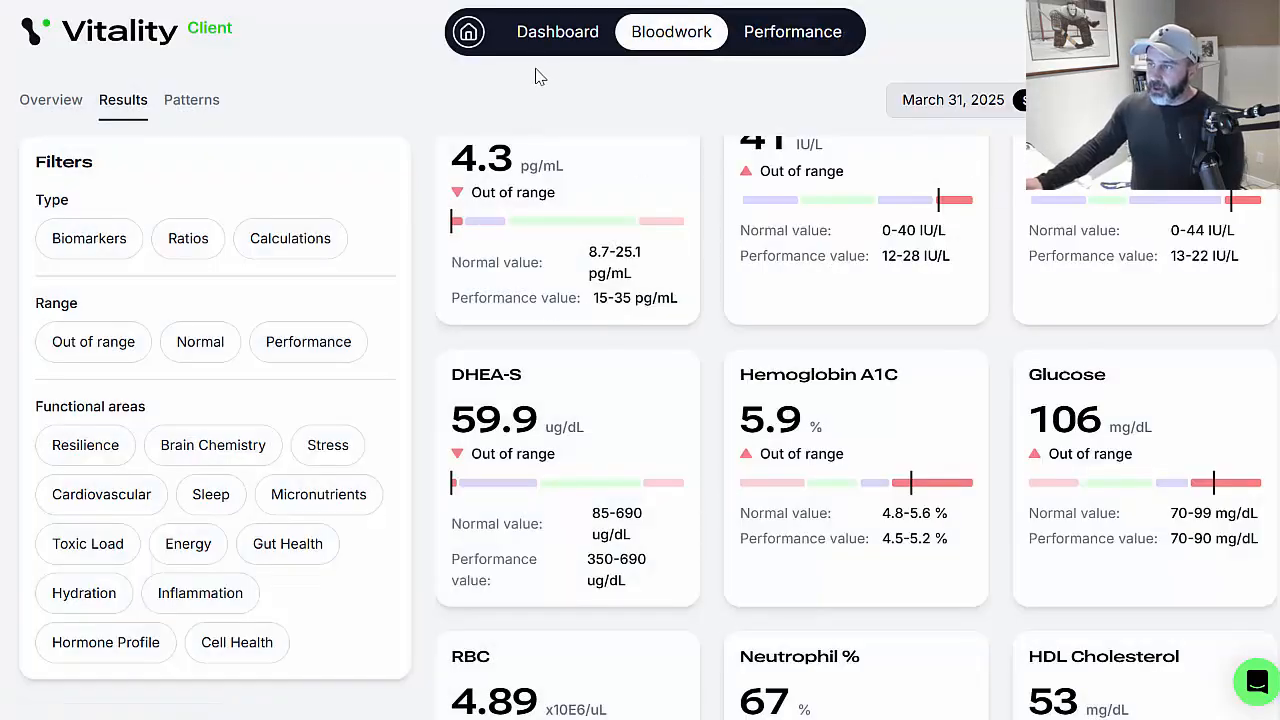
Return to the client's dashboard, show the Cardiovascular impact factors, and look through the Performance Plan and functional extras.
{"action": "left_click", "coordinate": [572, 33]}
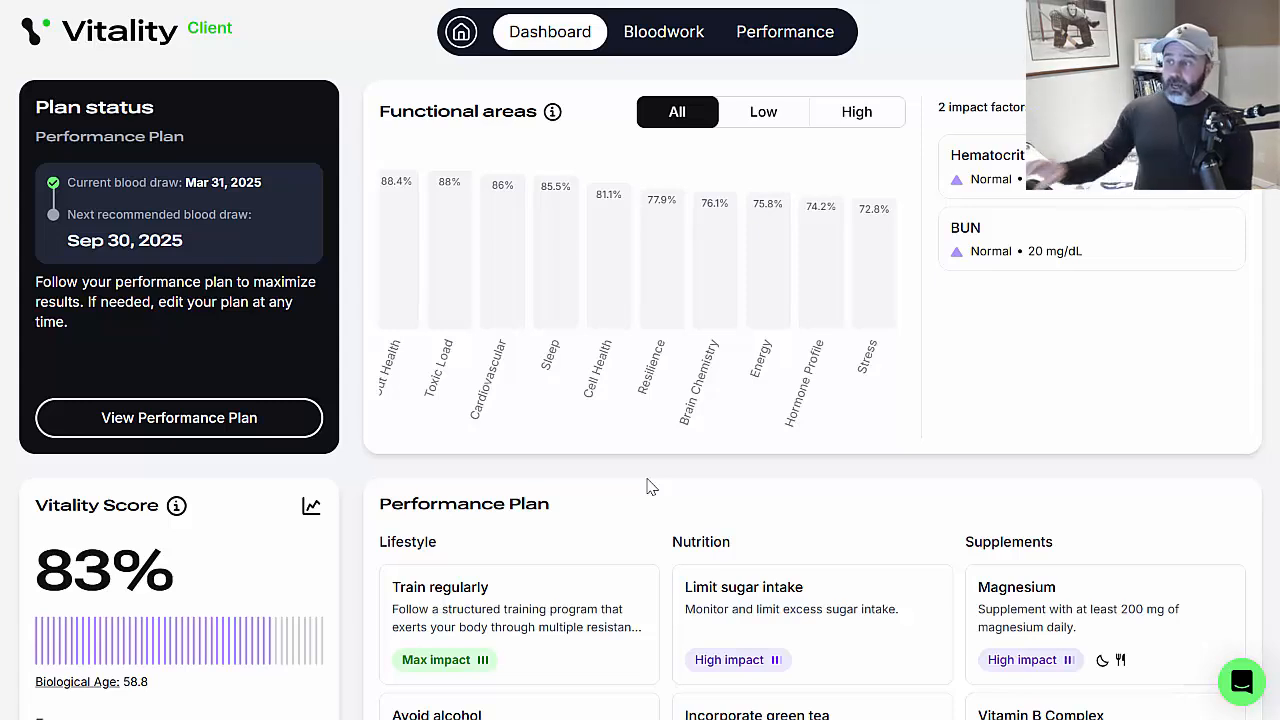
{"action": "left_click", "coordinate": [511, 262]}
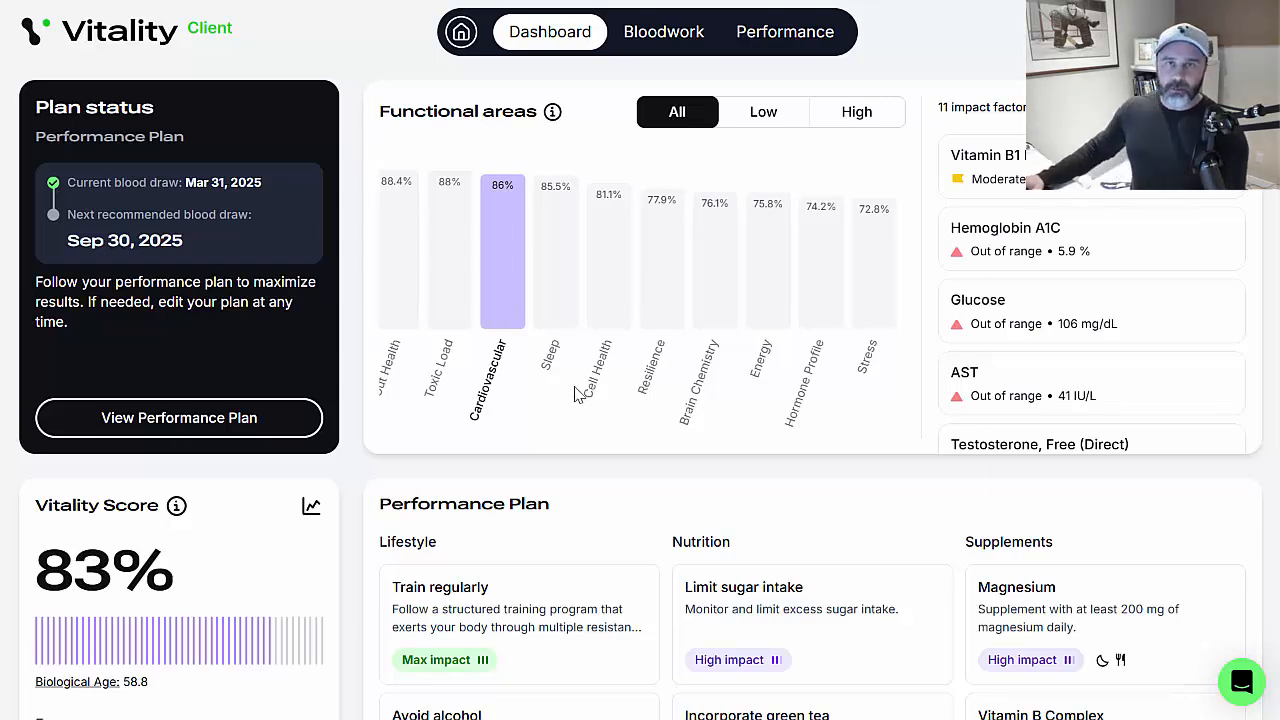
{"action": "scroll", "coordinate": [358, 500], "scroll_direction": "down", "scroll_amount": 3}
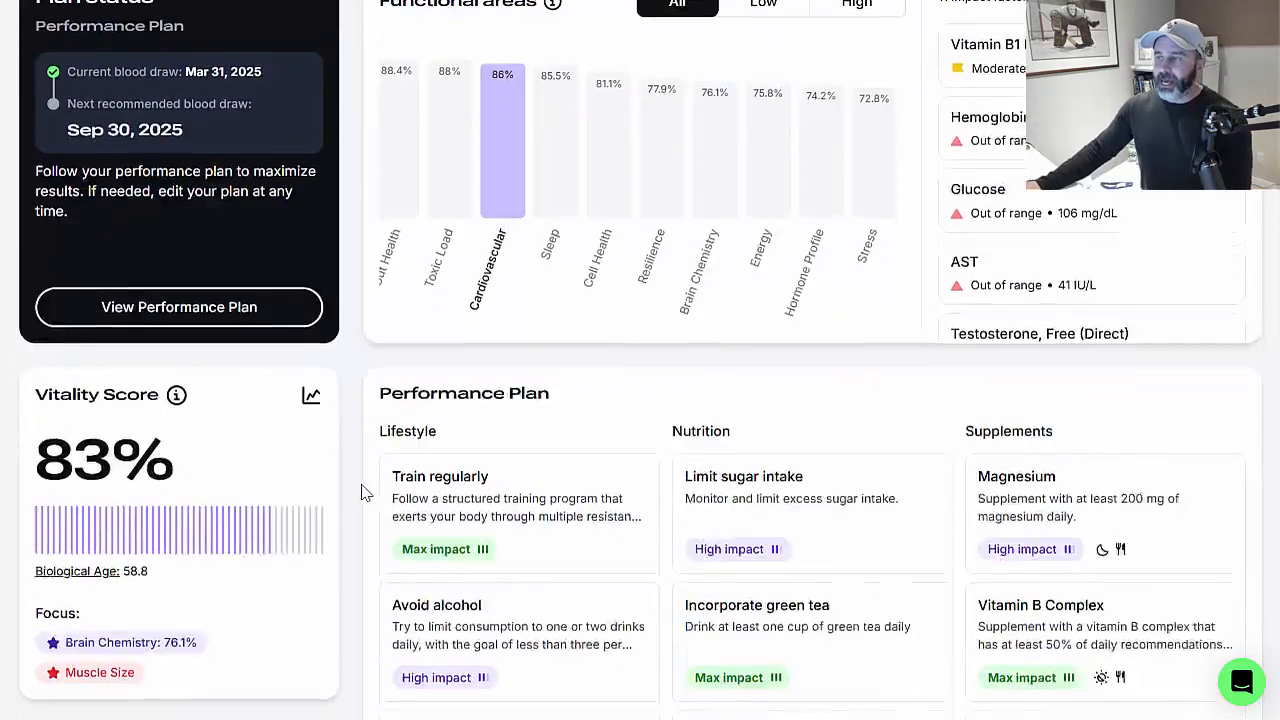
{"action": "scroll", "coordinate": [350, 508], "scroll_direction": "up", "scroll_amount": 1}
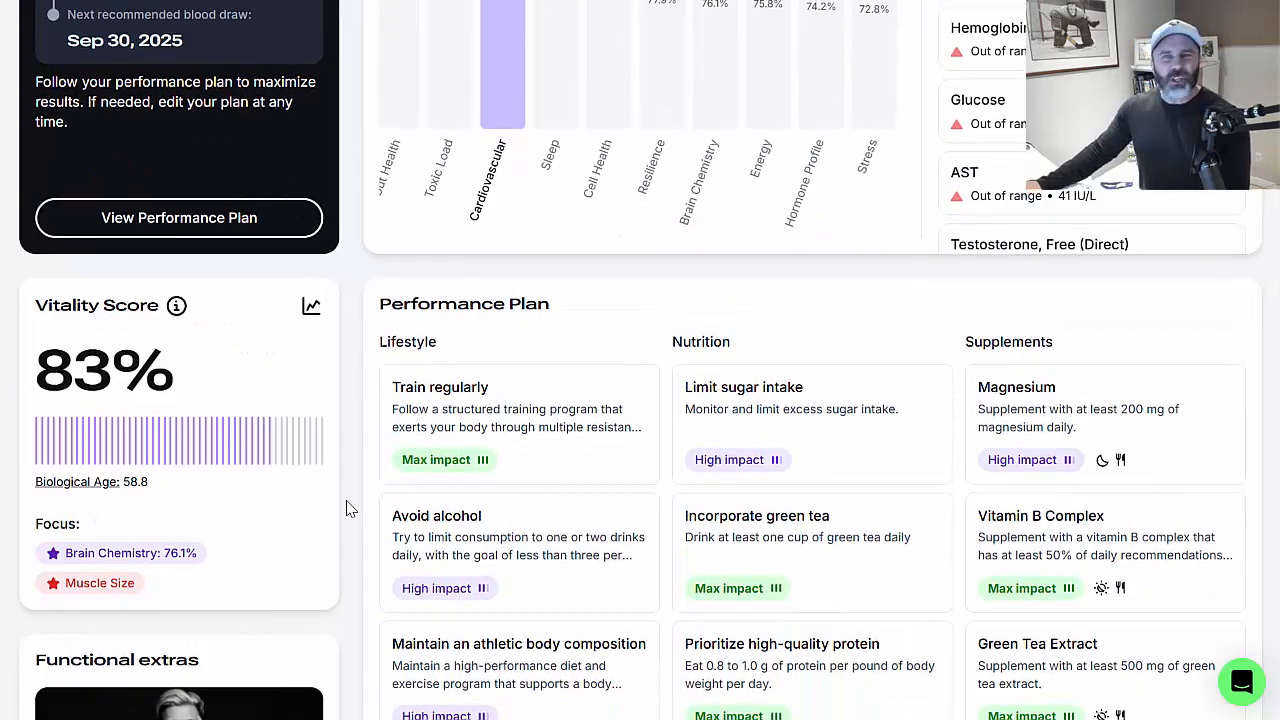
{"action": "scroll", "coordinate": [348, 508], "scroll_direction": "down", "scroll_amount": 4}
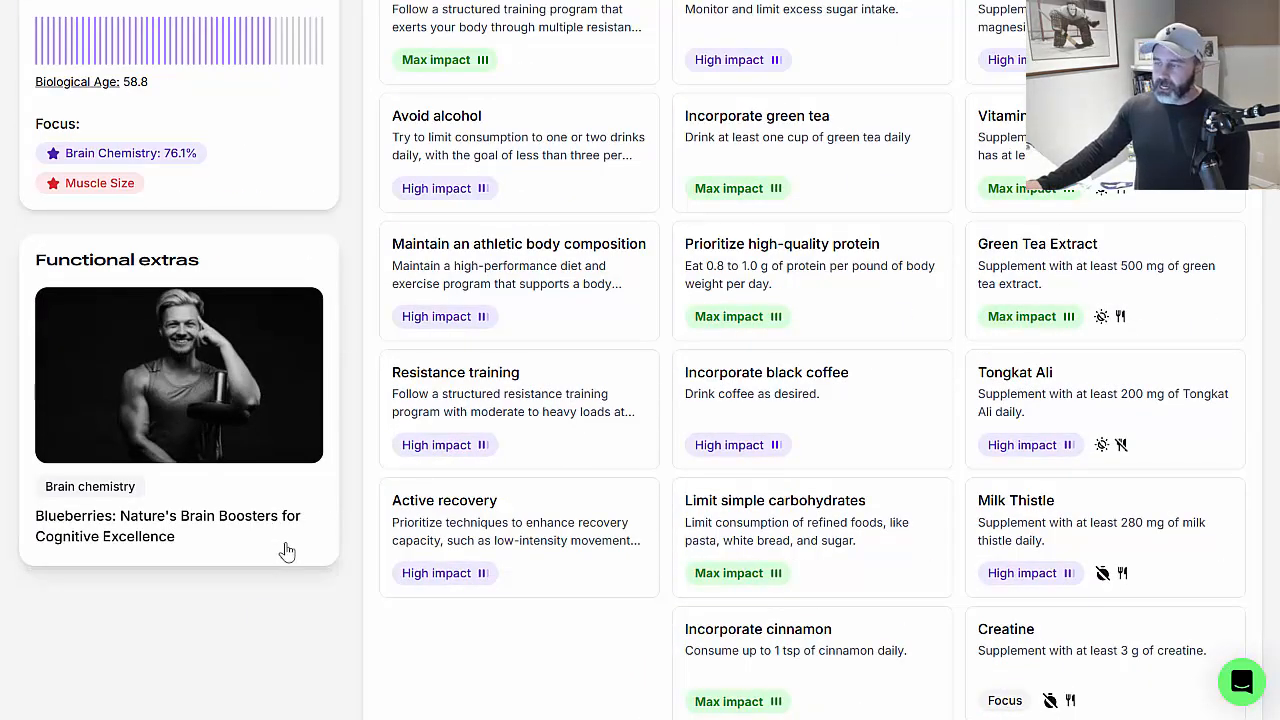
{"action": "scroll", "coordinate": [355, 465], "scroll_direction": "up", "scroll_amount": 6}
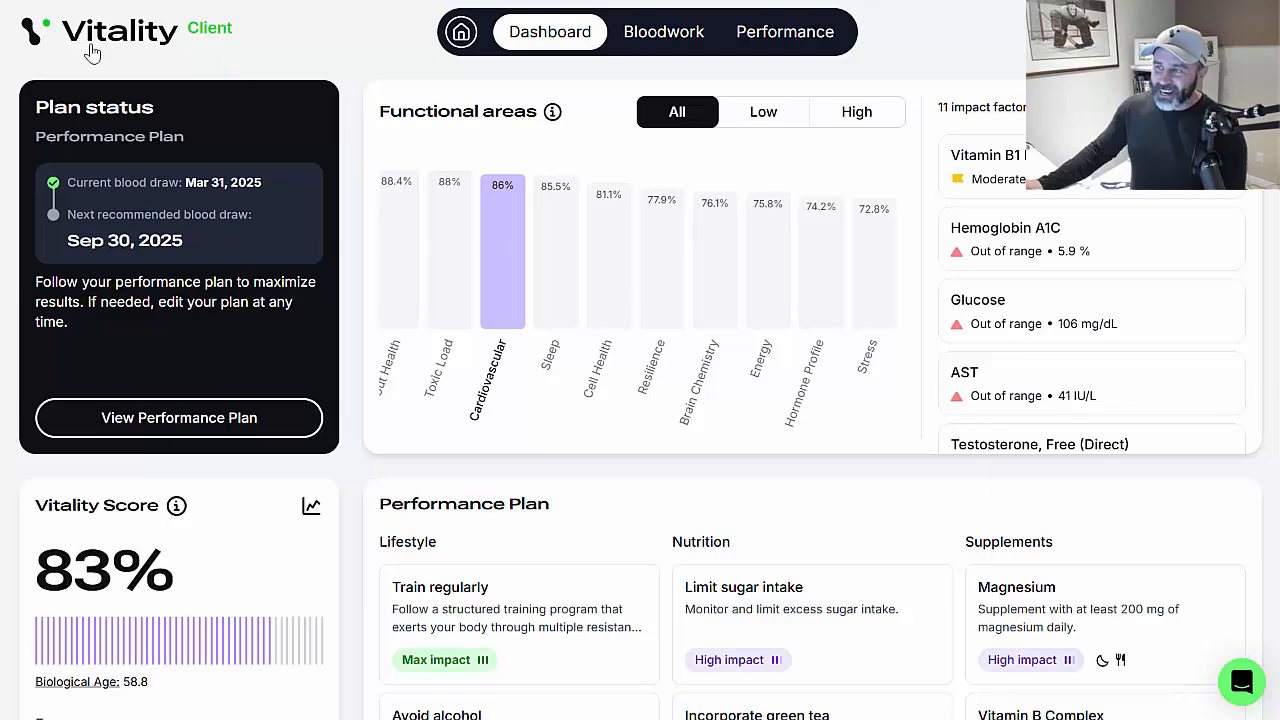
Go back to the coach dashboard and look through the client list with its plan statuses and actions.
{"action": "left_click", "coordinate": [462, 34]}
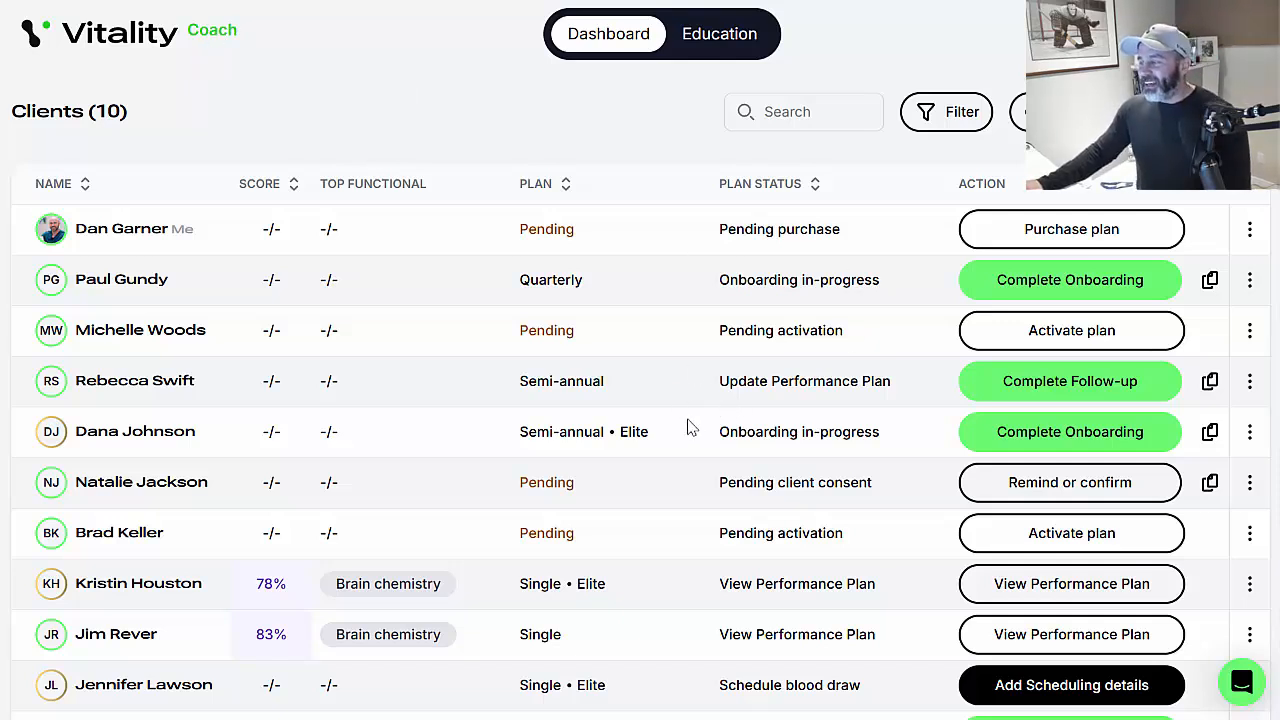
{"action": "scroll", "coordinate": [691, 434], "scroll_direction": "down", "scroll_amount": 2}
{"action": "scroll", "coordinate": [705, 440], "scroll_direction": "up", "scroll_amount": 2}
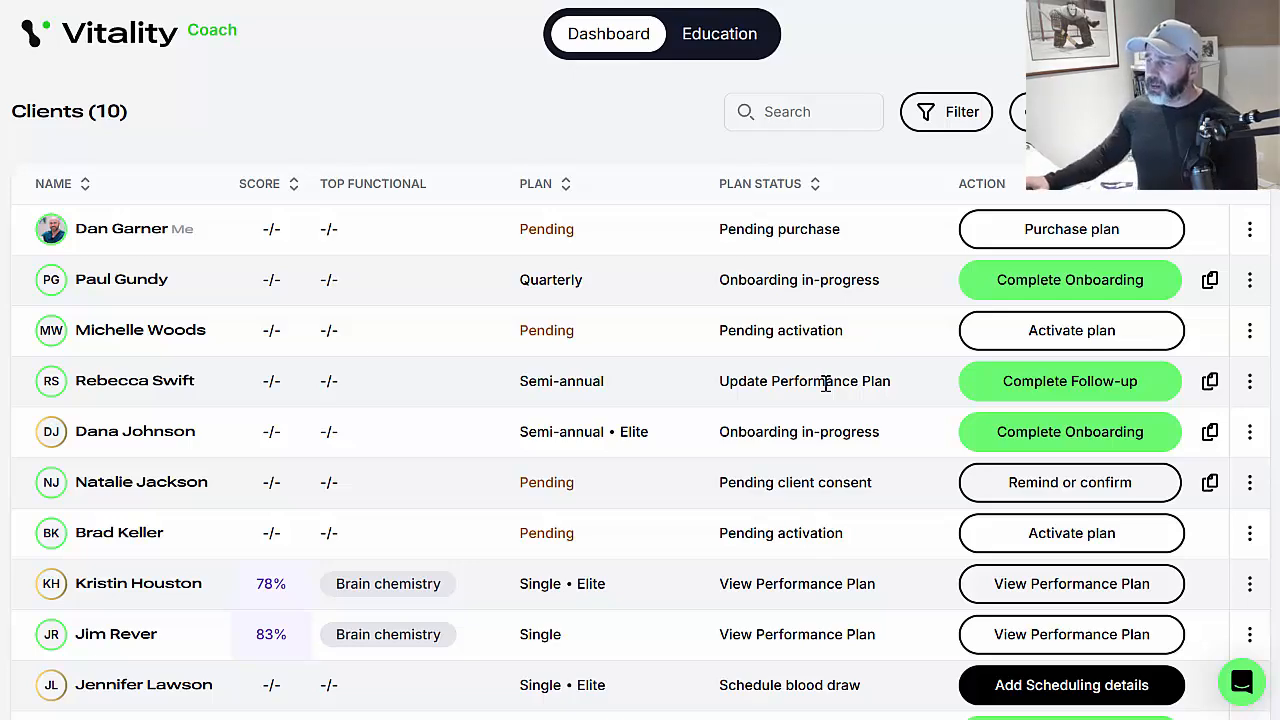
{"action": "scroll", "coordinate": [824, 380], "scroll_direction": "down", "scroll_amount": 1}
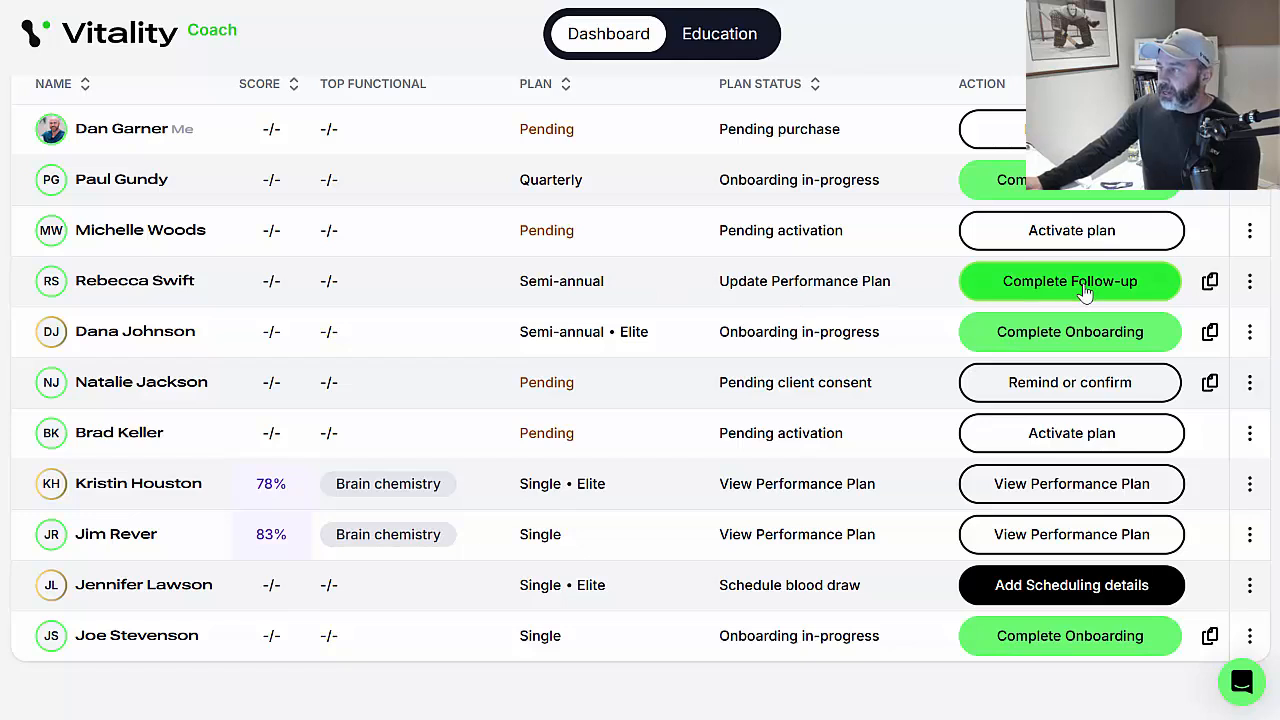
Open the follow-up questionnaire of the client due for a Performance Plan update and view its Measurements page.
{"action": "left_click", "coordinate": [1022, 436]}
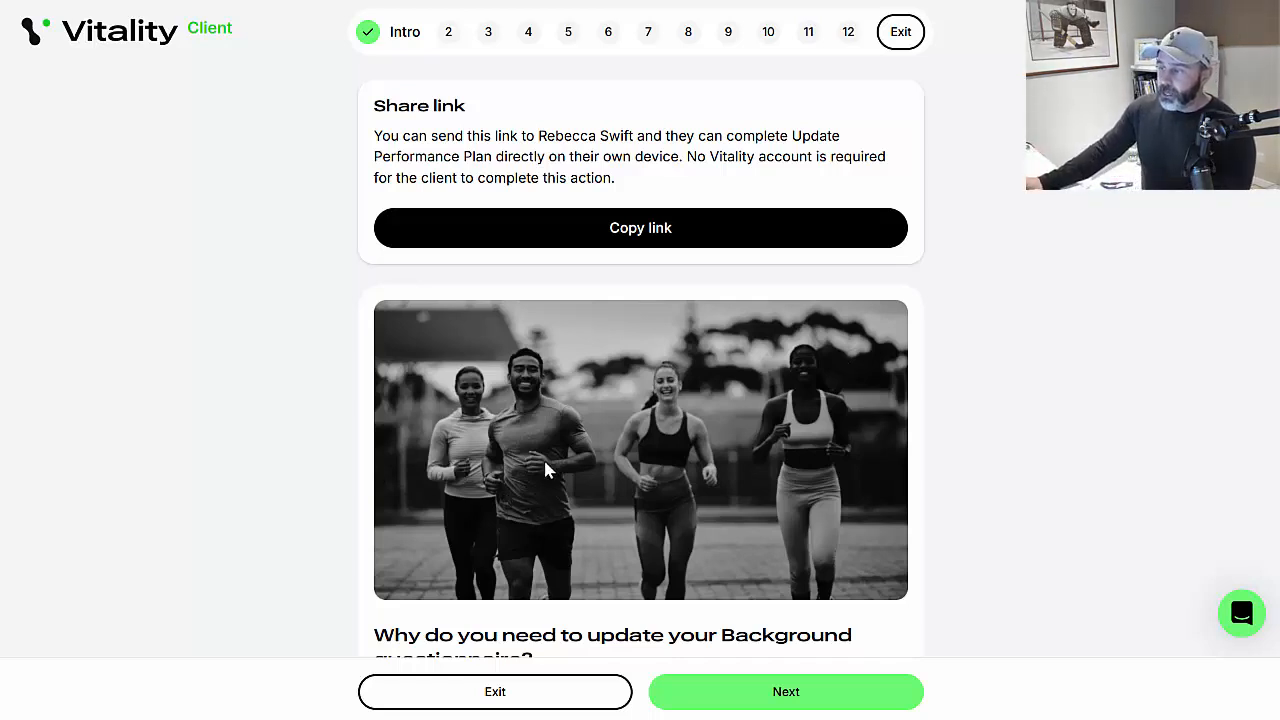
{"action": "scroll", "coordinate": [766, 597], "scroll_direction": "down", "scroll_amount": 3}
{"action": "left_click", "coordinate": [789, 706]}
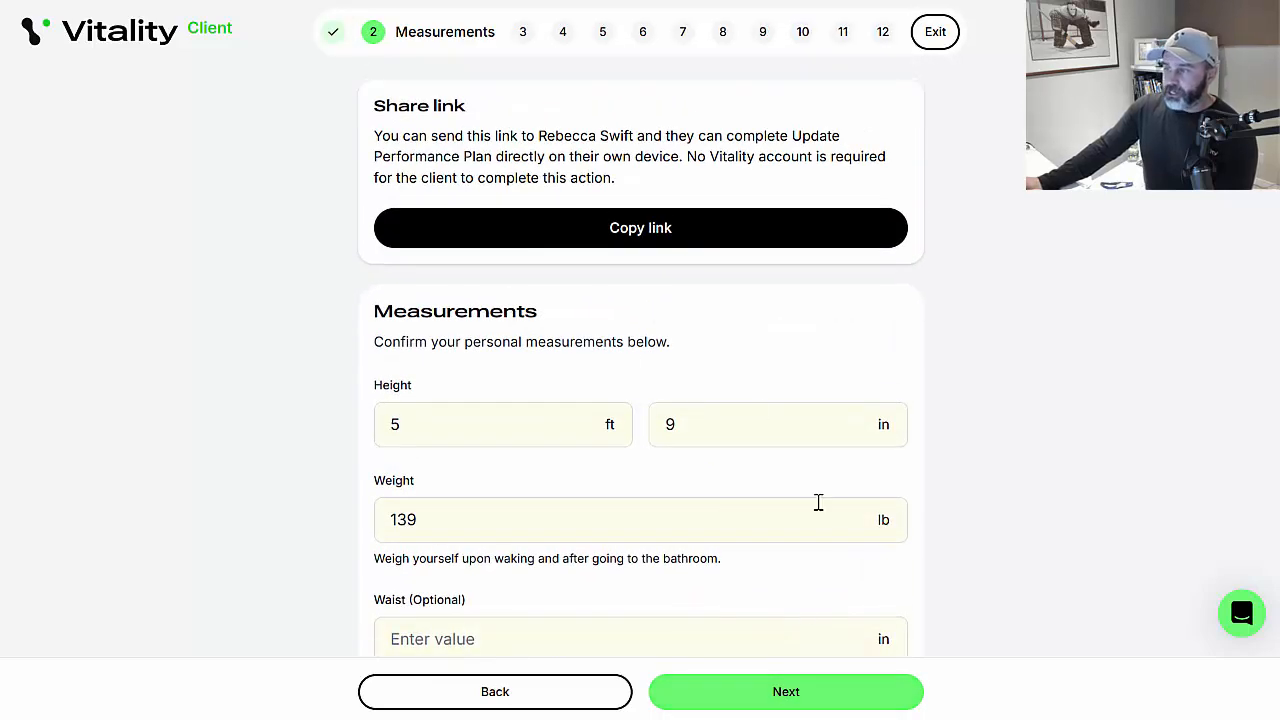
{"action": "scroll", "coordinate": [820, 503], "scroll_direction": "down", "scroll_amount": 1}
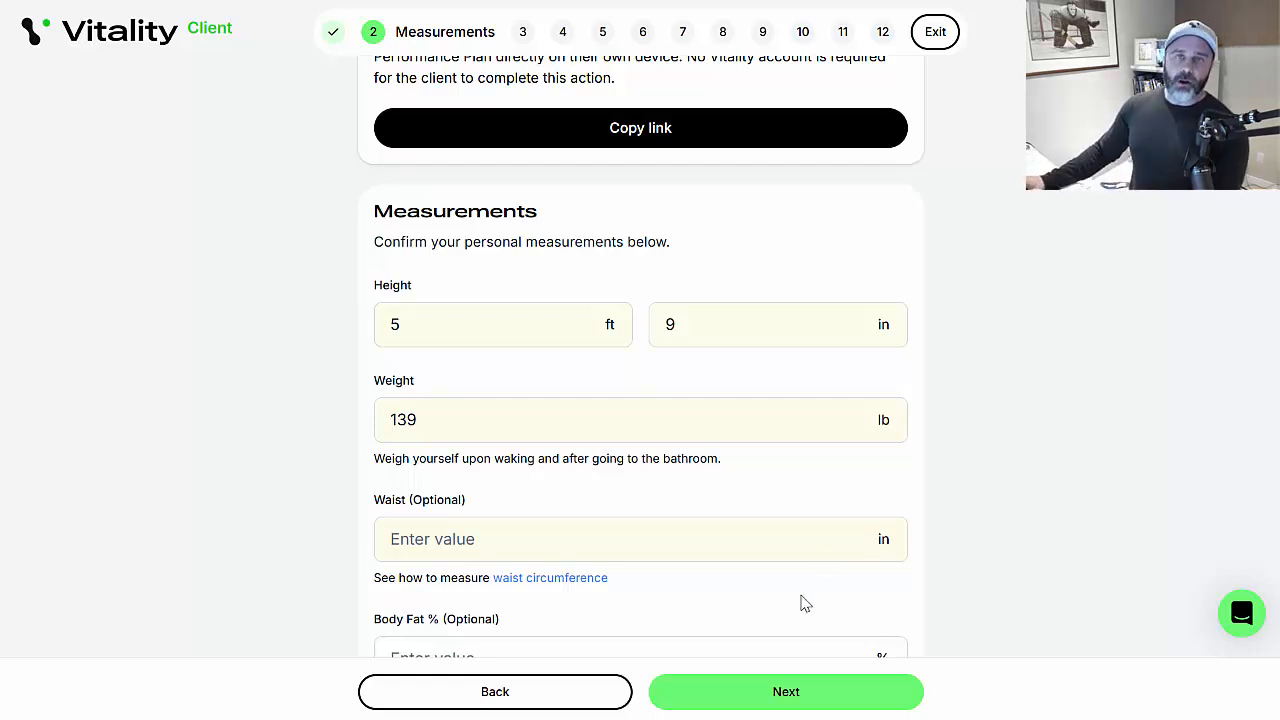
{"action": "scroll", "coordinate": [805, 603], "scroll_direction": "up", "scroll_amount": 1}
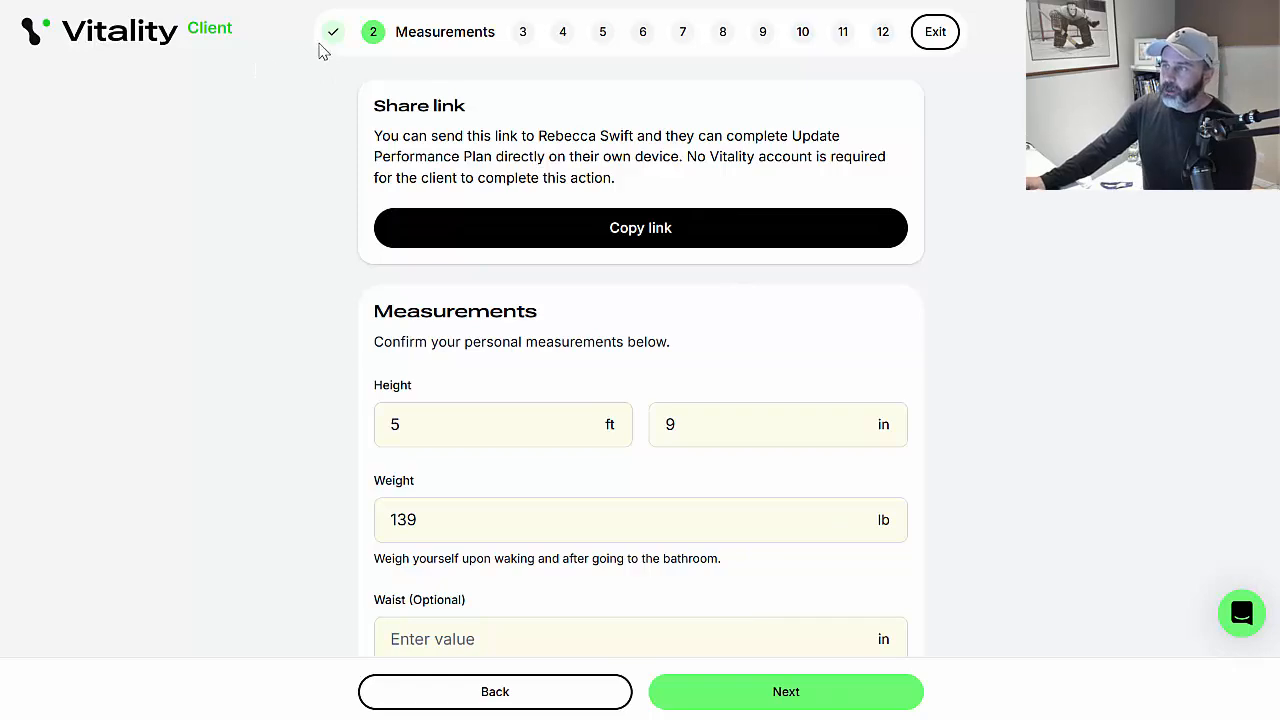
Exit the Background questionnaire, dismissing the plan update and follow-up prompts, and return to the coach dashboard.
{"action": "left_click", "coordinate": [523, 698]}
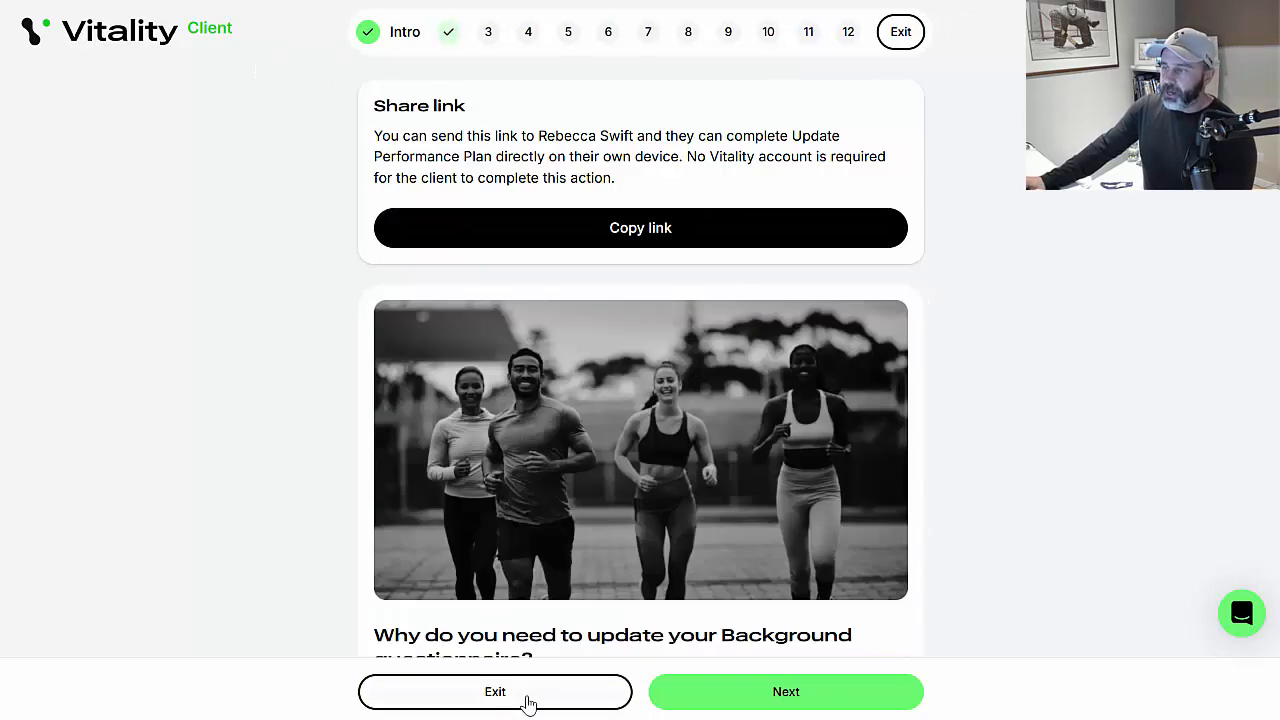
{"action": "left_click", "coordinate": [523, 698]}
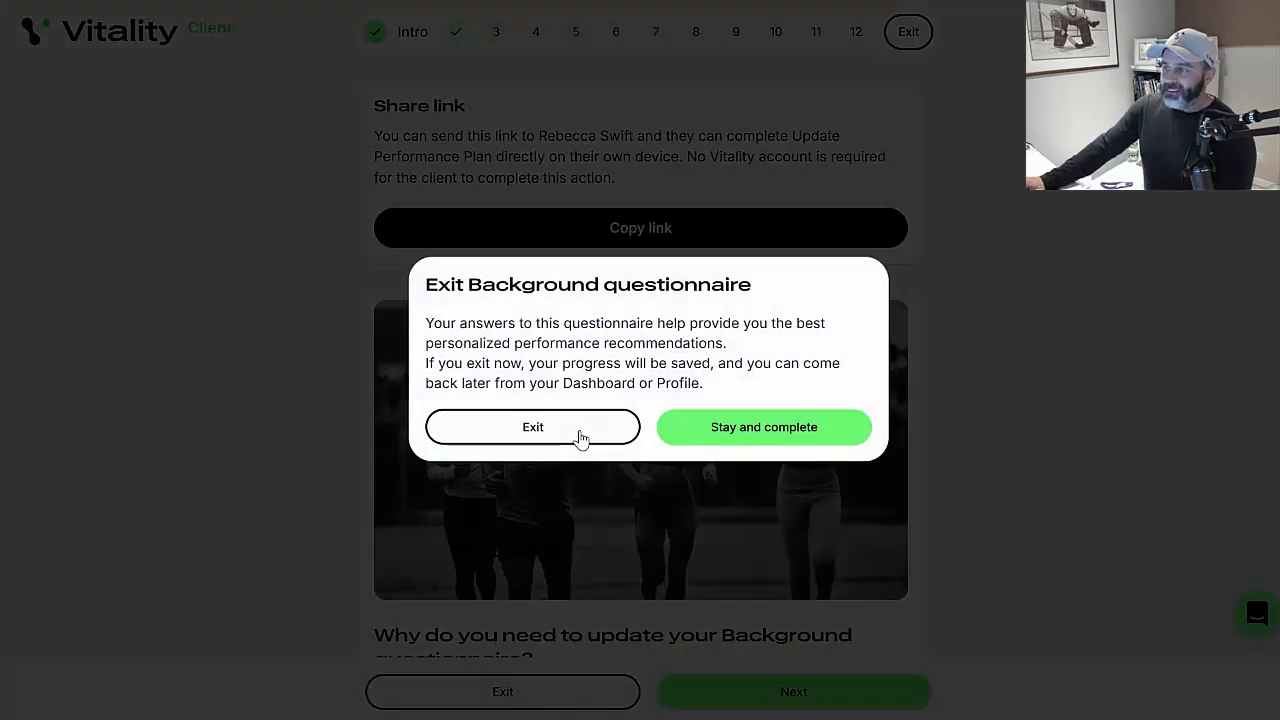
{"action": "left_click", "coordinate": [581, 434]}
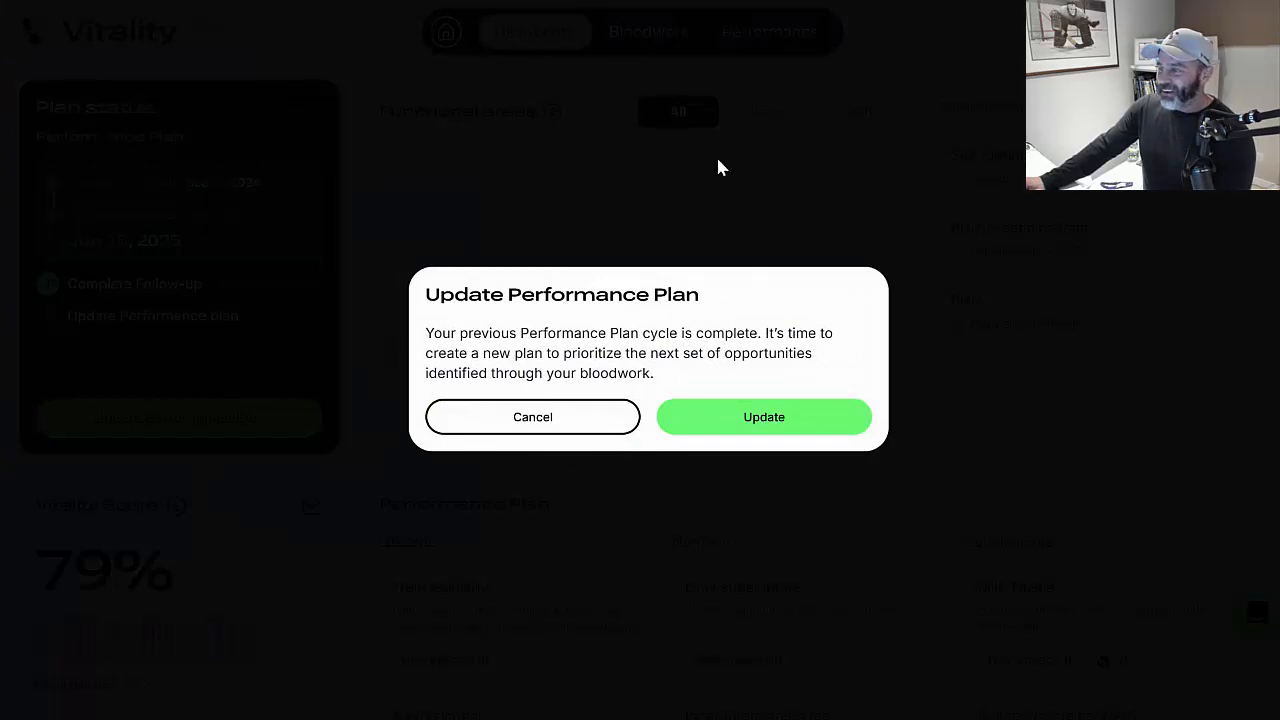
{"action": "left_click", "coordinate": [553, 428]}
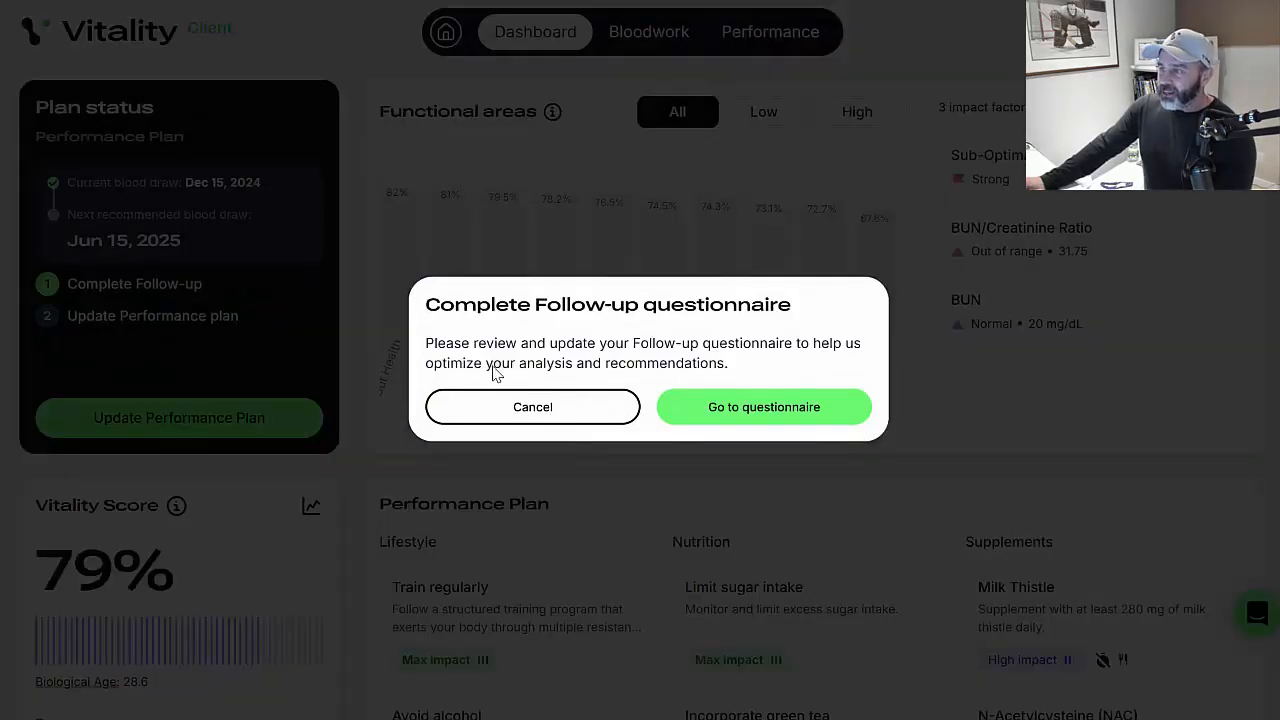
{"action": "left_click", "coordinate": [531, 418]}
{"action": "left_click", "coordinate": [444, 30]}
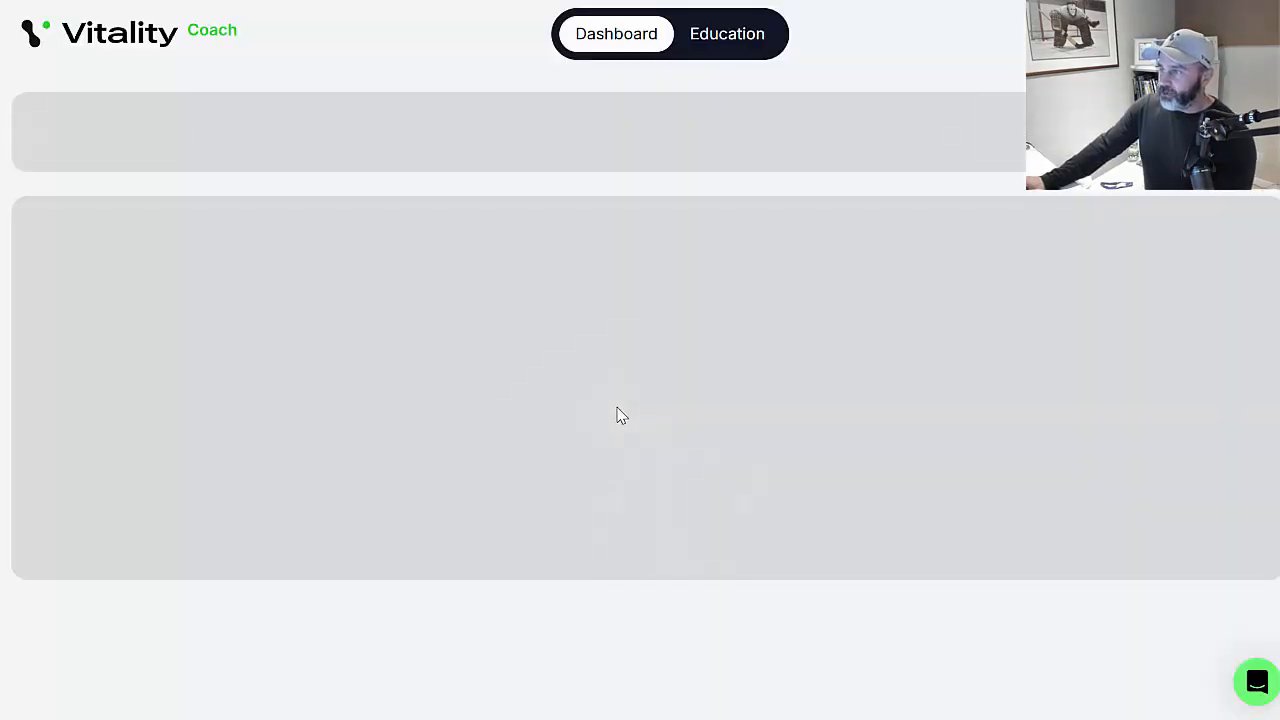